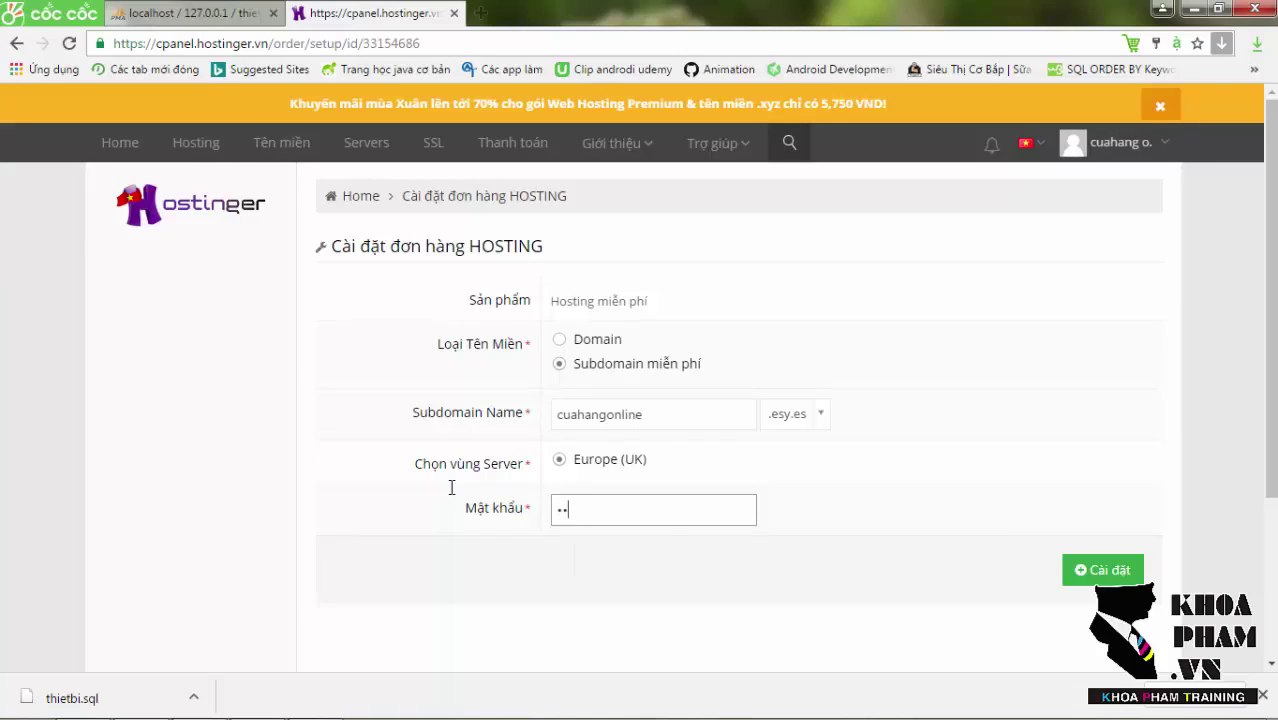
Correct the account password and submit the free hosting setup for cuahangonline.esy.es.
{"action": "key", "text": "BackSpace"}
{"action": "key", "text": "BackSpace"}
{"action": "type", "text": "1"}
{"action": "left_click", "coordinate": [1106, 578]}
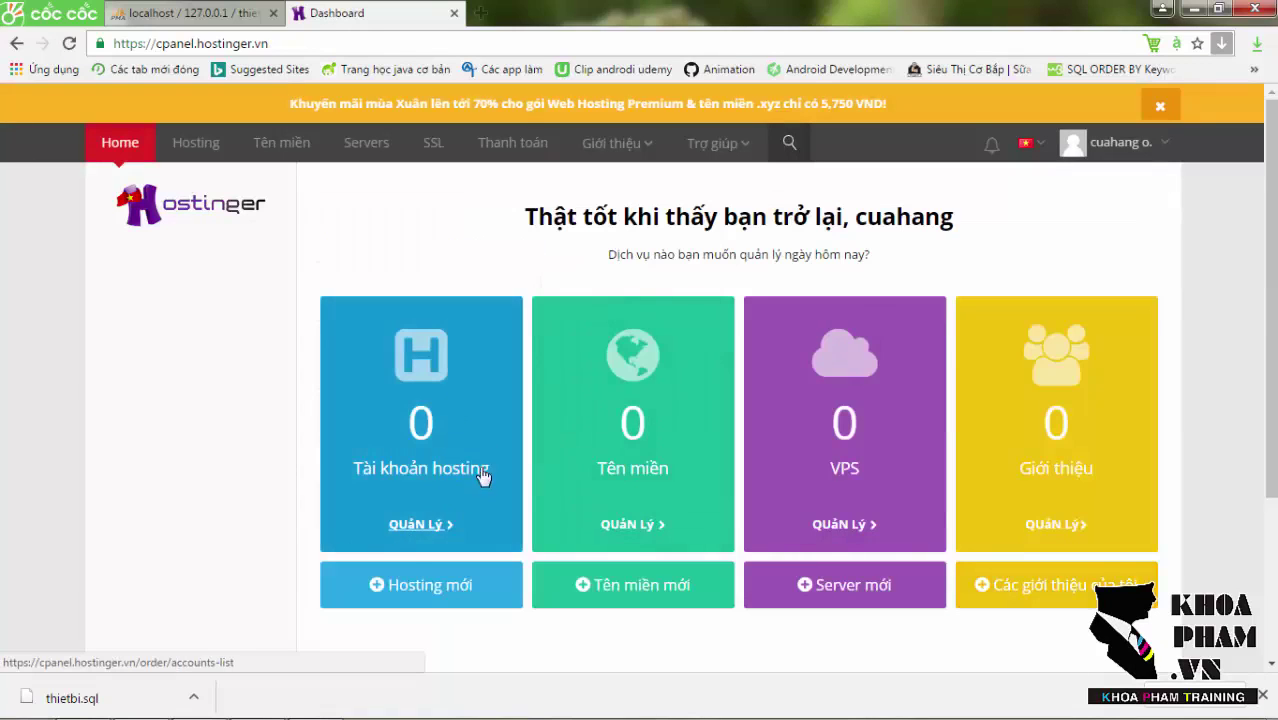
Go to management for cuahangonline.esy.es and open its Thông tin chi tiết page in a new tab.
{"action": "left_click", "coordinate": [420, 527]}
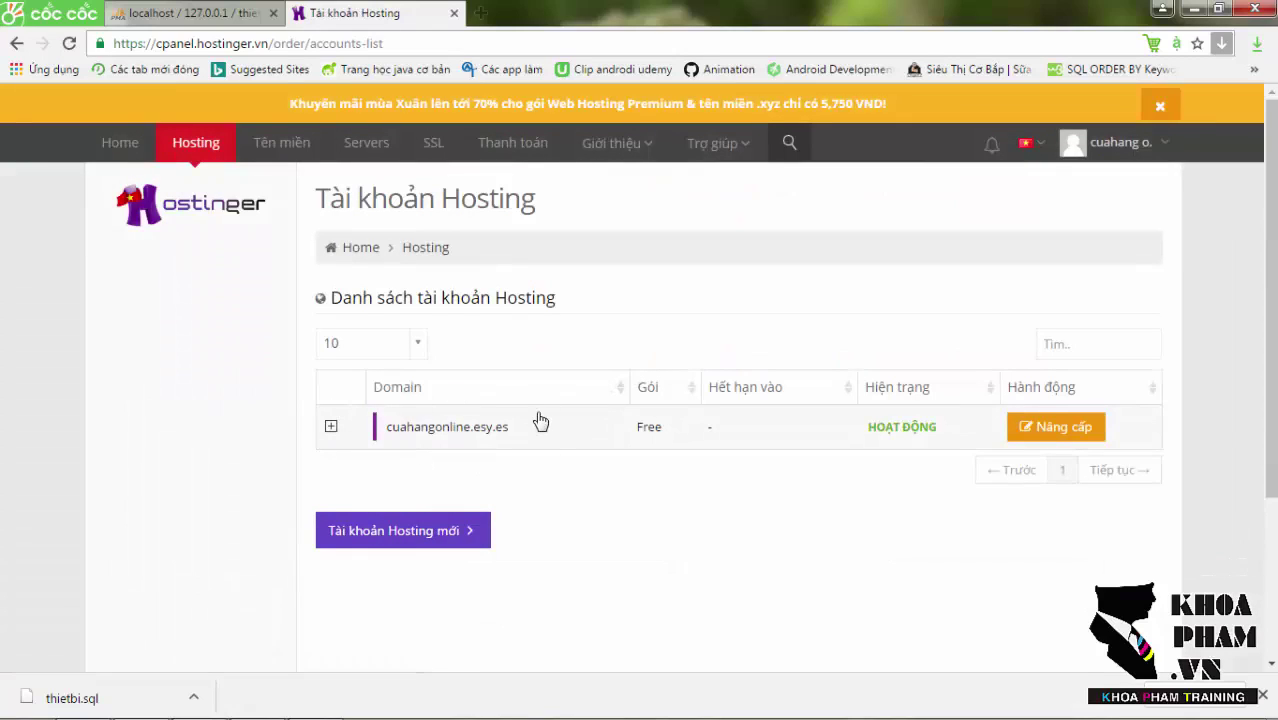
{"action": "left_click", "coordinate": [331, 428]}
{"action": "left_click", "coordinate": [537, 530]}
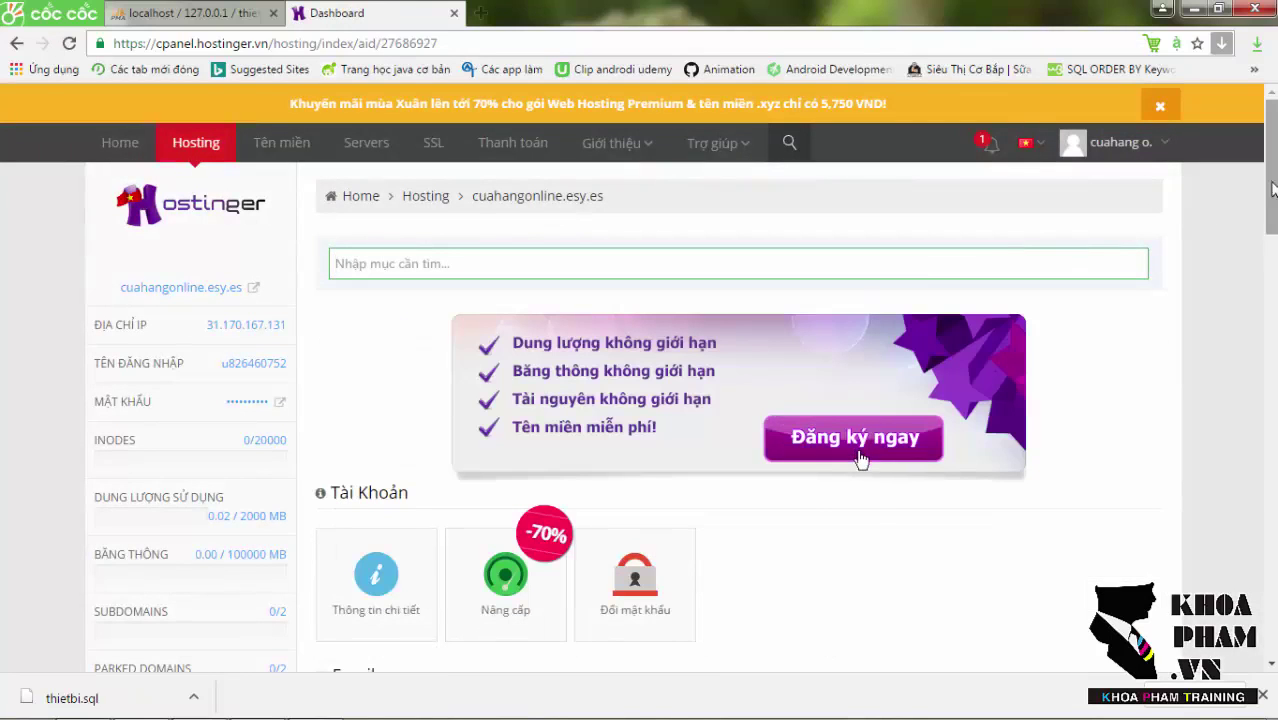
{"action": "left_click_drag", "start_coordinate": [1272, 195], "coordinate": [1272, 227]}
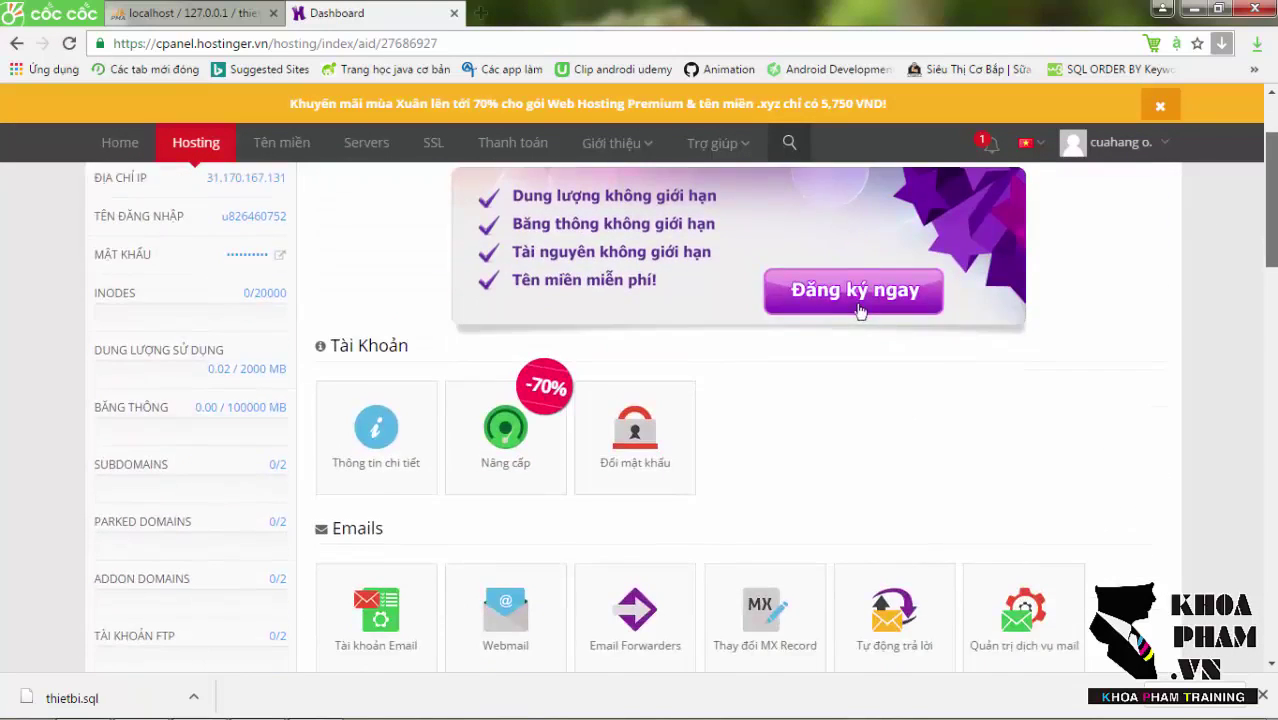
{"action": "scroll", "coordinate": [1136, 218], "scroll_direction": "down", "scroll_amount": 2}
{"action": "scroll", "coordinate": [1136, 218], "scroll_direction": "up", "scroll_amount": 4}
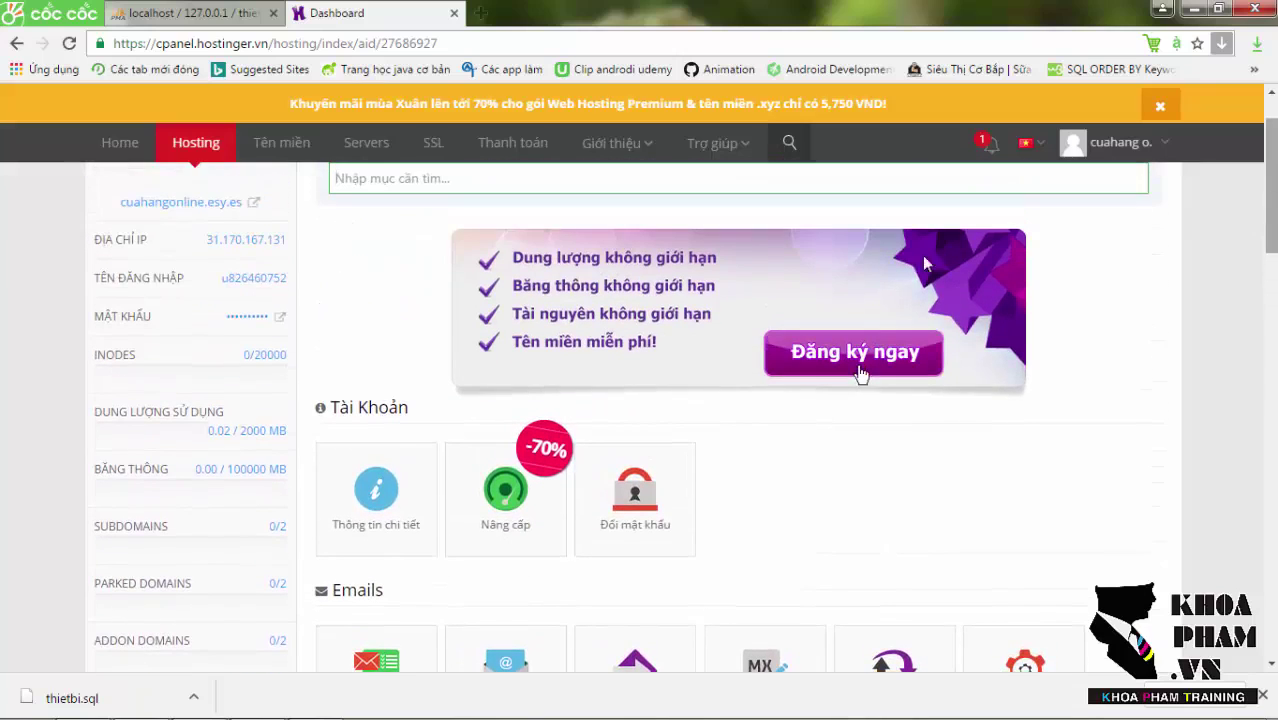
{"action": "right_click", "coordinate": [373, 482]}
{"action": "left_click", "coordinate": [460, 497]}
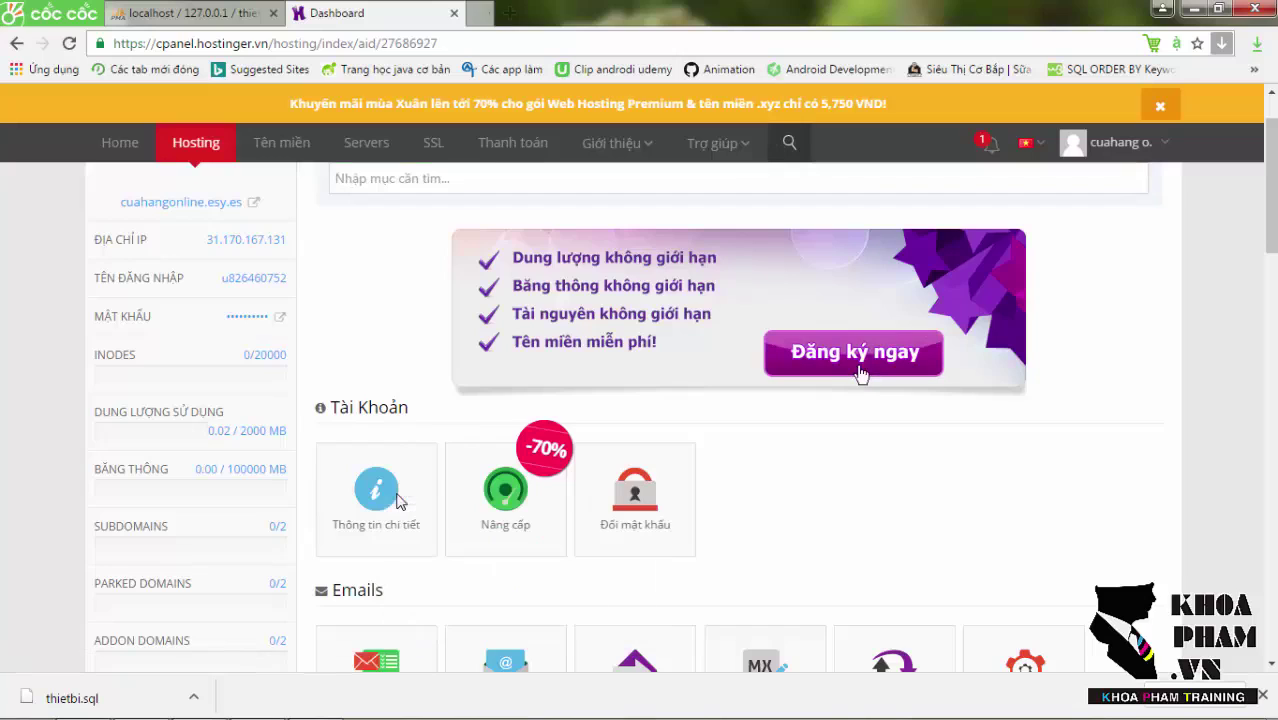
{"action": "left_click", "coordinate": [535, 12]}
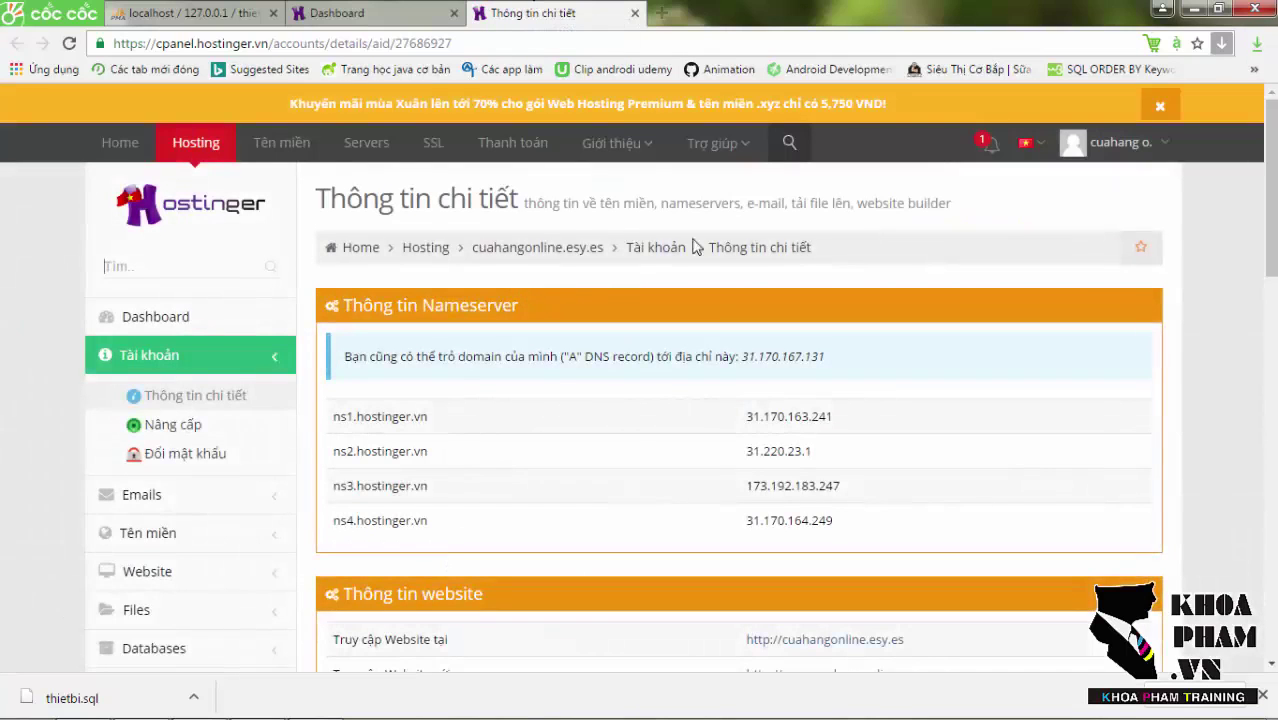
{"action": "scroll", "coordinate": [613, 262], "scroll_direction": "down", "scroll_amount": 3}
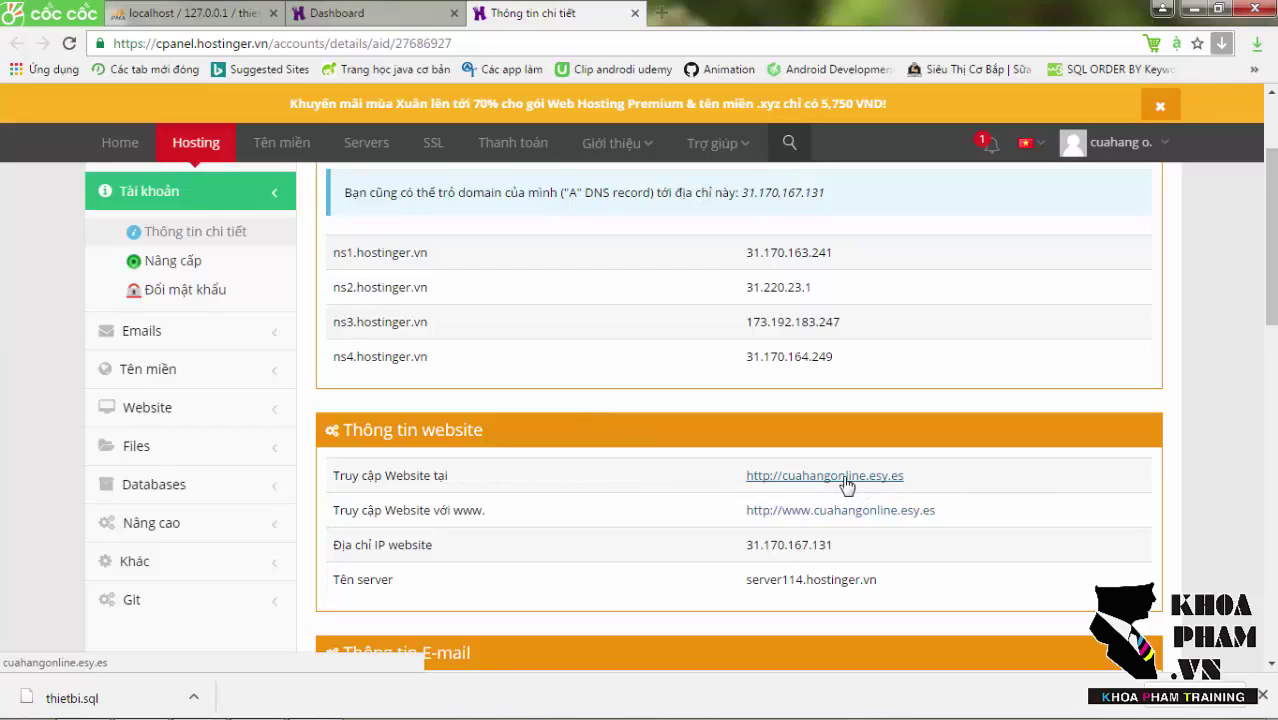
{"action": "left_click", "coordinate": [845, 478]}
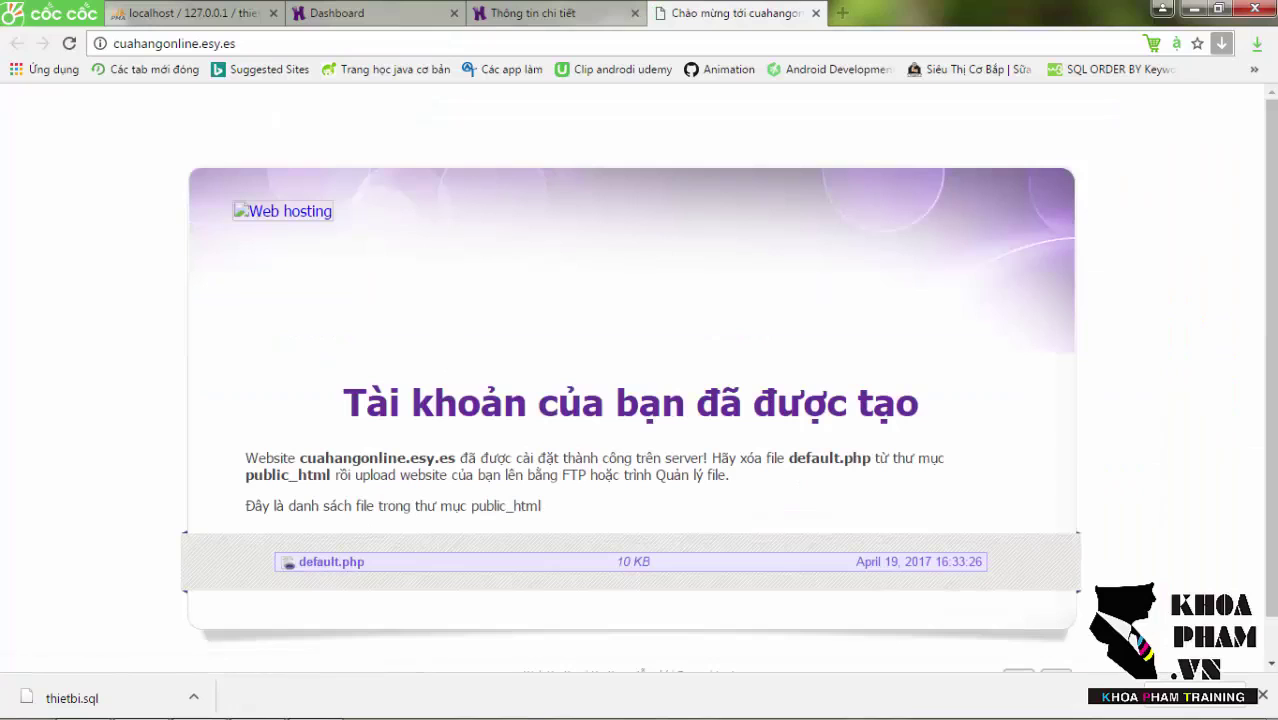
{"action": "scroll", "coordinate": [995, 268], "scroll_direction": "down", "scroll_amount": 1}
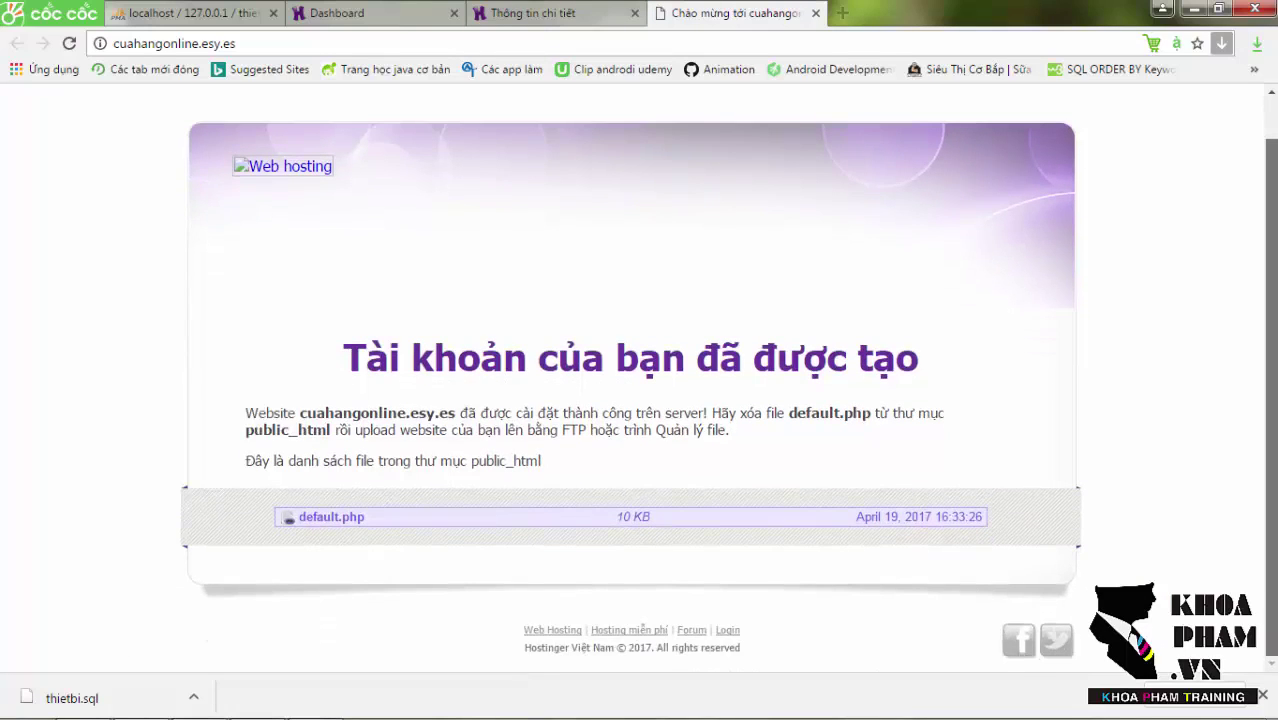
{"action": "scroll", "coordinate": [505, 383], "scroll_direction": "up", "scroll_amount": 1}
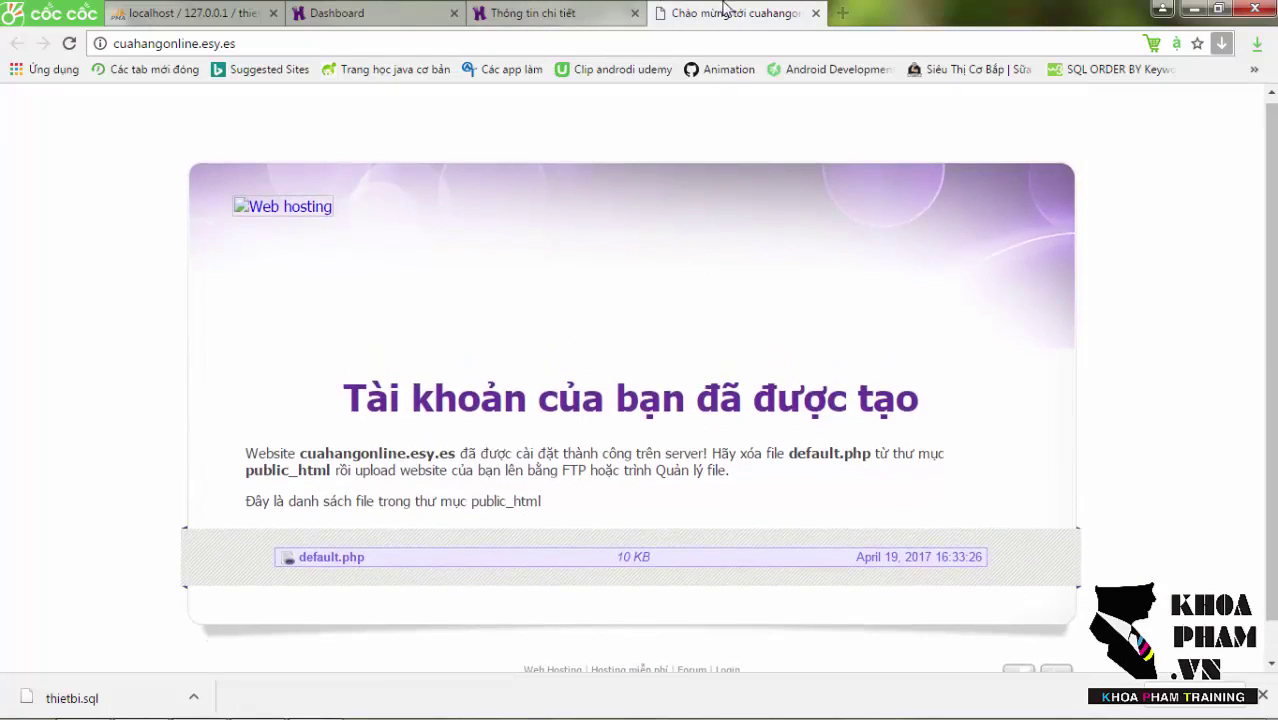
{"action": "left_click", "coordinate": [816, 13]}
{"action": "left_click", "coordinate": [338, 11]}
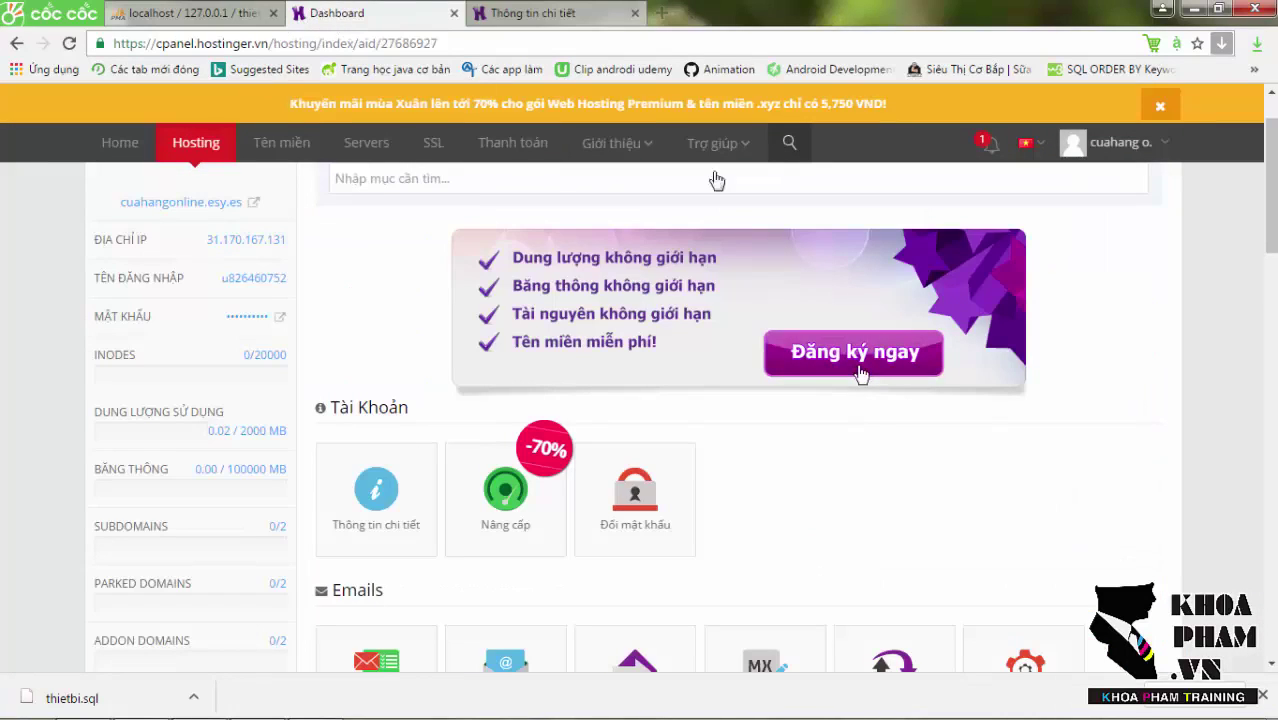
Scroll down to the Databases section and go to MySQL Databases.
{"action": "scroll", "coordinate": [680, 420], "scroll_direction": "down", "scroll_amount": 4}
{"action": "scroll", "coordinate": [680, 420], "scroll_direction": "down", "scroll_amount": 5}
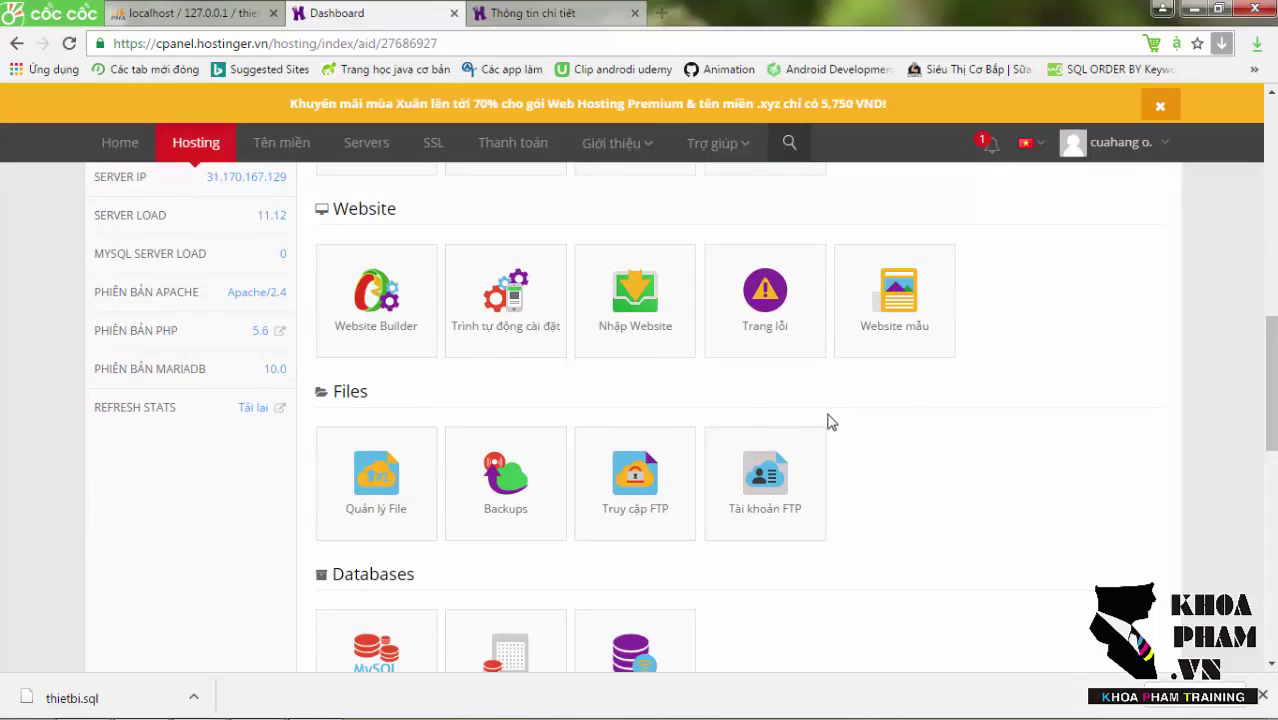
{"action": "scroll", "coordinate": [1156, 435], "scroll_direction": "down", "scroll_amount": 2}
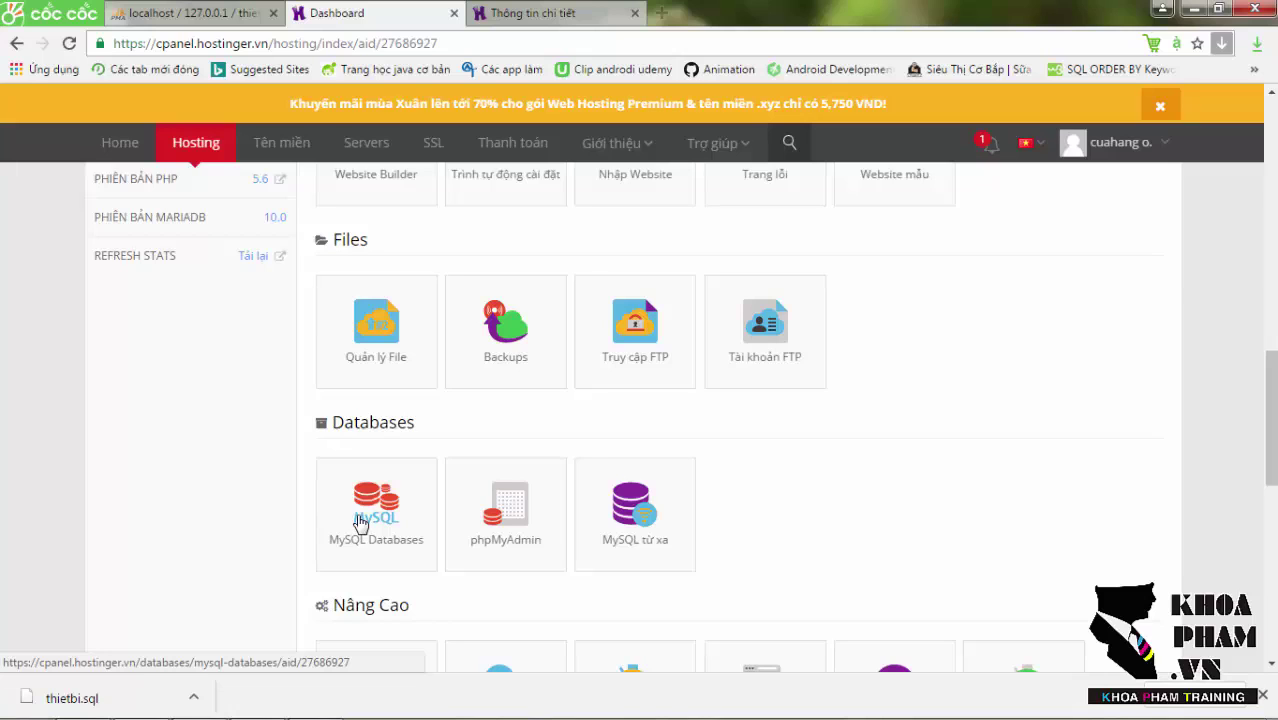
{"action": "left_click", "coordinate": [361, 522]}
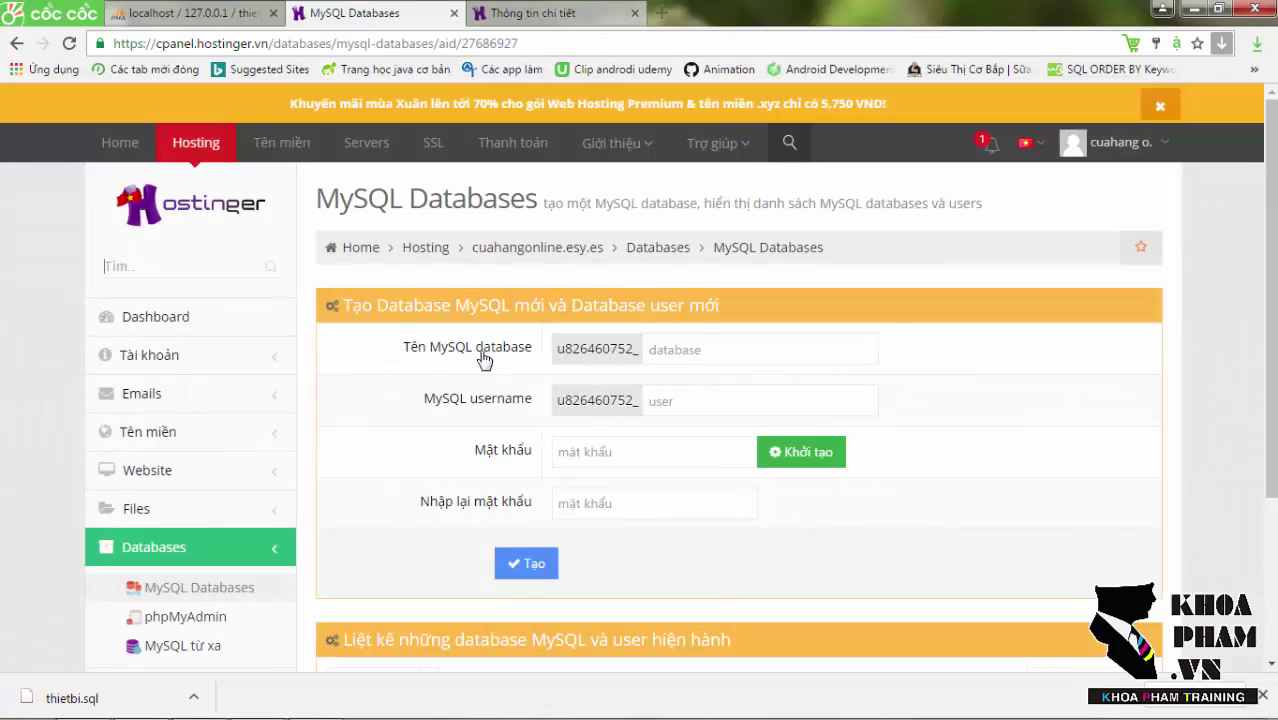
Create database sp with a new username and repeated password, then view it in the list.
{"action": "left_click", "coordinate": [653, 355]}
{"action": "type", "text": "s"}
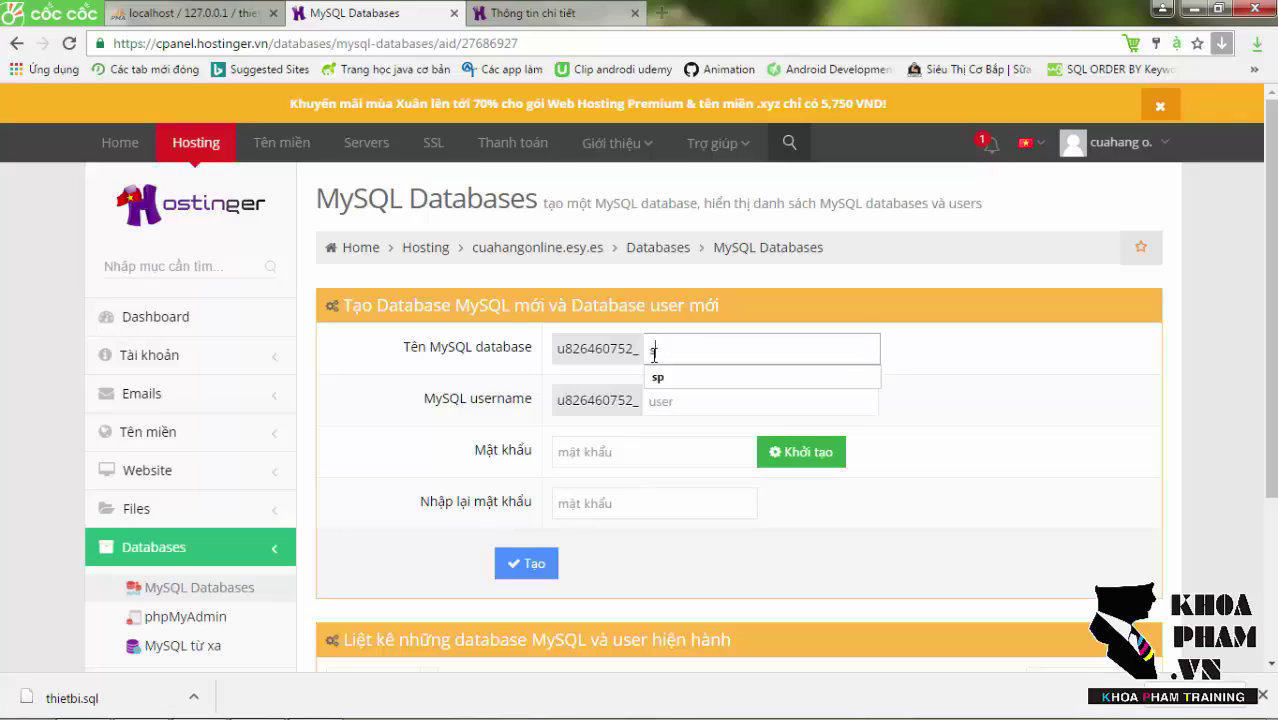
{"action": "type", "text": "p"}
{"action": "key", "text": "Tab"}
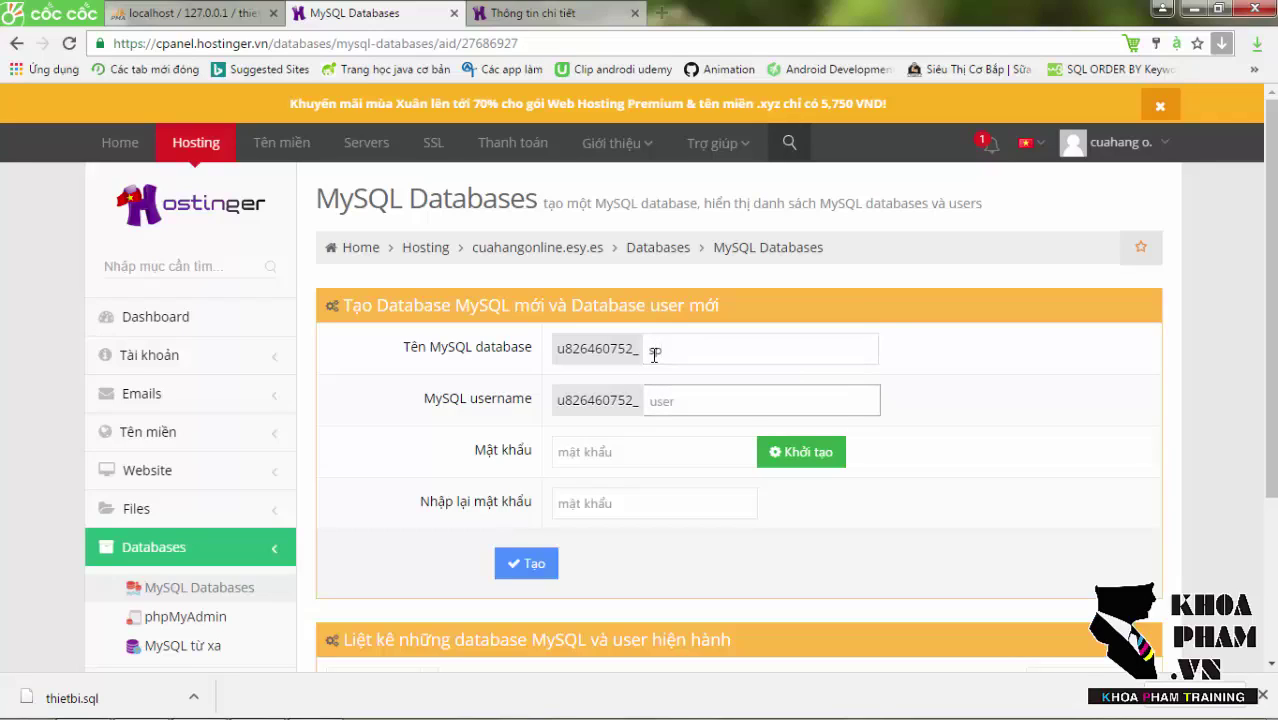
{"action": "type", "text": "pha"}
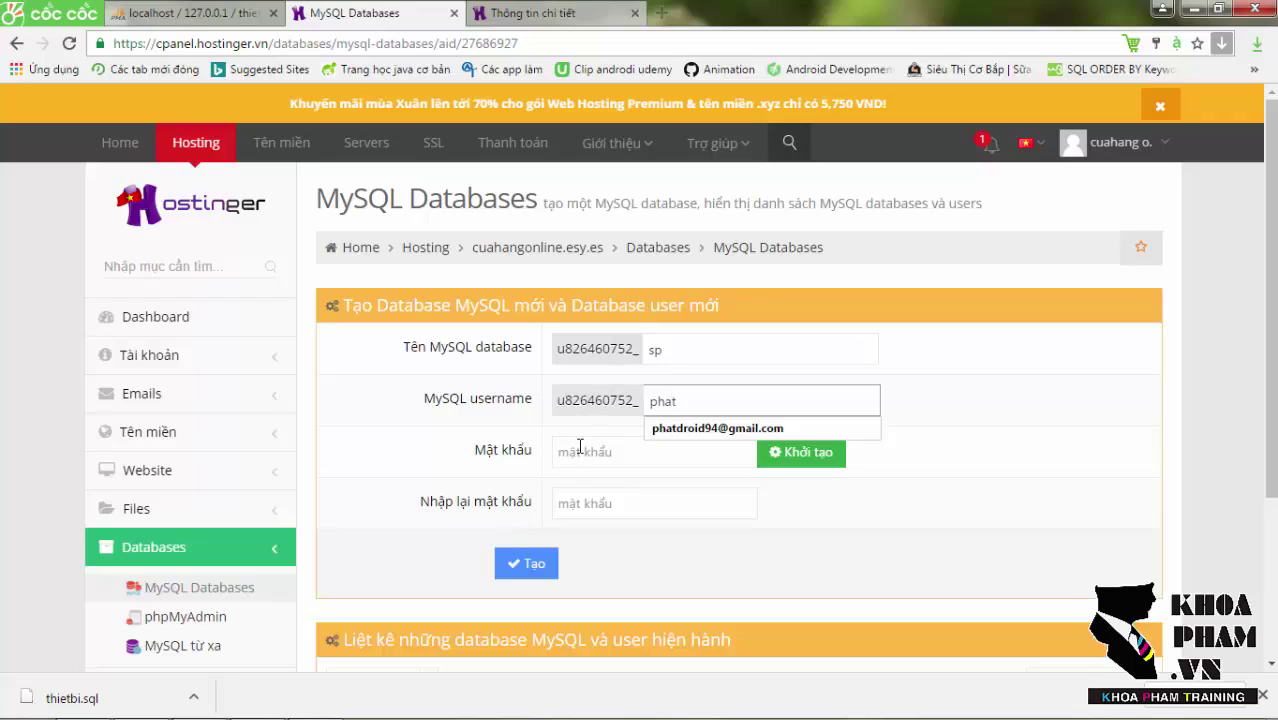
{"action": "type", "text": "t"}
{"action": "key", "text": "Tab"}
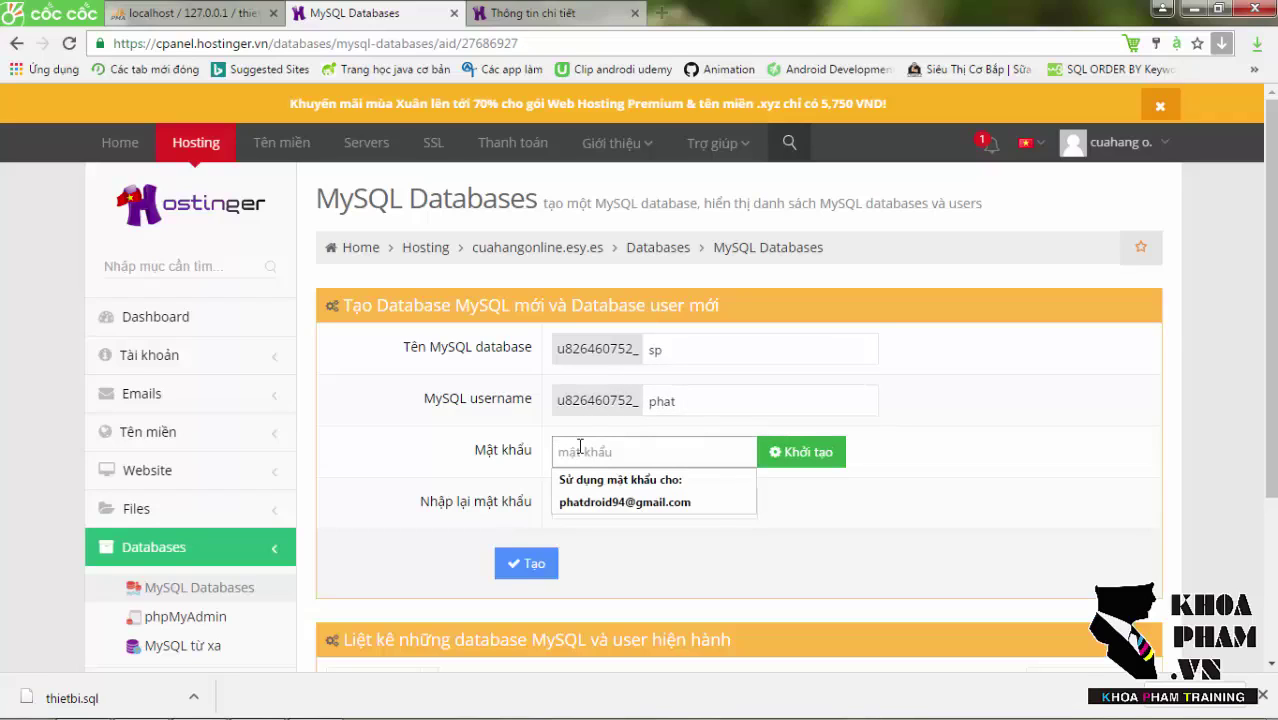
{"action": "type", "text": "1"}
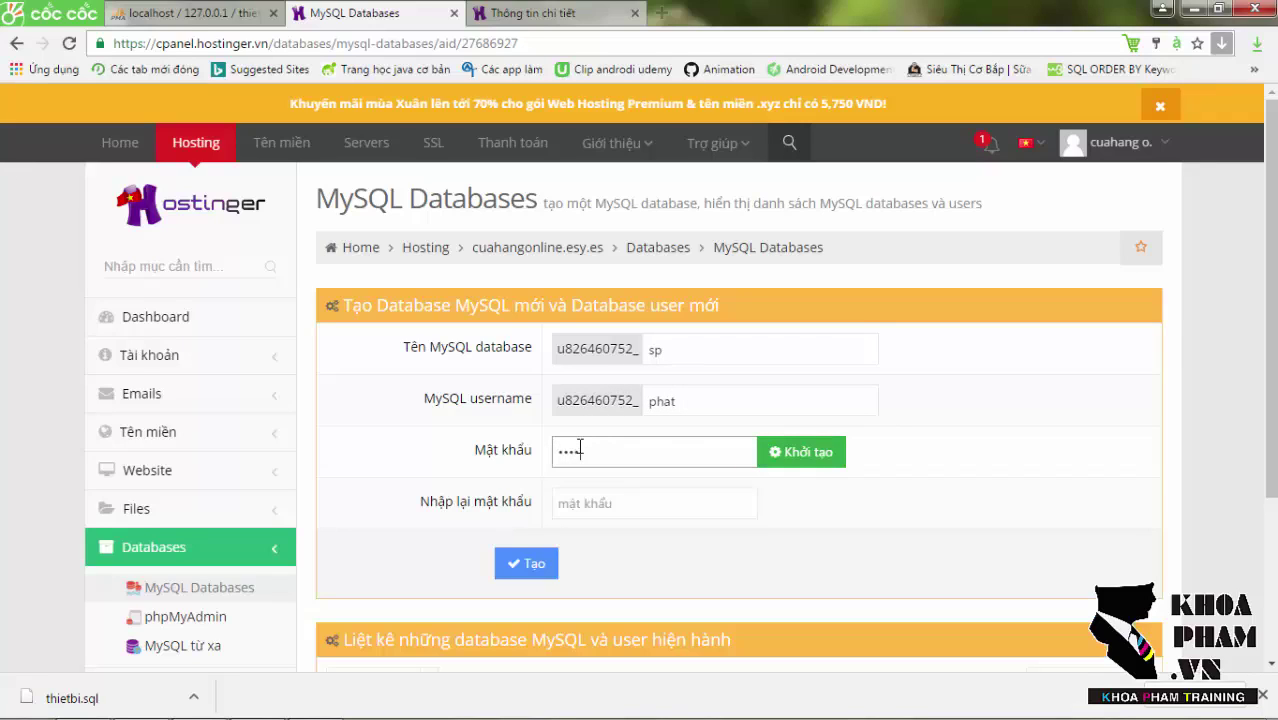
{"action": "key", "text": "Tab"}
{"action": "type", "text": "1"}
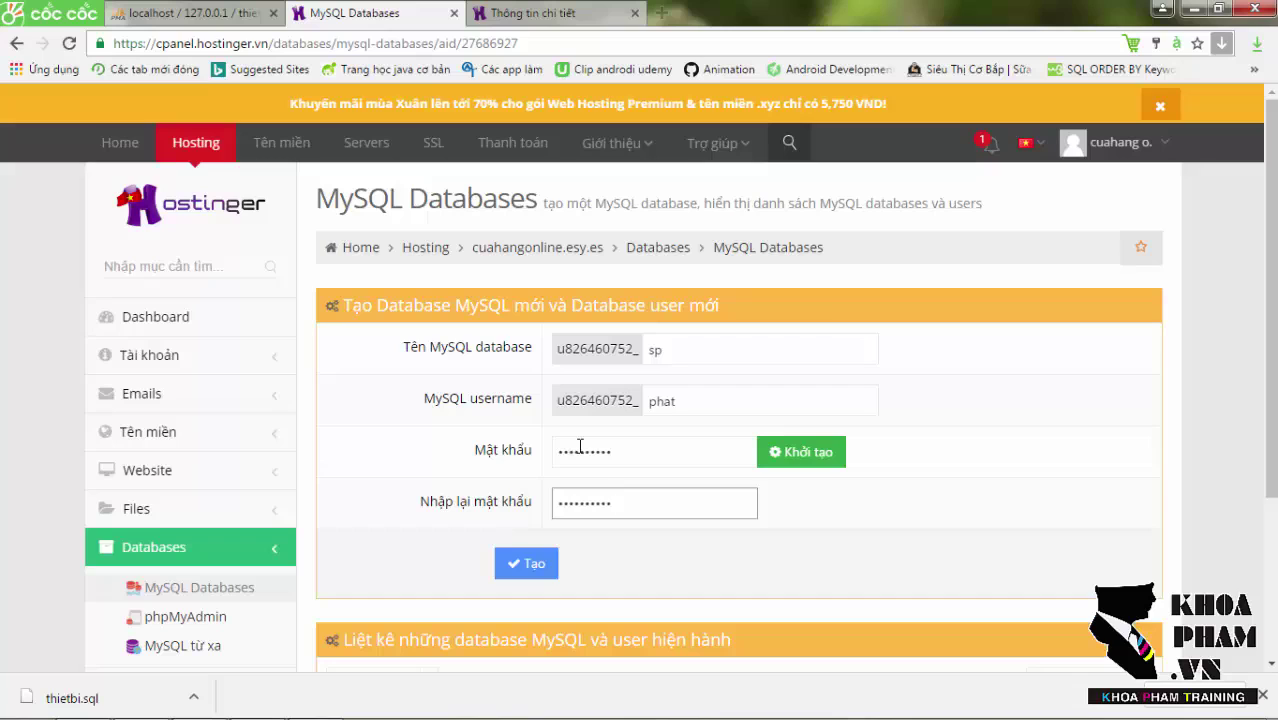
{"action": "left_click", "coordinate": [510, 568]}
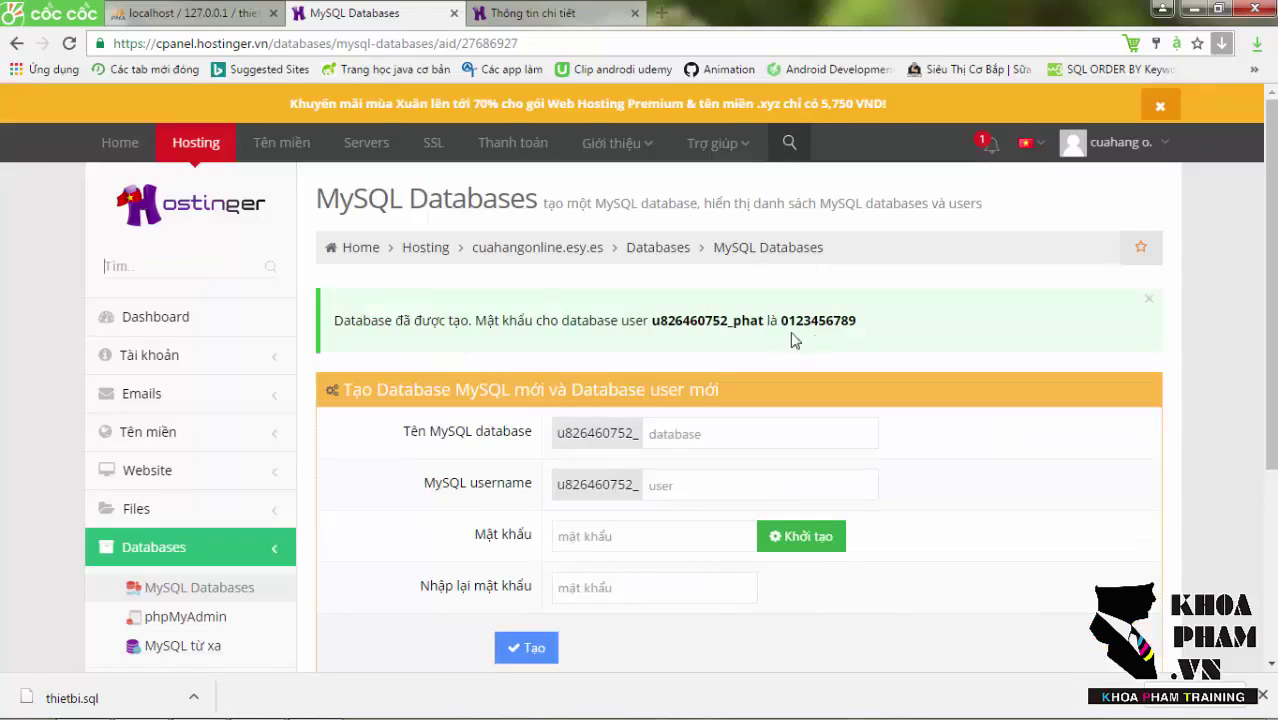
{"action": "left_click_drag", "start_coordinate": [1265, 256], "coordinate": [1131, 410]}
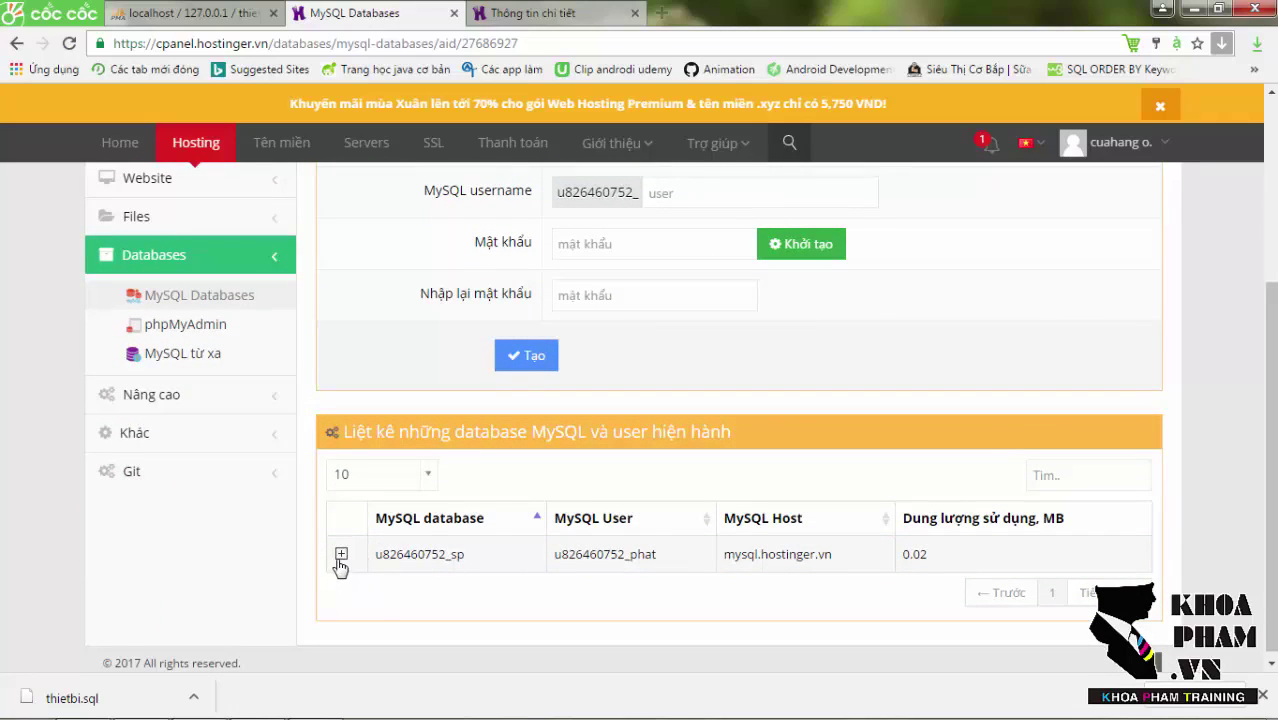
Launch the sp database in Hostinger's phpMyAdmin, then return to the localhost phpMyAdmin tab.
{"action": "left_click", "coordinate": [341, 556]}
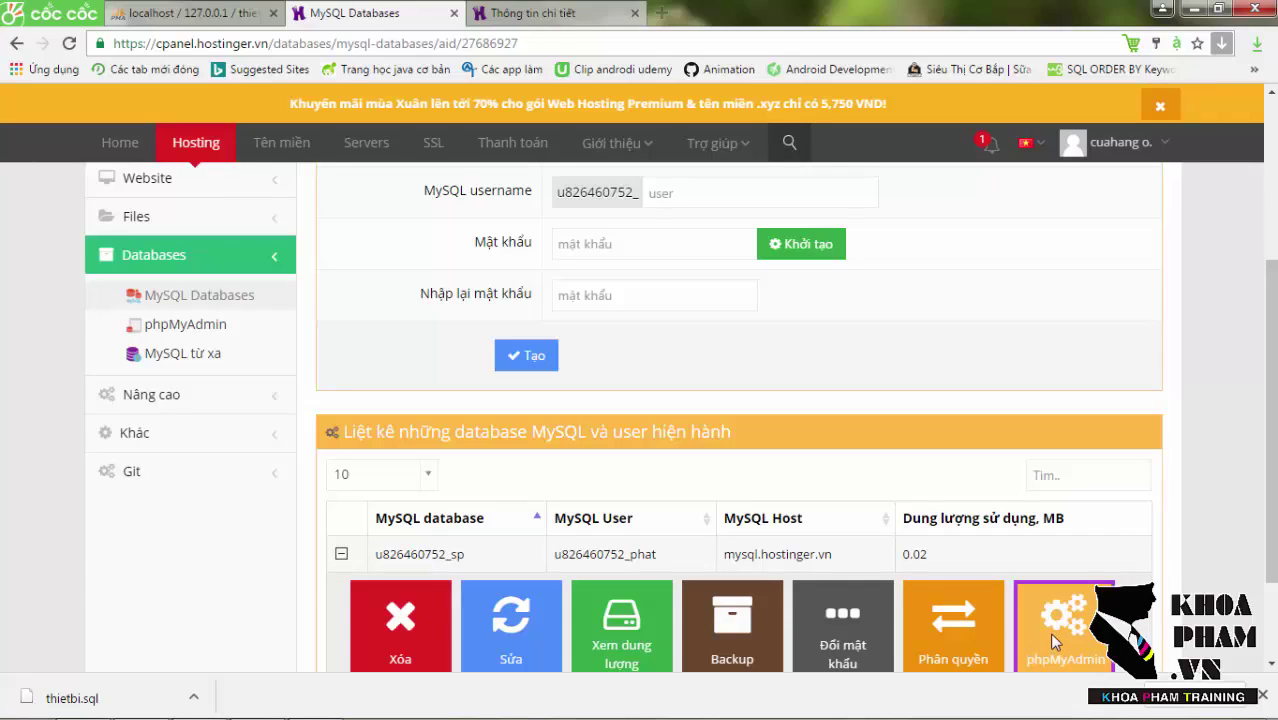
{"action": "left_click", "coordinate": [1049, 632]}
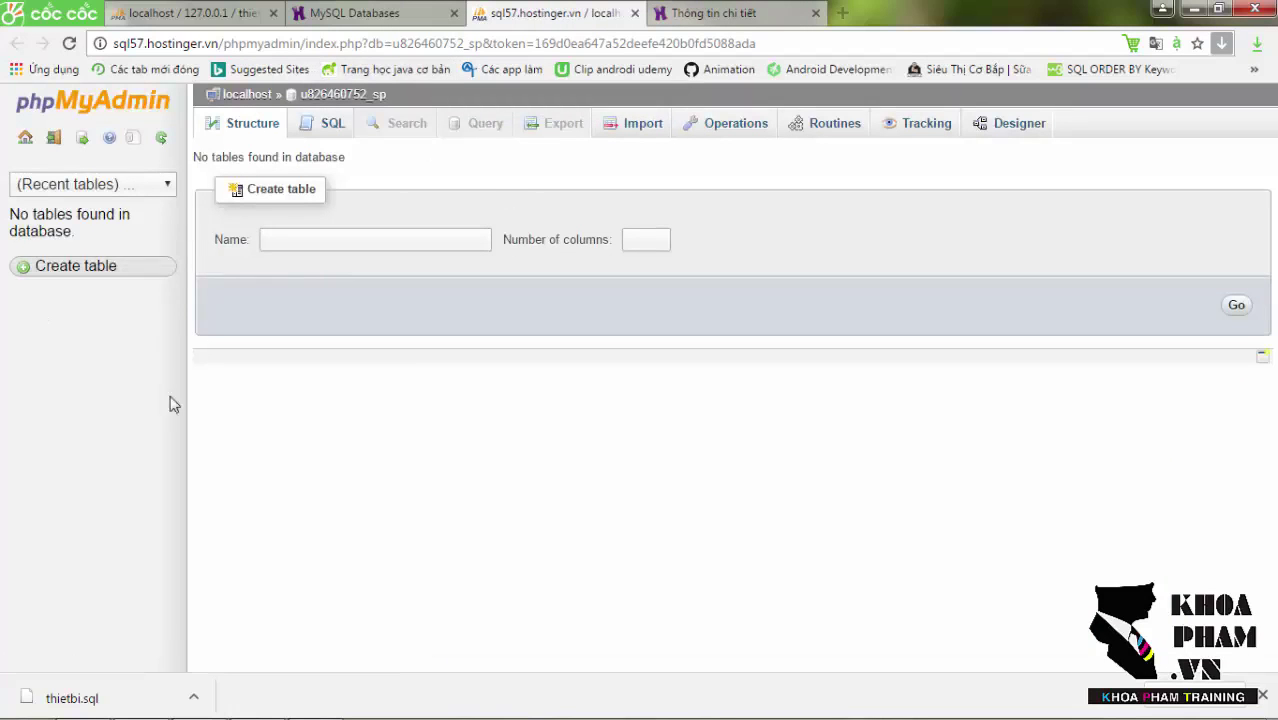
{"action": "left_click", "coordinate": [222, 10]}
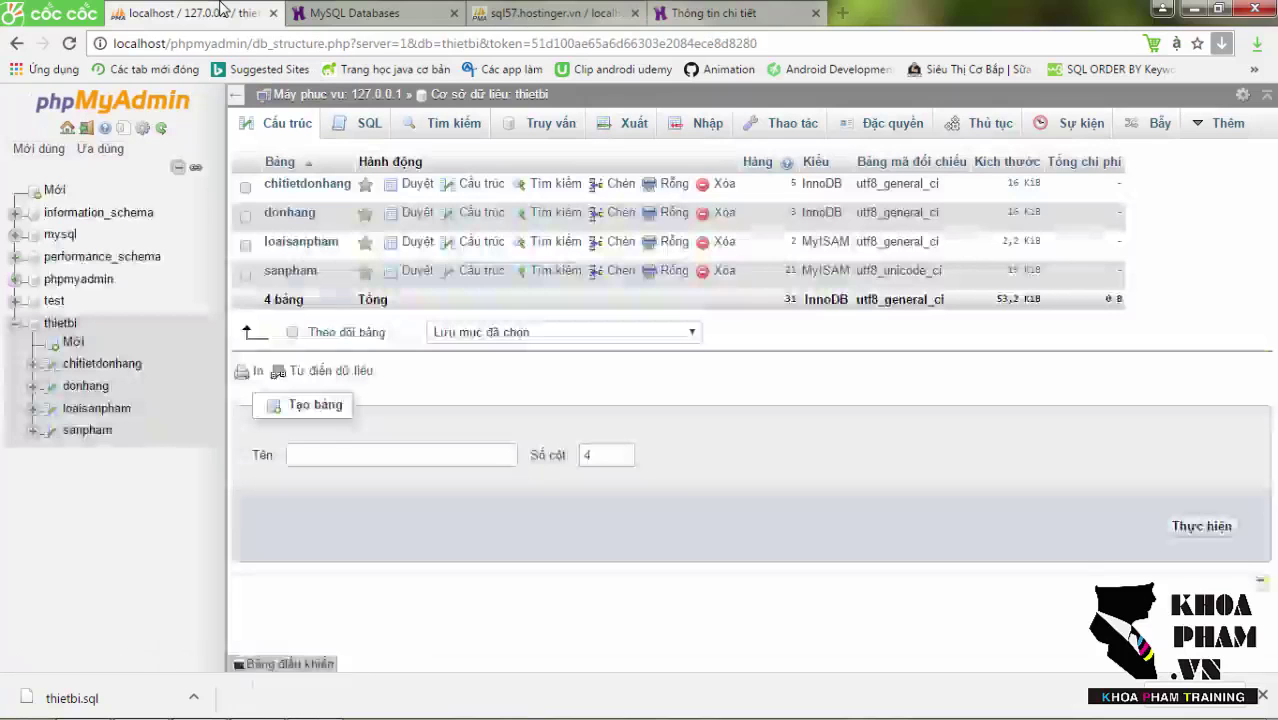
Export thietbi with the Custom method and reveal the downloaded thietbi (1).sql in Downloads.
{"action": "left_click", "coordinate": [62, 323]}
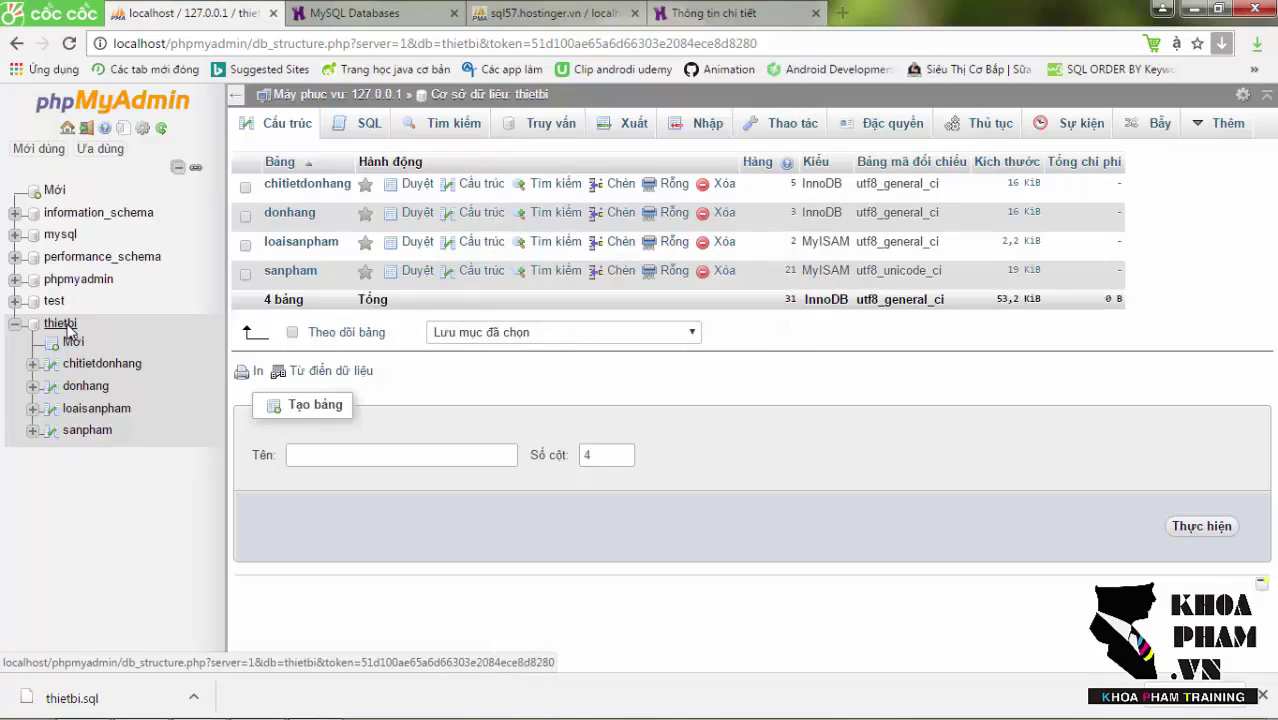
{"action": "left_click", "coordinate": [607, 128]}
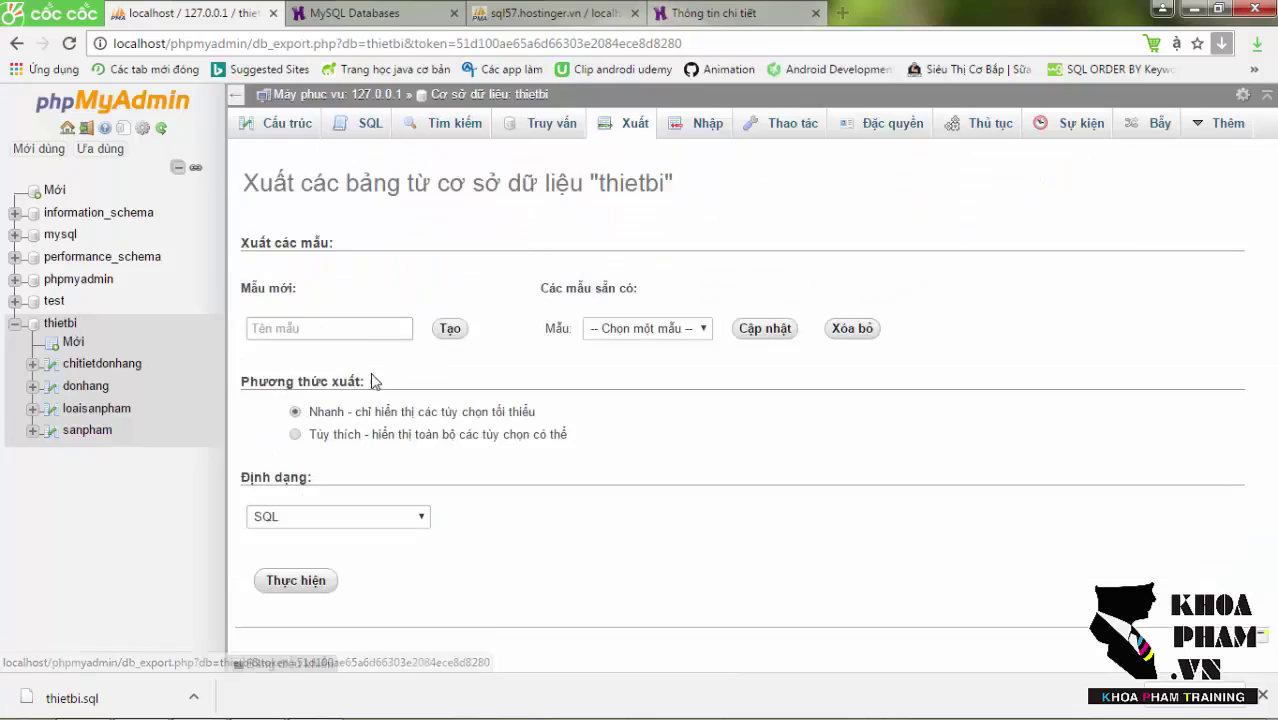
{"action": "left_click", "coordinate": [295, 437]}
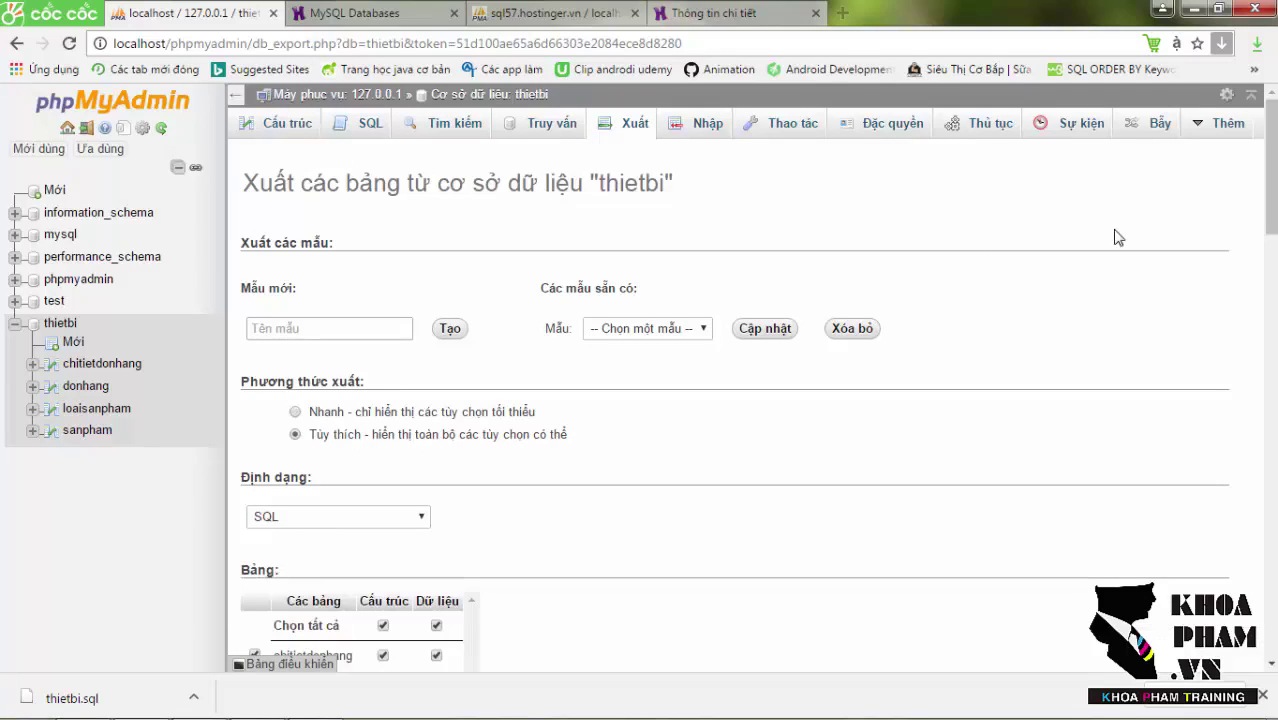
{"action": "scroll", "coordinate": [1117, 238], "scroll_direction": "down", "scroll_amount": 15}
{"action": "left_click", "coordinate": [314, 605]}
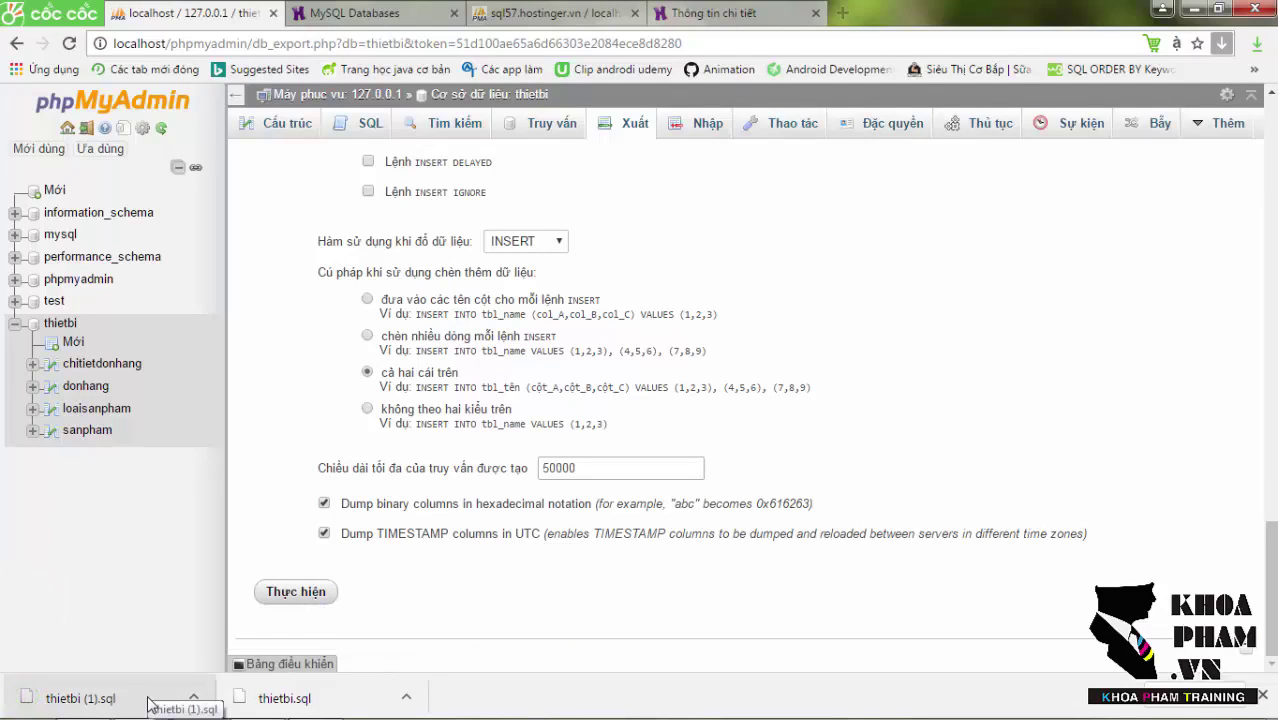
{"action": "left_click", "coordinate": [197, 699]}
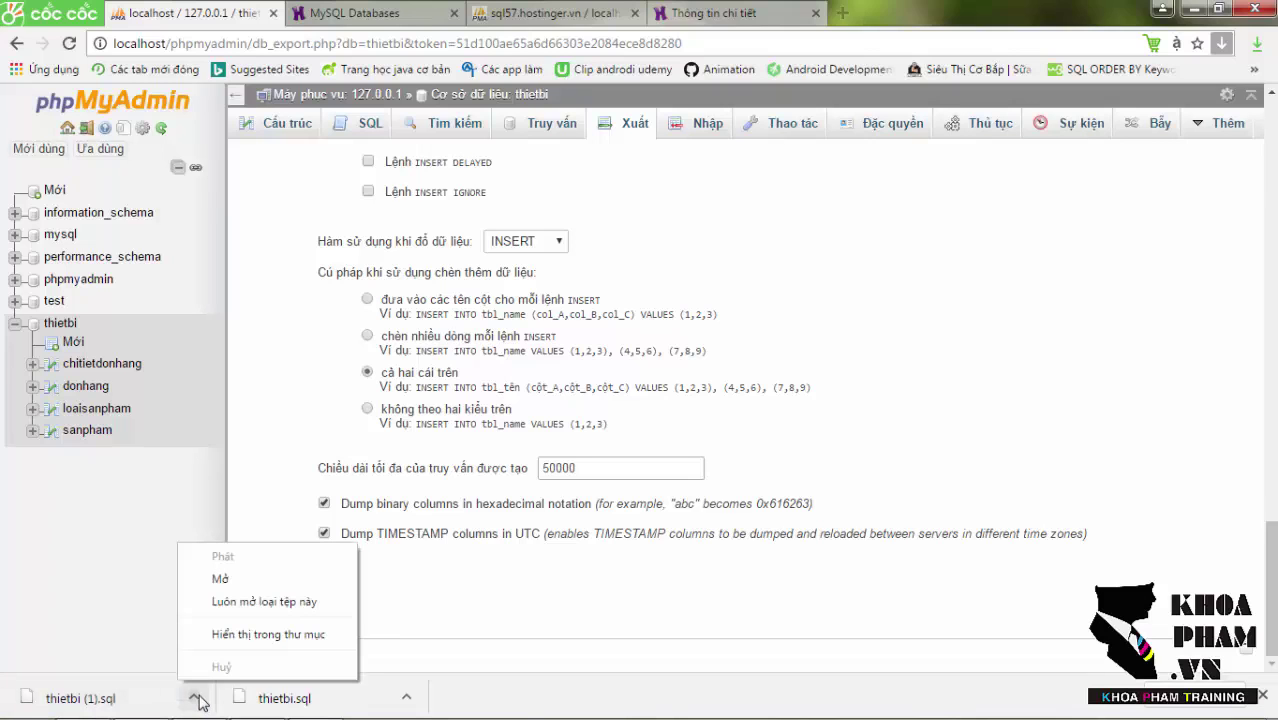
{"action": "left_click", "coordinate": [268, 636]}
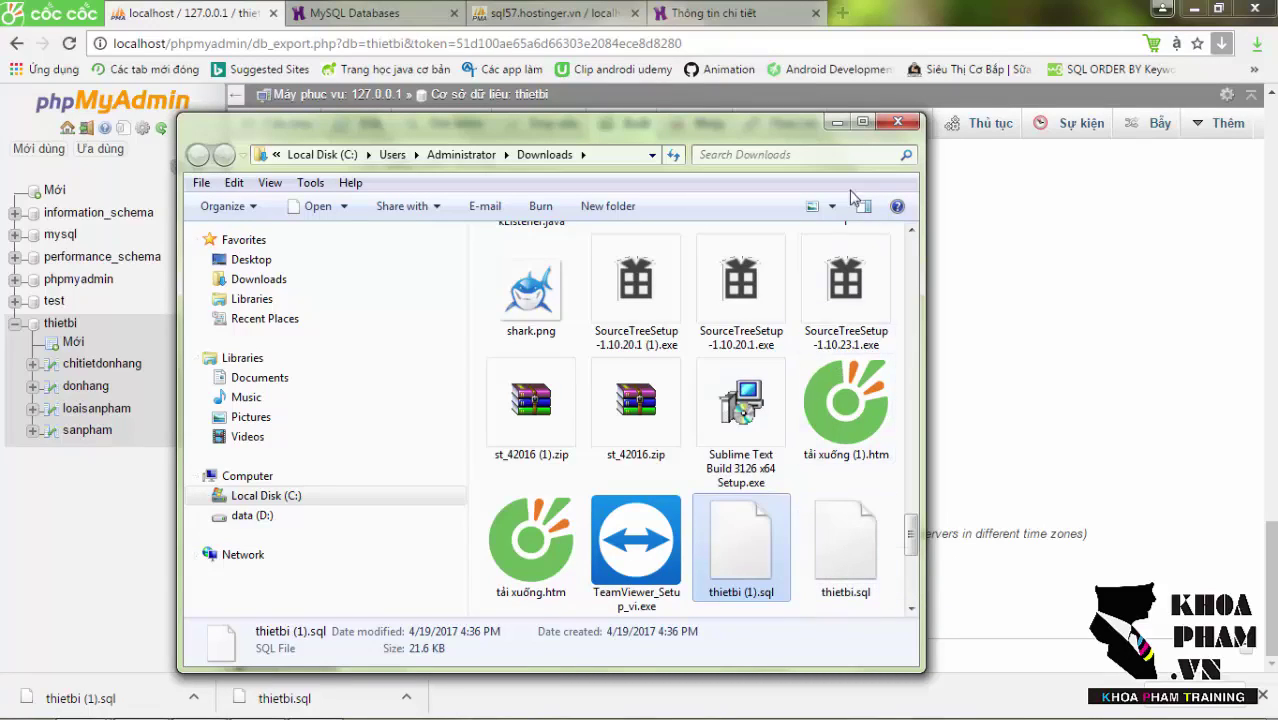
Move through the browser tabs and the Downloads window, ending on the sql57.hostinger.vn phpMyAdmin tab.
{"action": "left_click", "coordinate": [697, 10]}
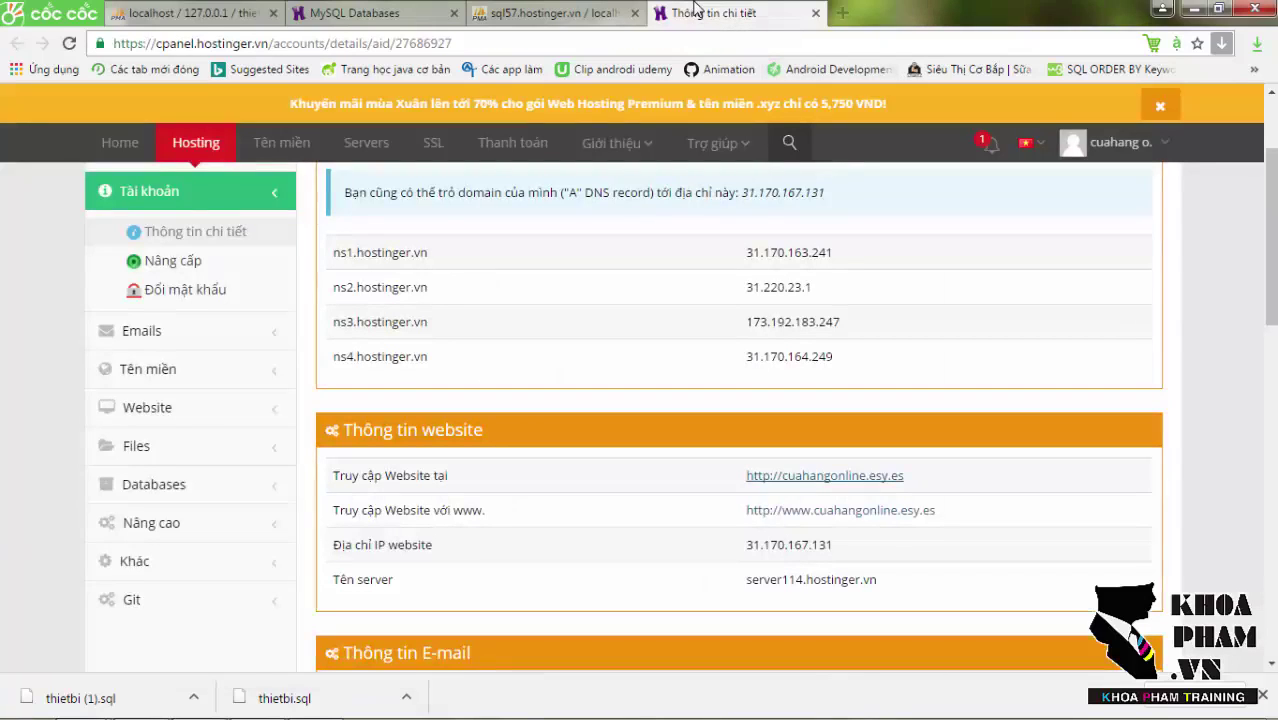
{"action": "left_click", "coordinate": [349, 10]}
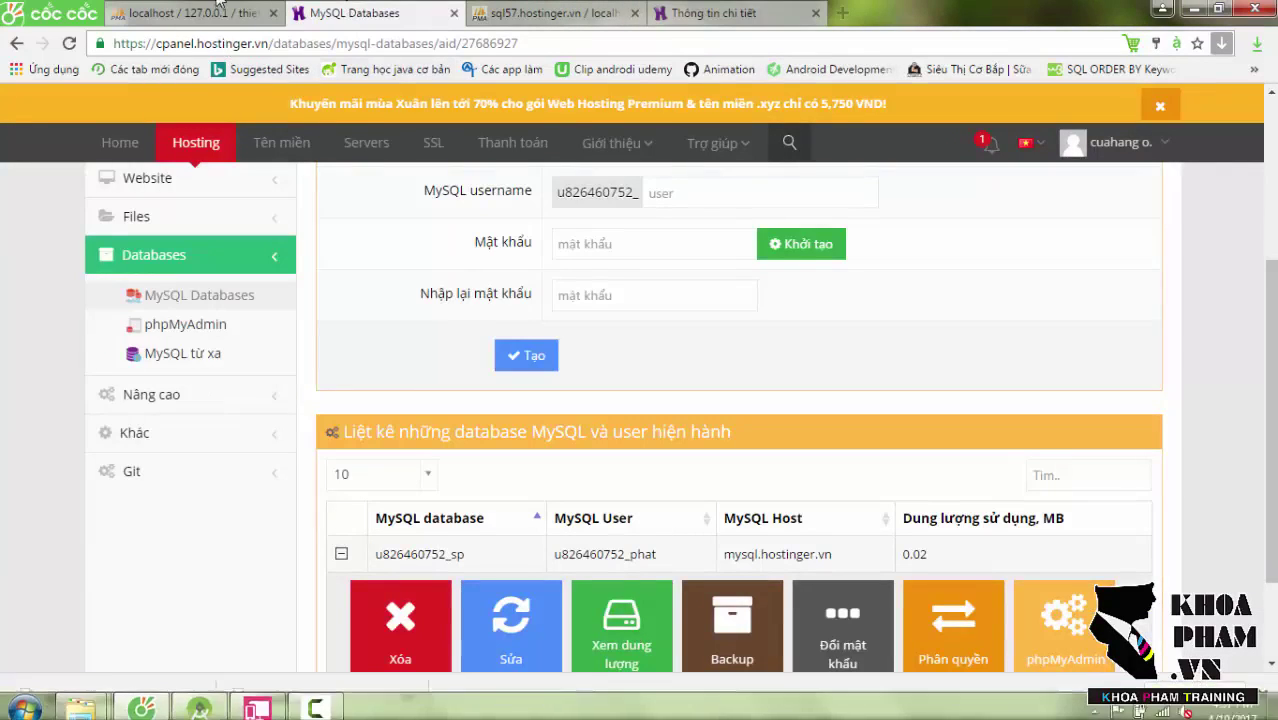
{"action": "left_click", "coordinate": [224, 13]}
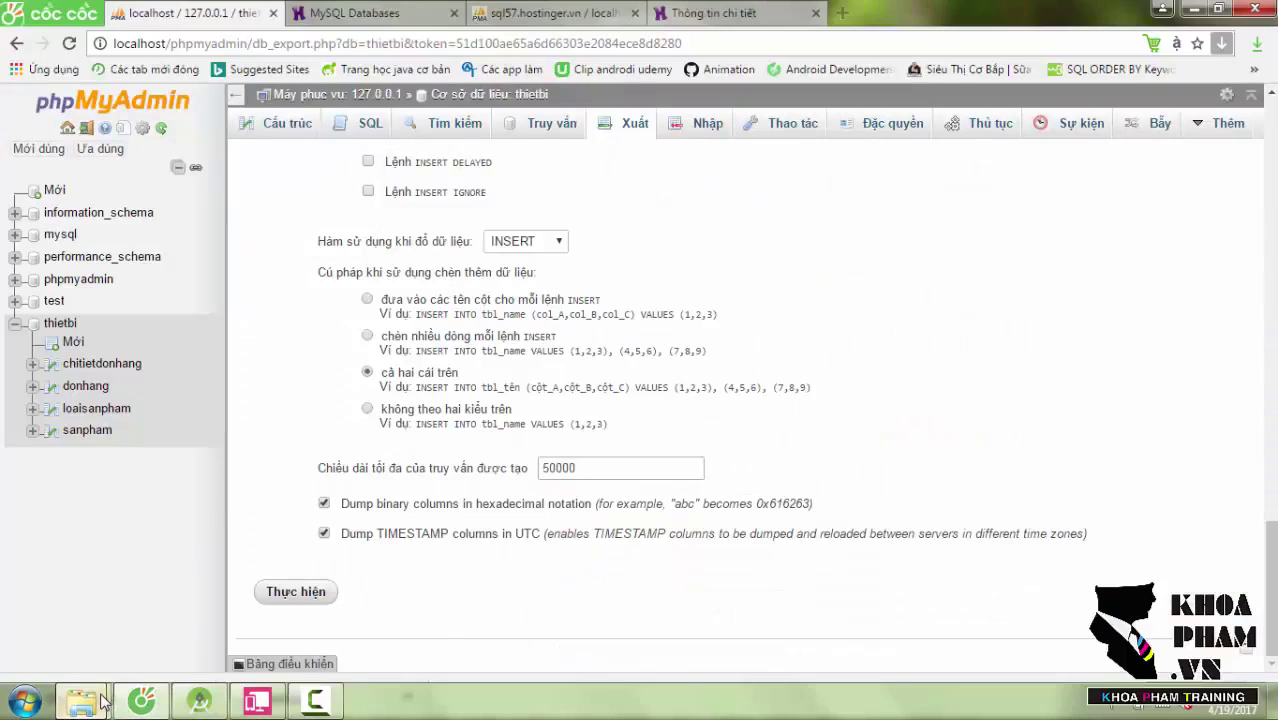
{"action": "mouse_move", "coordinate": [104, 700]}
{"action": "left_click", "coordinate": [328, 605]}
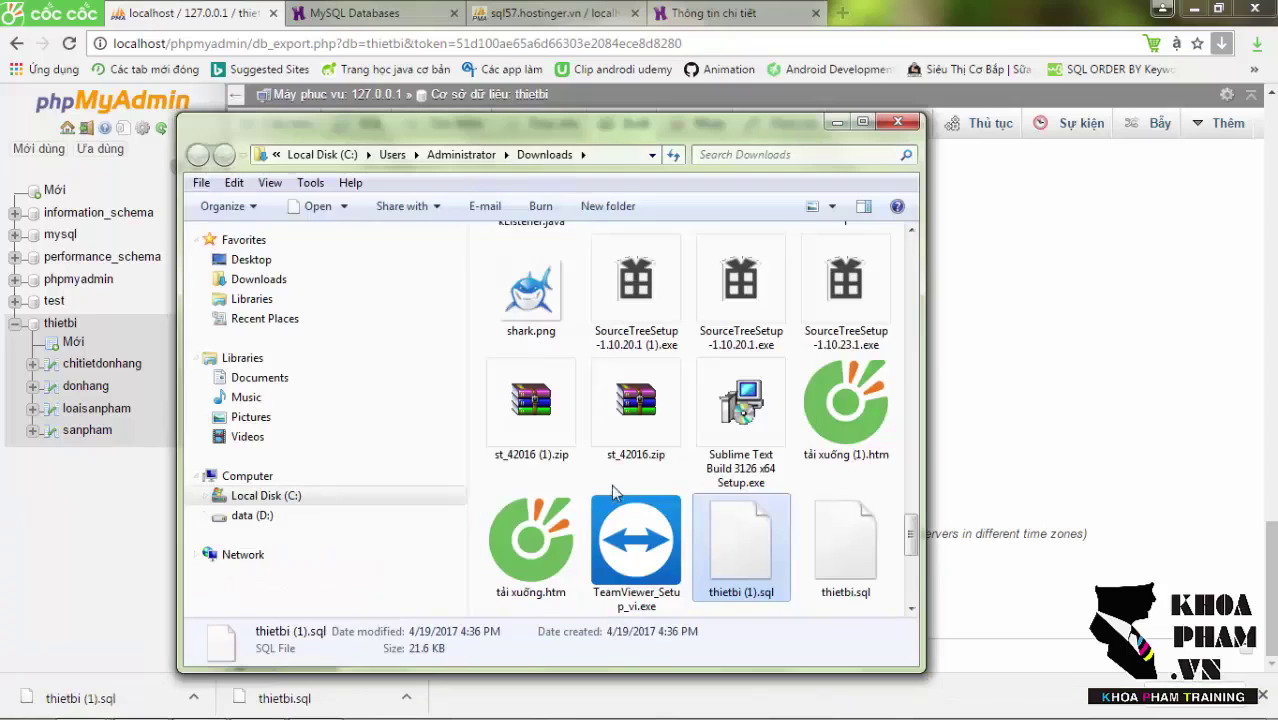
{"action": "left_click", "coordinate": [530, 8]}
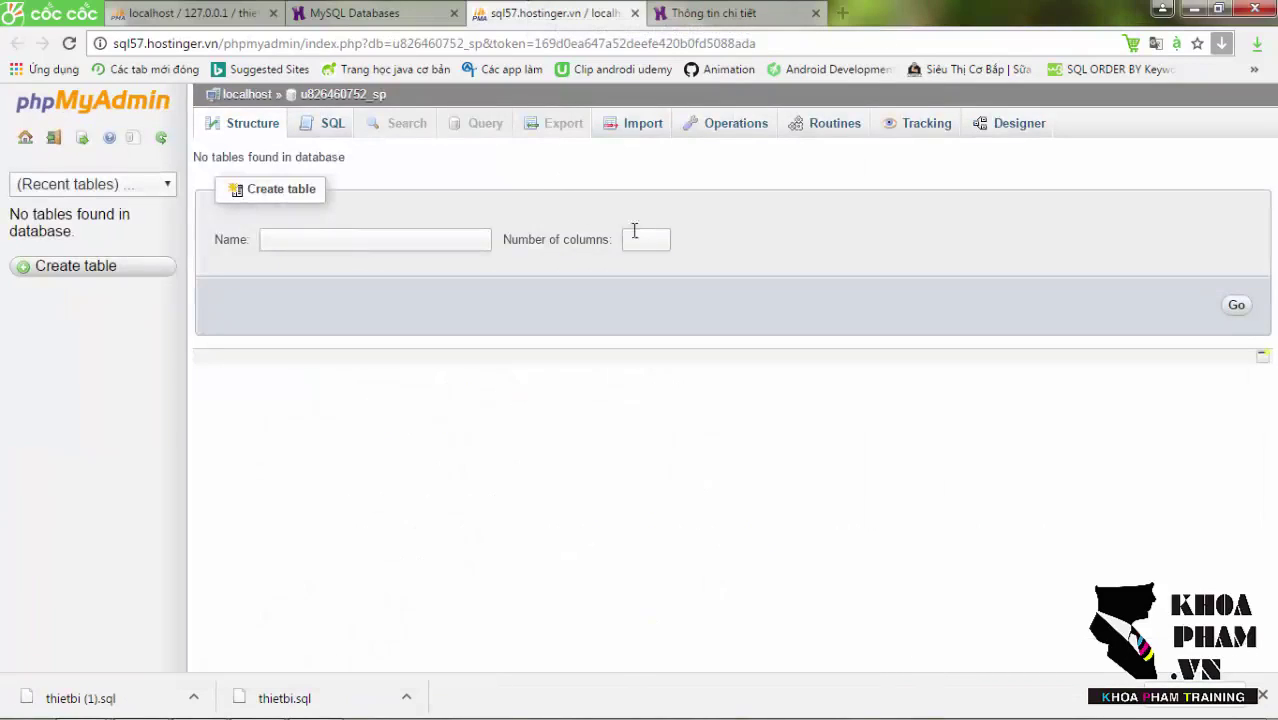
Import thietbi (1).sql into the hosted sp database.
{"action": "left_click", "coordinate": [640, 130]}
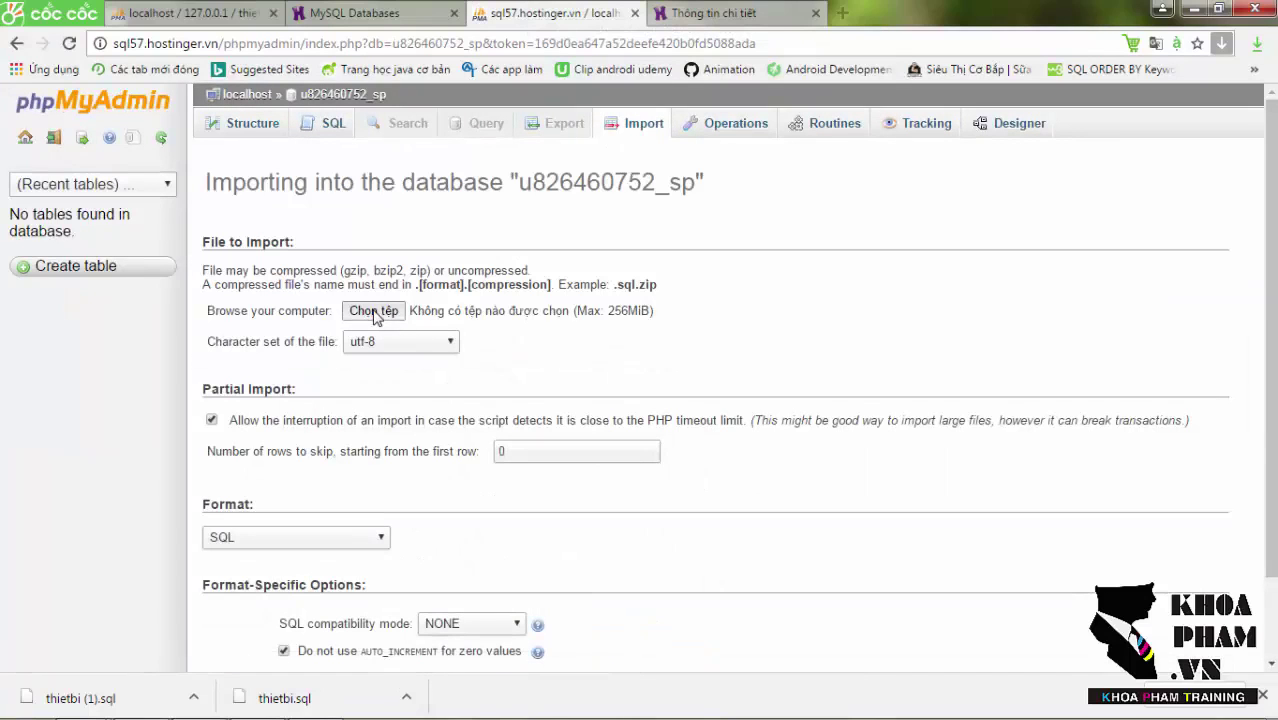
{"action": "left_click", "coordinate": [373, 311]}
{"action": "scroll", "coordinate": [626, 158], "scroll_direction": "down", "scroll_amount": 1}
{"action": "left_click_drag", "start_coordinate": [626, 158], "coordinate": [626, 320]}
{"action": "left_click", "coordinate": [443, 270]}
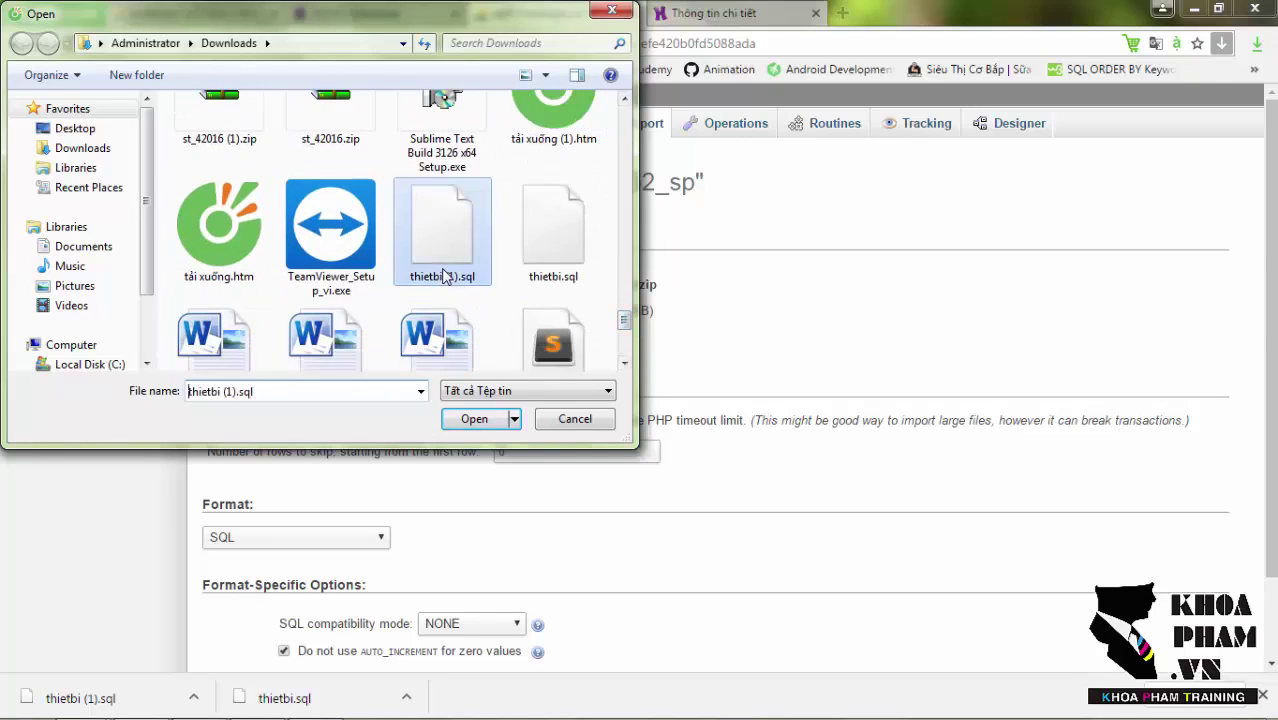
{"action": "left_click", "coordinate": [465, 419]}
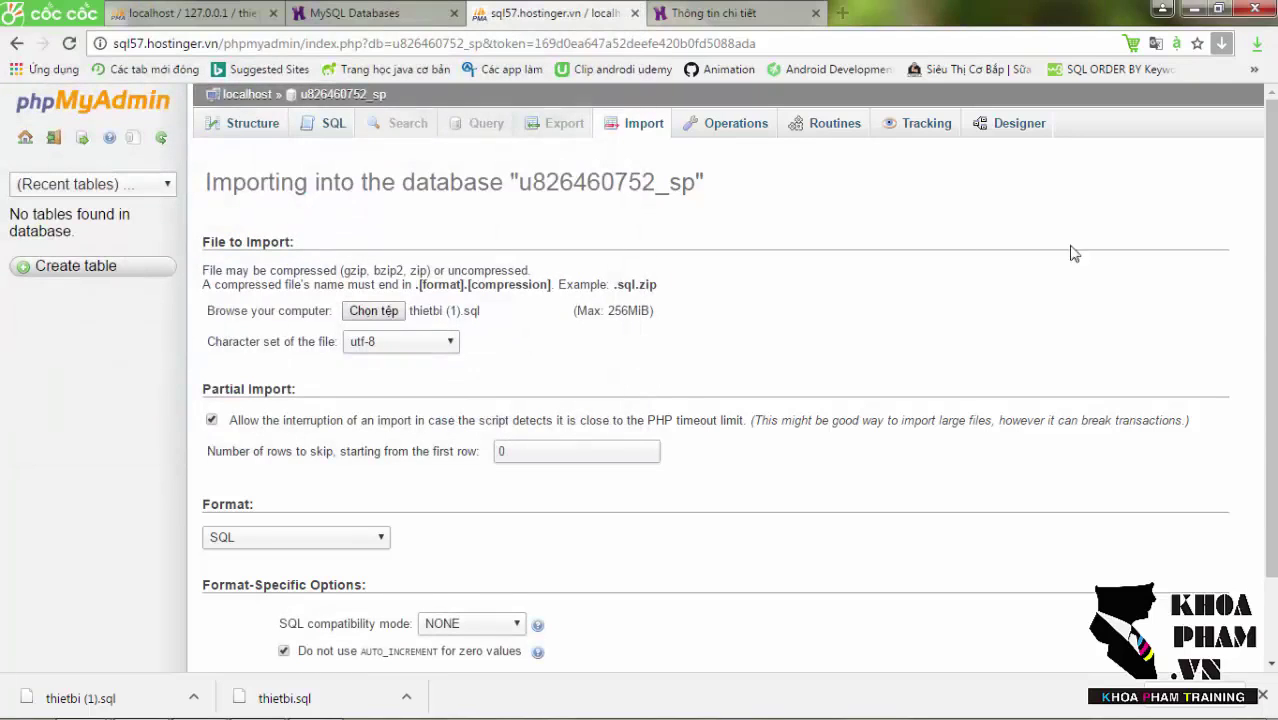
{"action": "left_click_drag", "start_coordinate": [1264, 236], "coordinate": [1264, 394]}
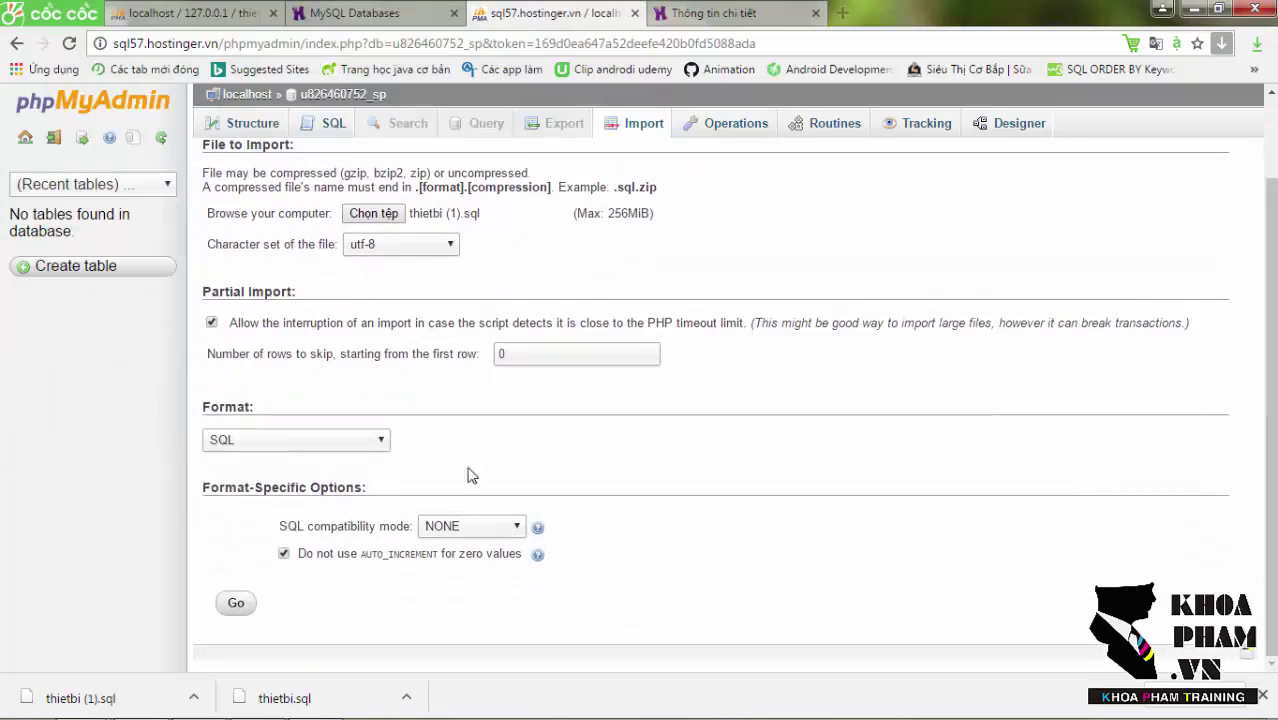
{"action": "left_click", "coordinate": [236, 605]}
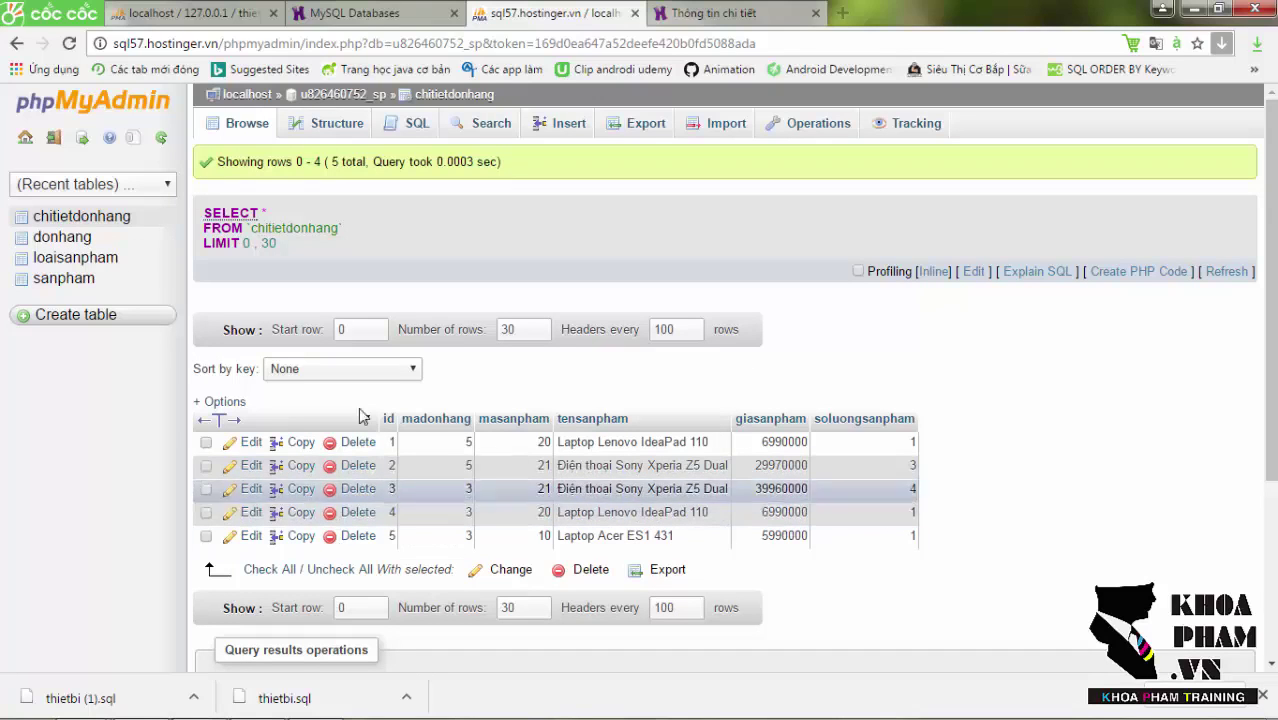
Browse the sanpham table to check its 21 product rows.
{"action": "left_click", "coordinate": [64, 278]}
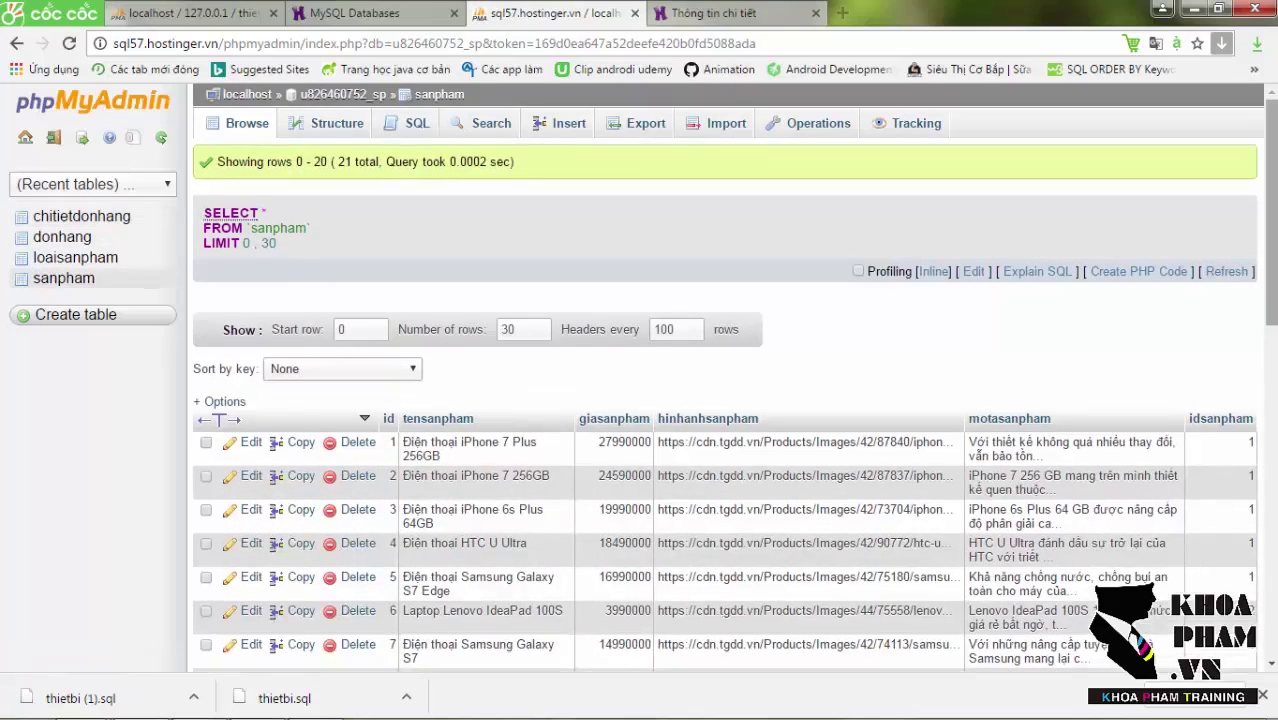
{"action": "scroll", "coordinate": [463, 287], "scroll_direction": "down", "scroll_amount": 8}
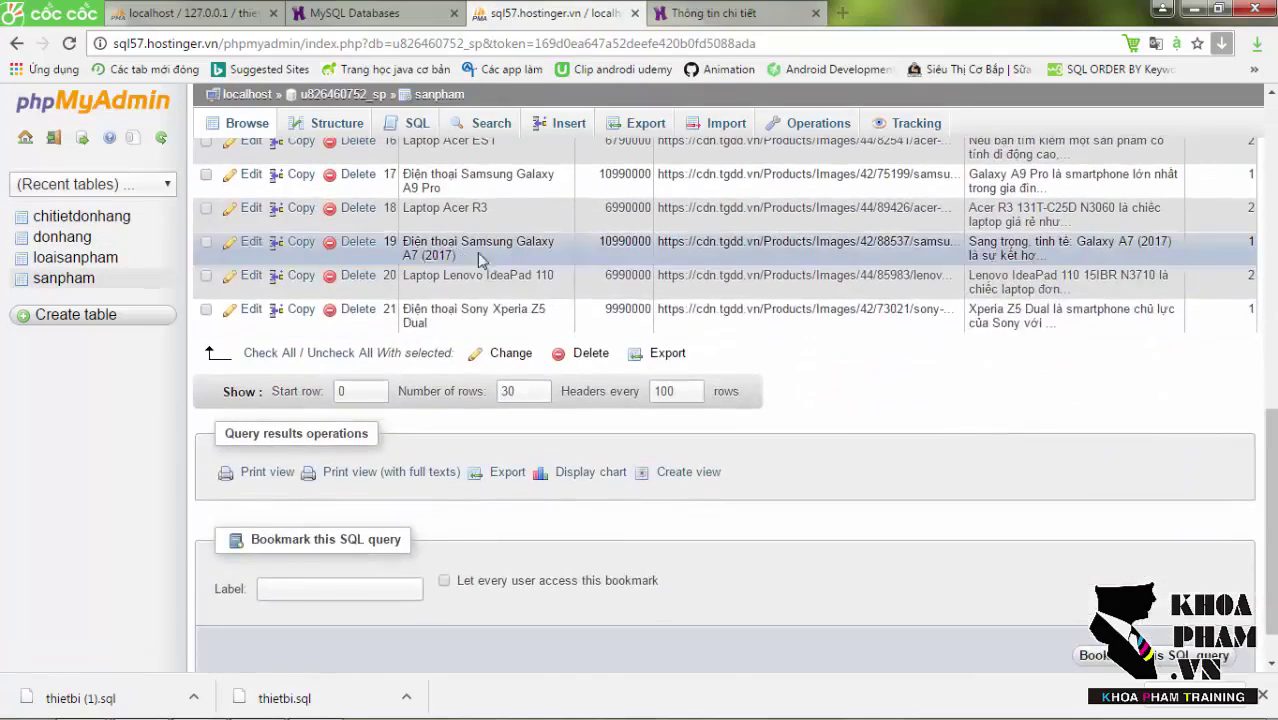
{"action": "left_click_drag", "start_coordinate": [1270, 520], "coordinate": [1270, 110]}
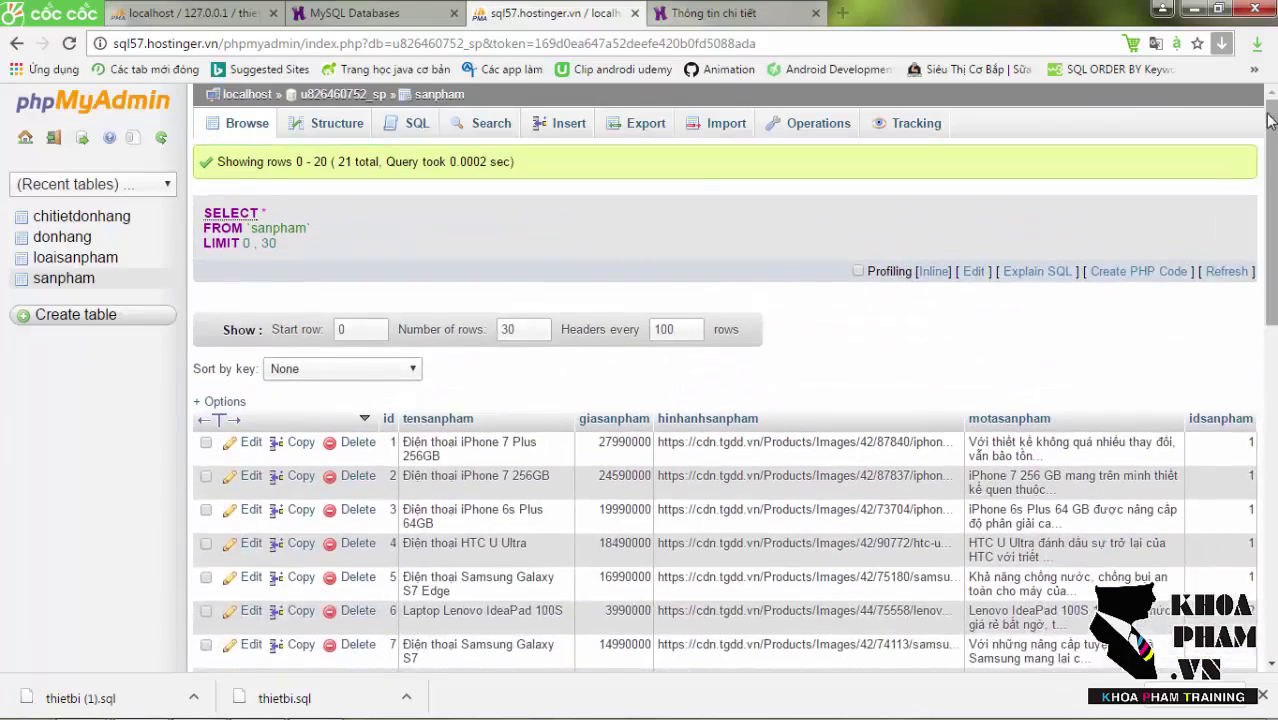
Return to MySQL Databases and open Quản lý File in a new tab.
{"action": "left_click", "coordinate": [362, 8]}
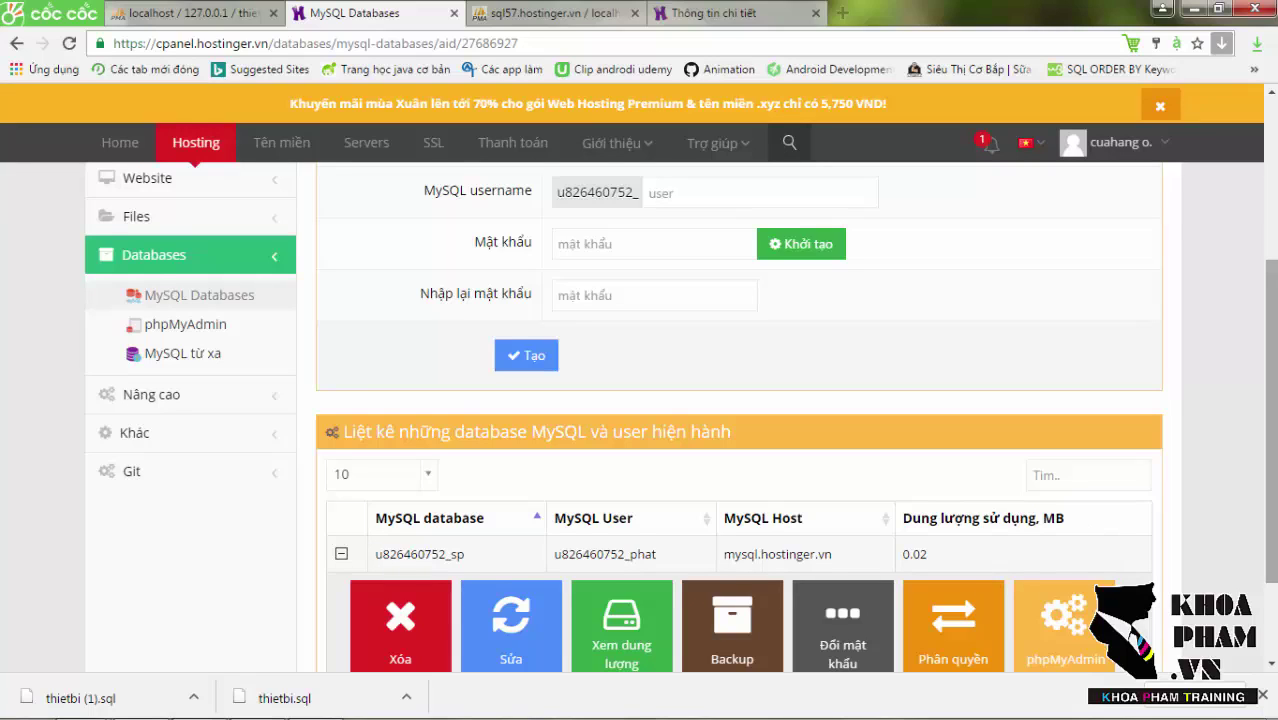
{"action": "scroll", "coordinate": [690, 420], "scroll_direction": "up", "scroll_amount": 1}
{"action": "scroll", "coordinate": [364, 367], "scroll_direction": "up", "scroll_amount": 2}
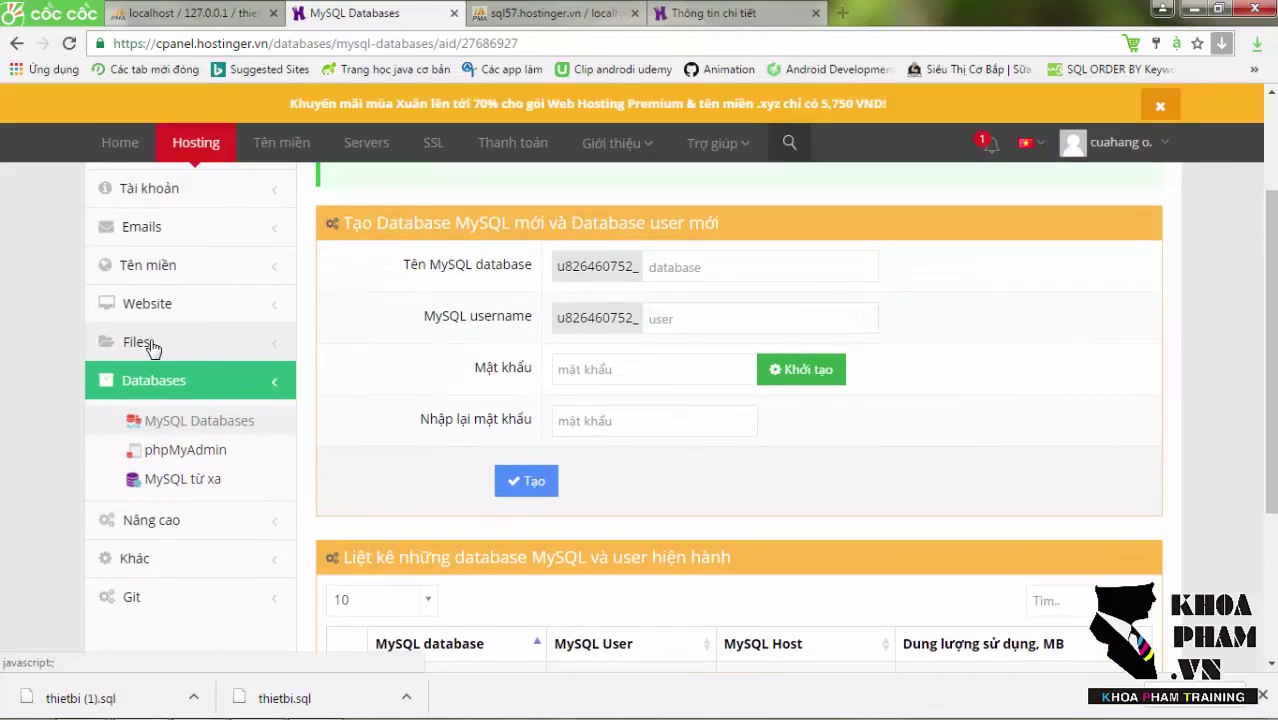
{"action": "left_click", "coordinate": [136, 352]}
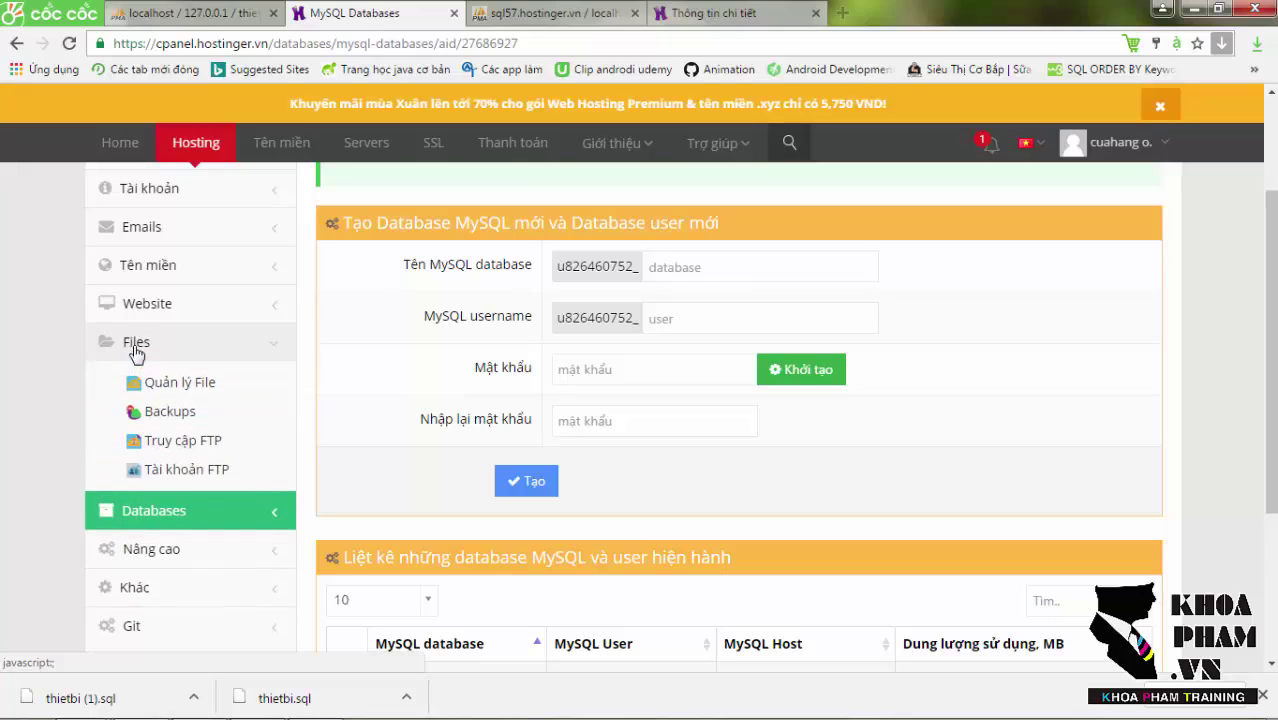
{"action": "right_click", "coordinate": [157, 389]}
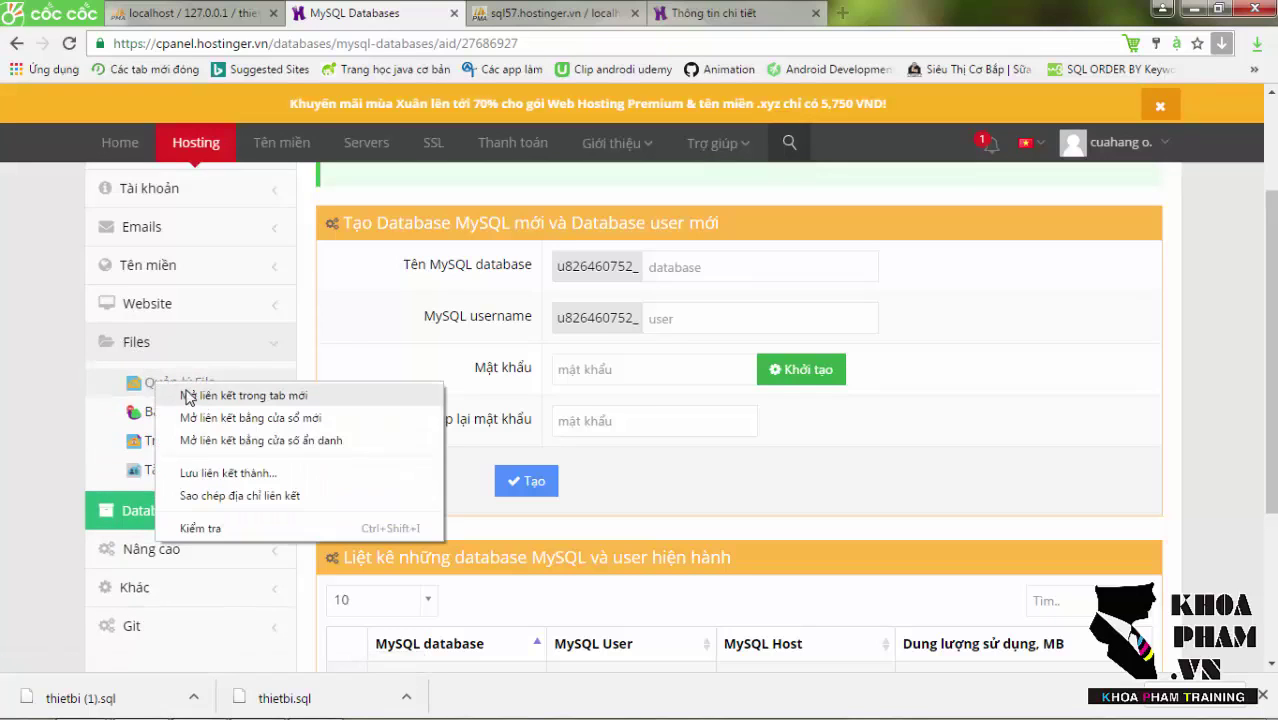
{"action": "left_click", "coordinate": [190, 396]}
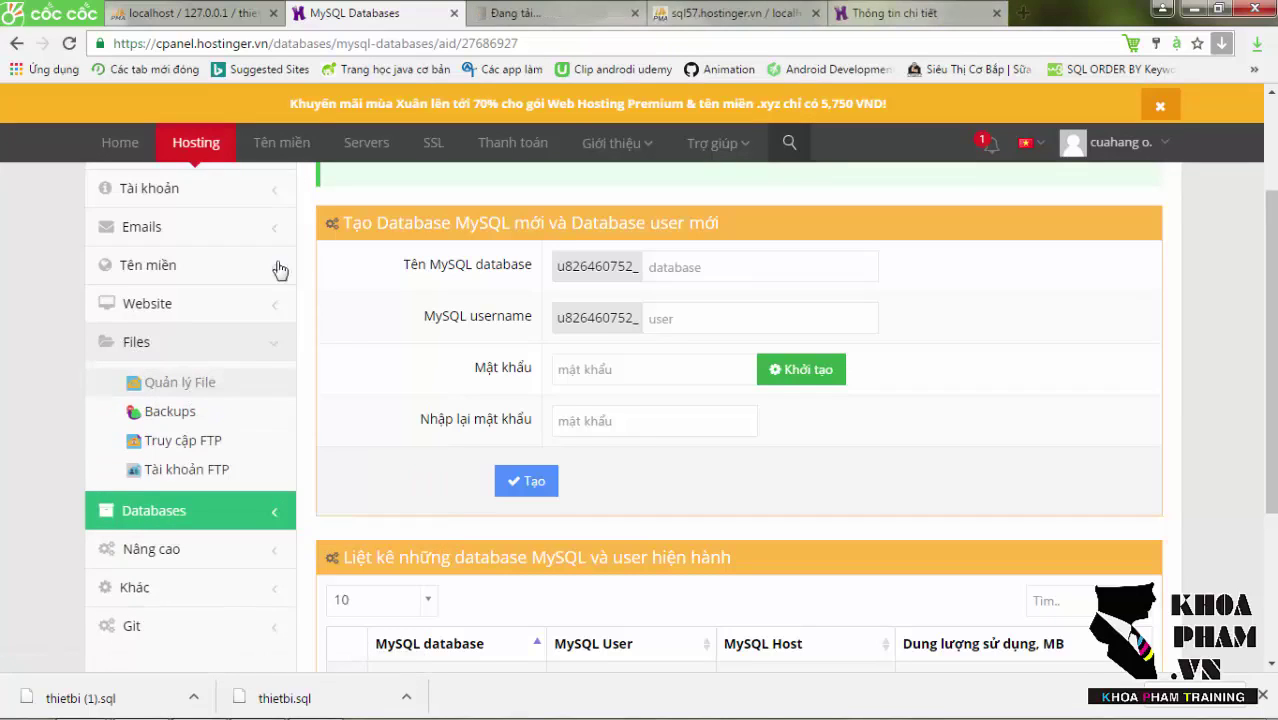
View the FileZilla download page from the Hỗ trợ tab and close it, revealing the ftp.cuahangonline.esy.es login details.
{"action": "left_click", "coordinate": [513, 13]}
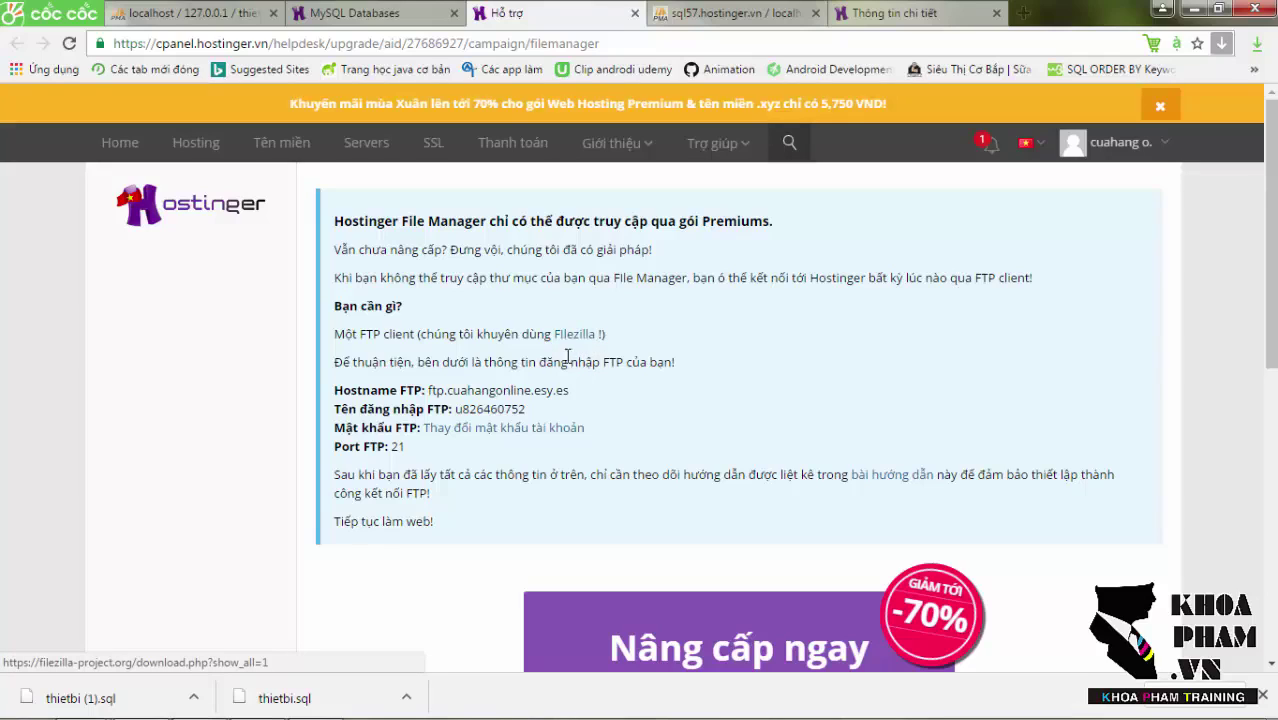
{"action": "left_click", "coordinate": [575, 335]}
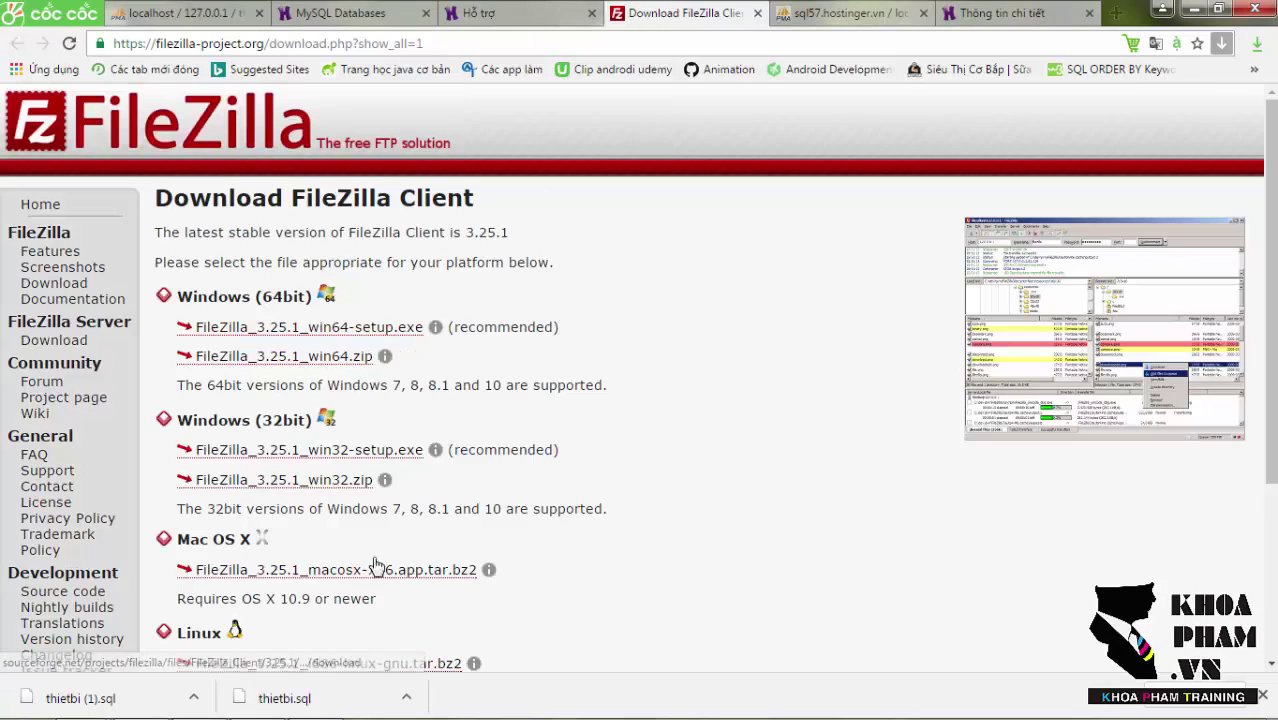
{"action": "scroll", "coordinate": [640, 376], "scroll_direction": "down", "scroll_amount": 2}
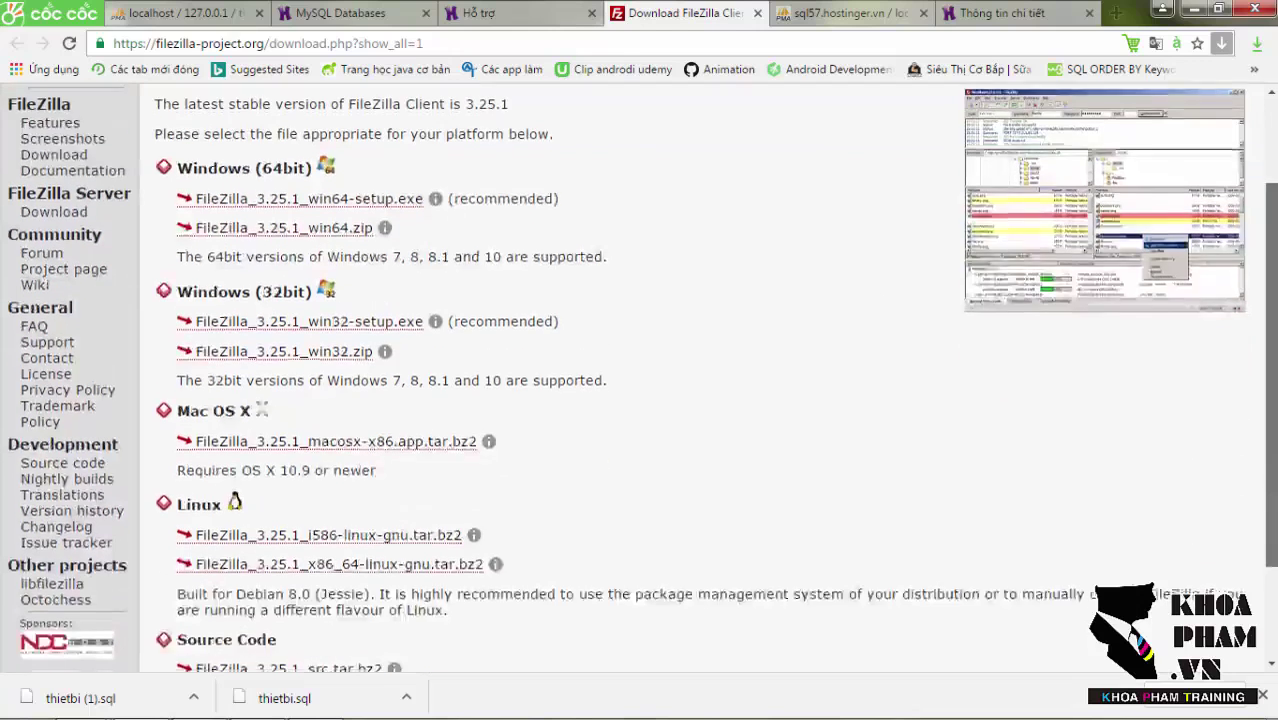
{"action": "scroll", "coordinate": [640, 376], "scroll_direction": "up", "scroll_amount": 1}
{"action": "scroll", "coordinate": [640, 376], "scroll_direction": "up", "scroll_amount": 1}
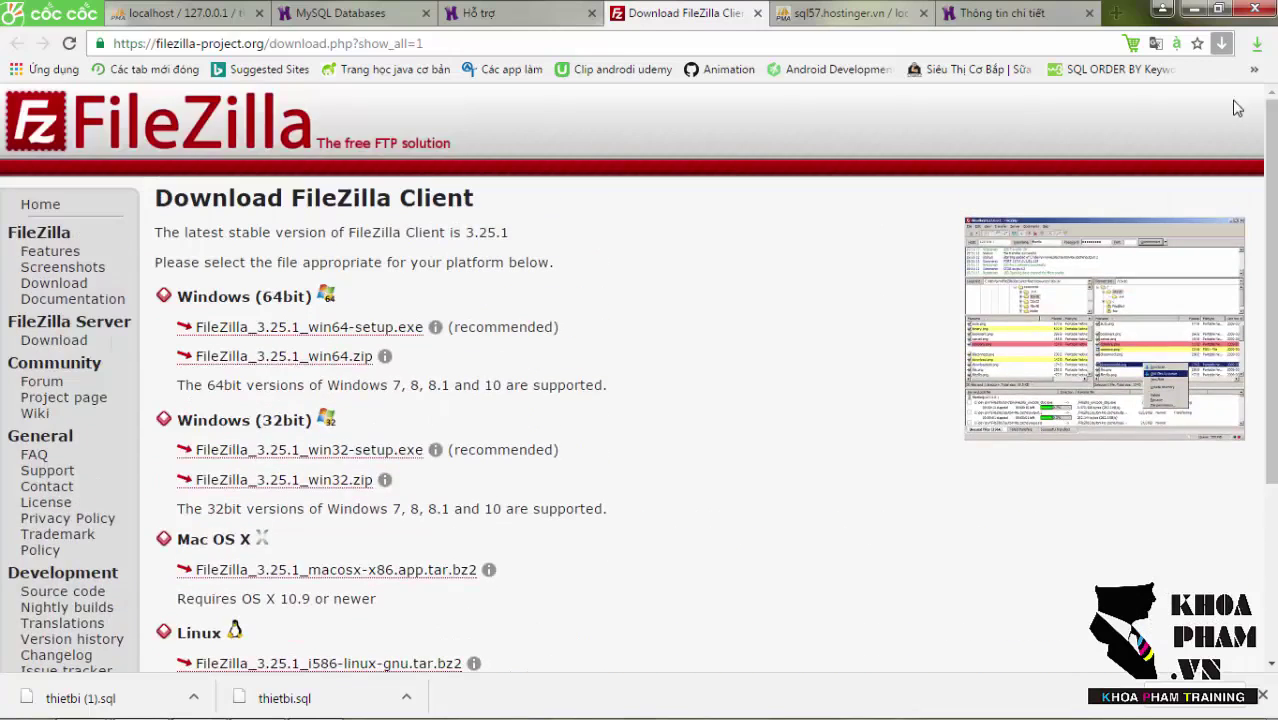
{"action": "left_click", "coordinate": [757, 14]}
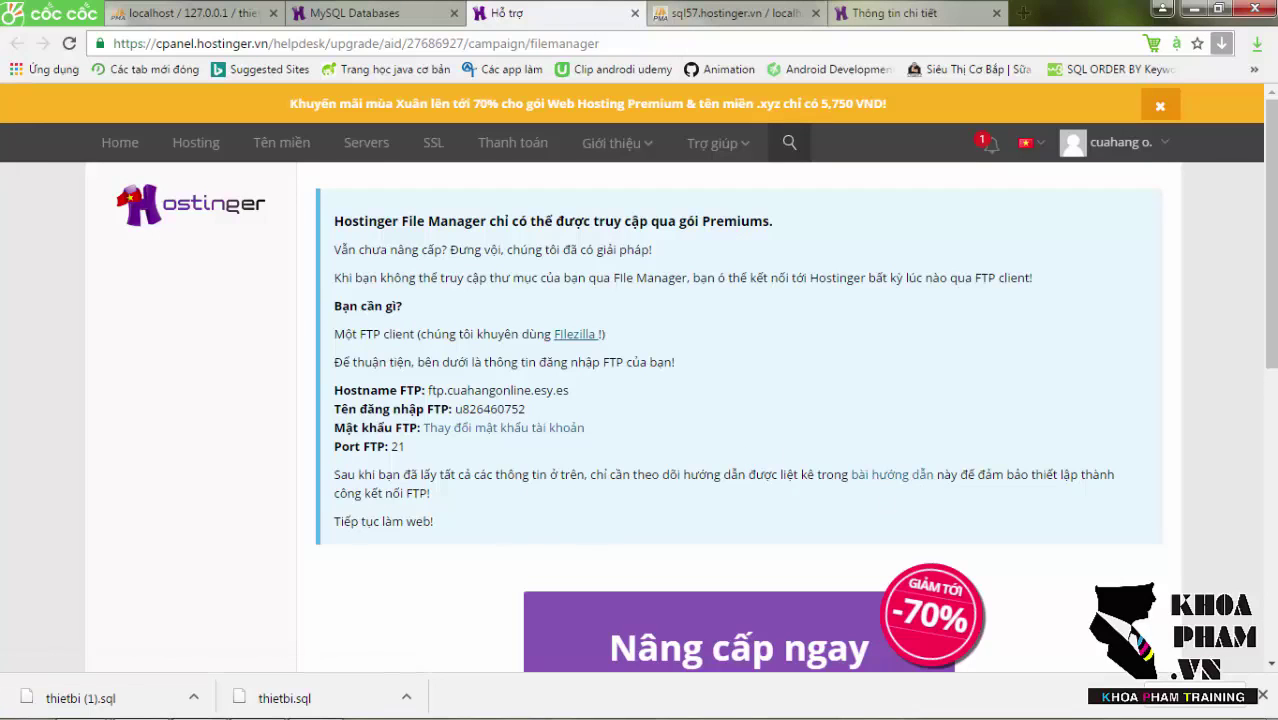
Launch FileZilla and add a new site entry, New site 4, in the Site Manager.
{"action": "left_click", "coordinate": [22, 702]}
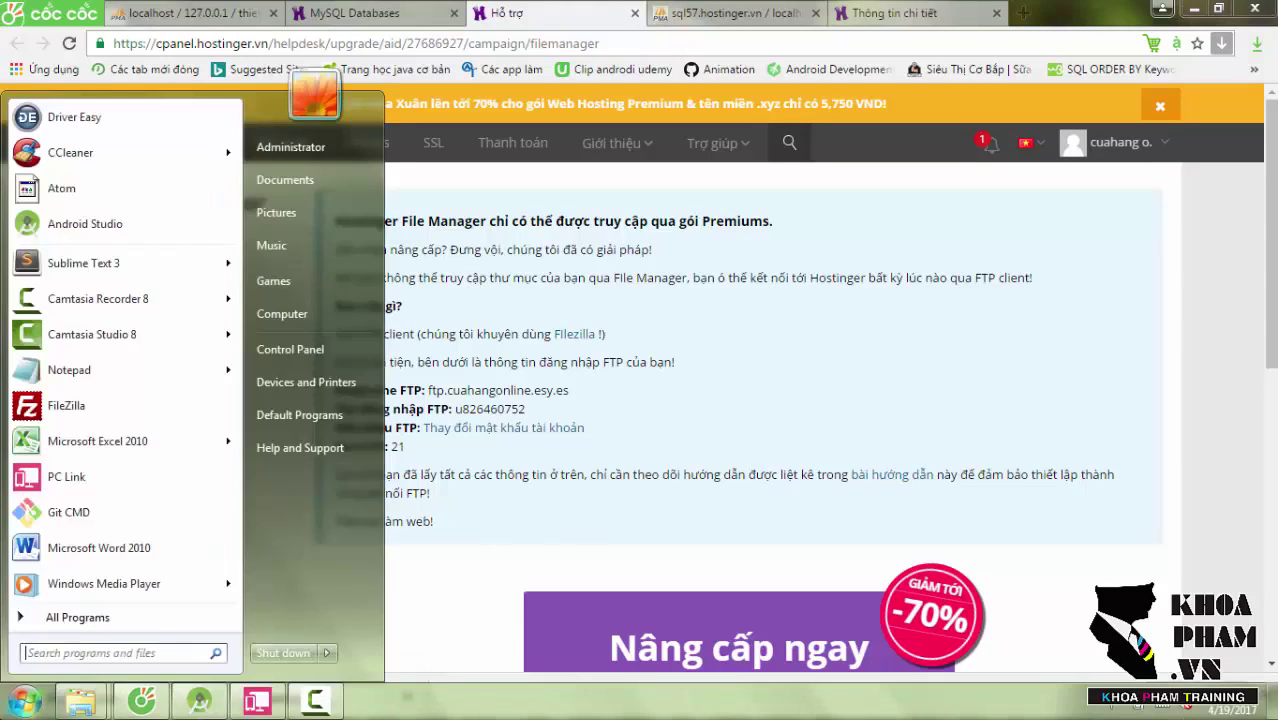
{"action": "left_click", "coordinate": [68, 405]}
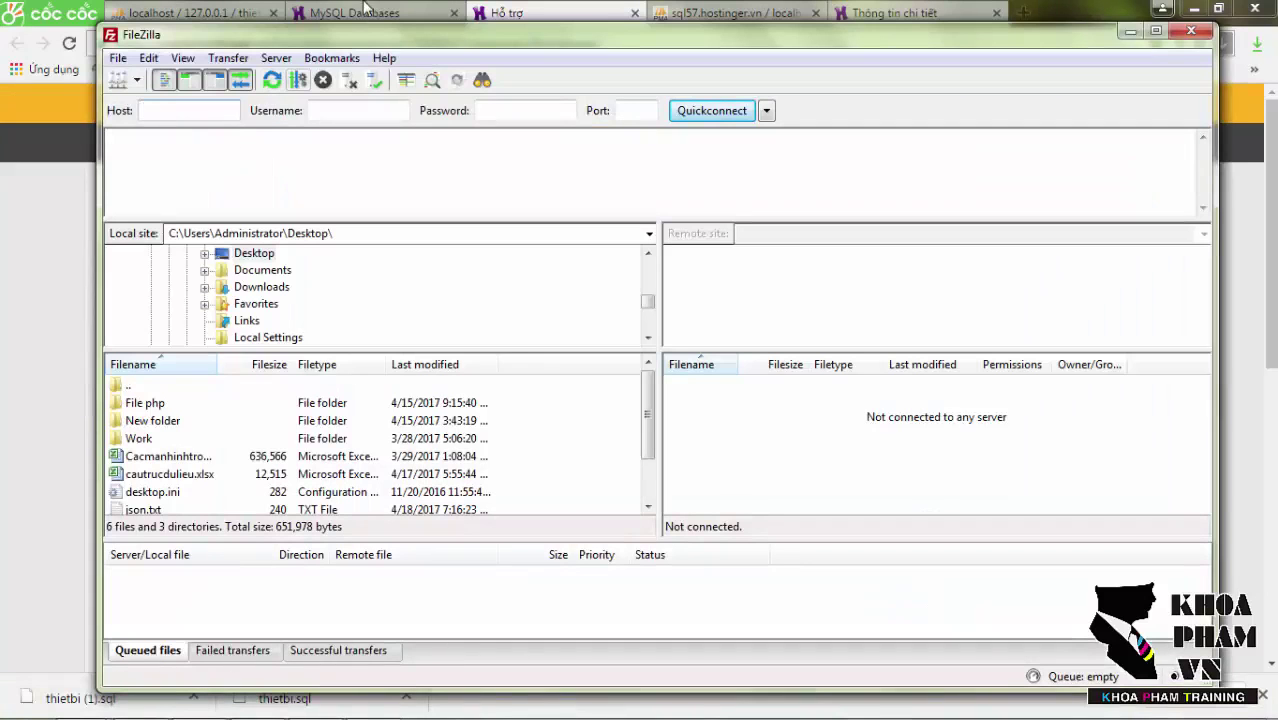
{"action": "left_click_drag", "start_coordinate": [384, 33], "coordinate": [385, 43]}
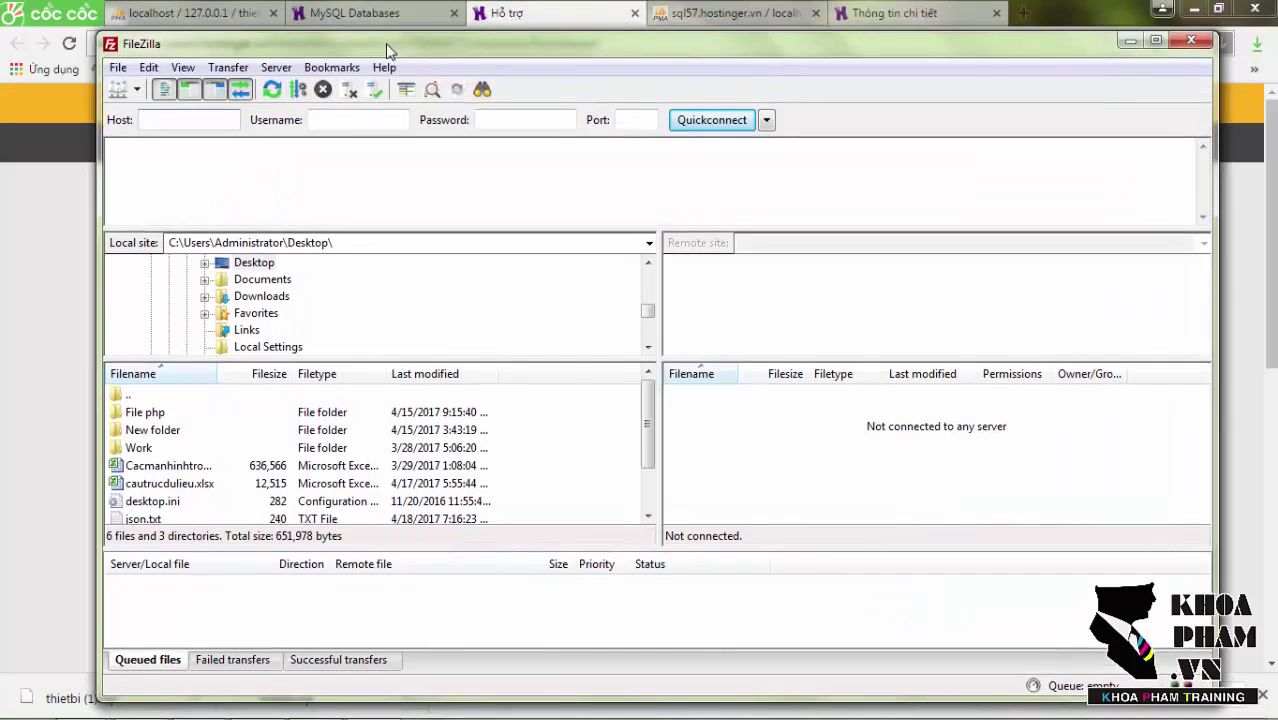
{"action": "left_click", "coordinate": [120, 68]}
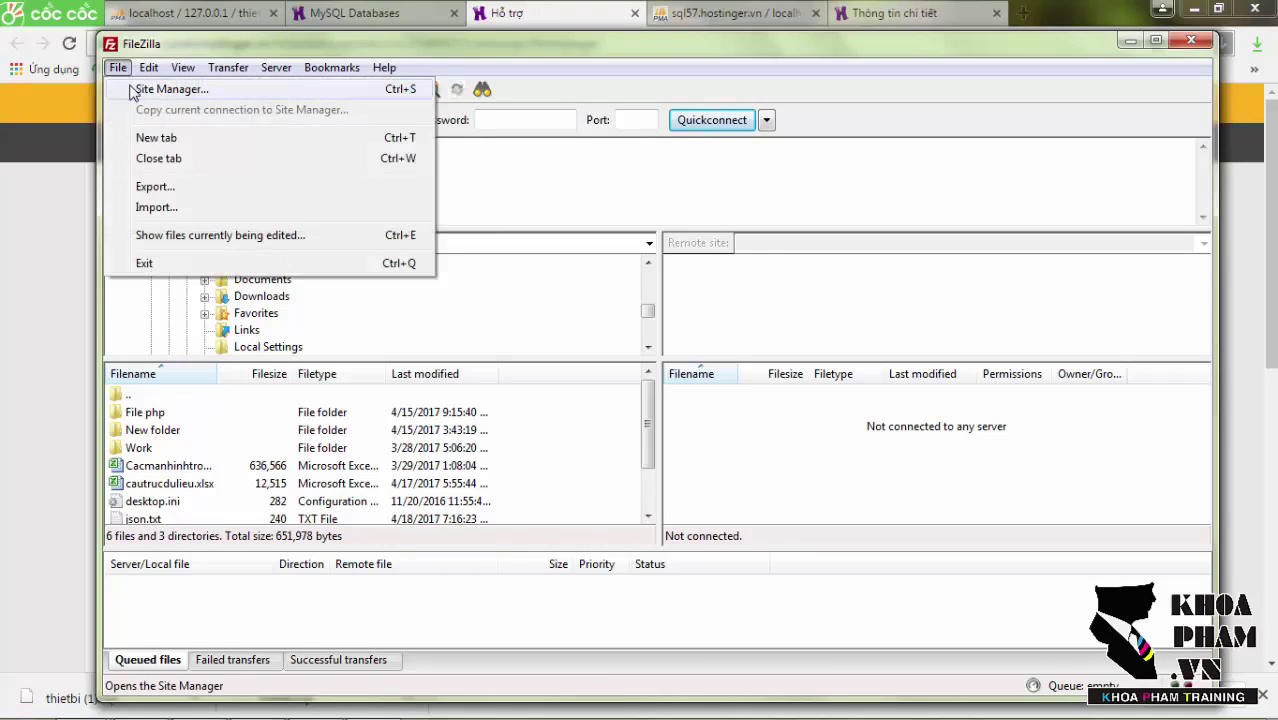
{"action": "left_click", "coordinate": [130, 90]}
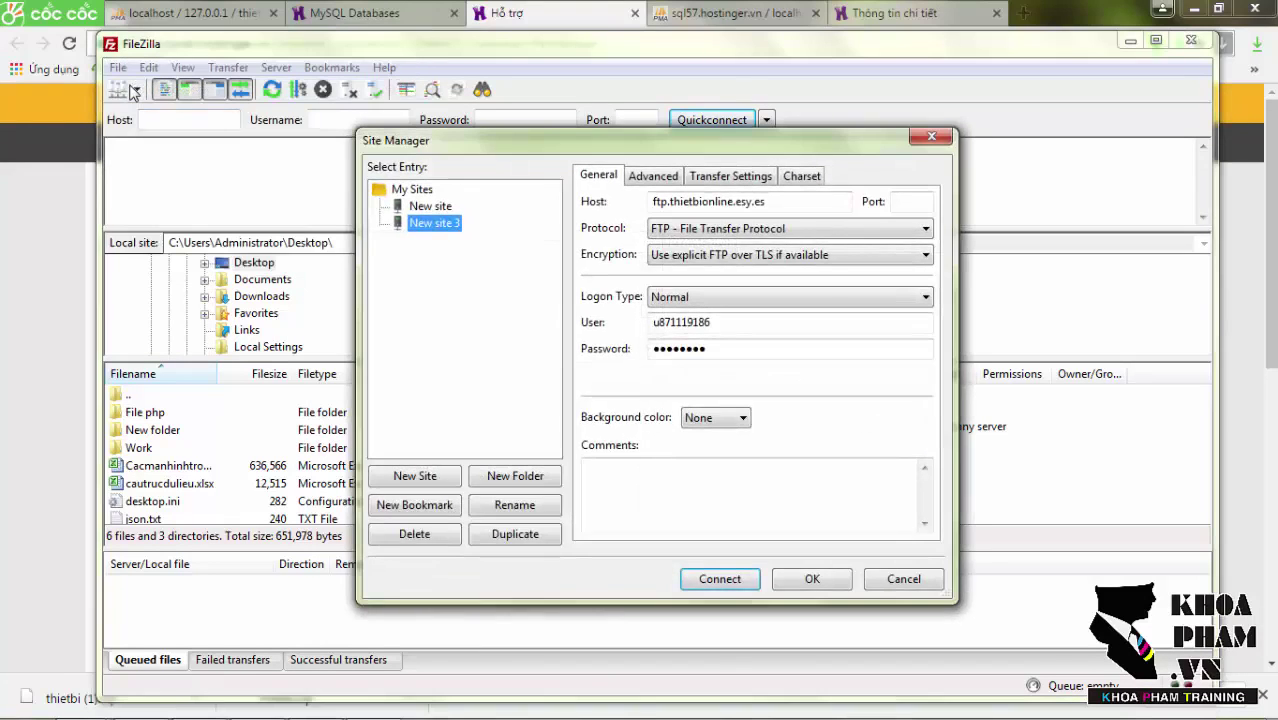
{"action": "left_click", "coordinate": [414, 476]}
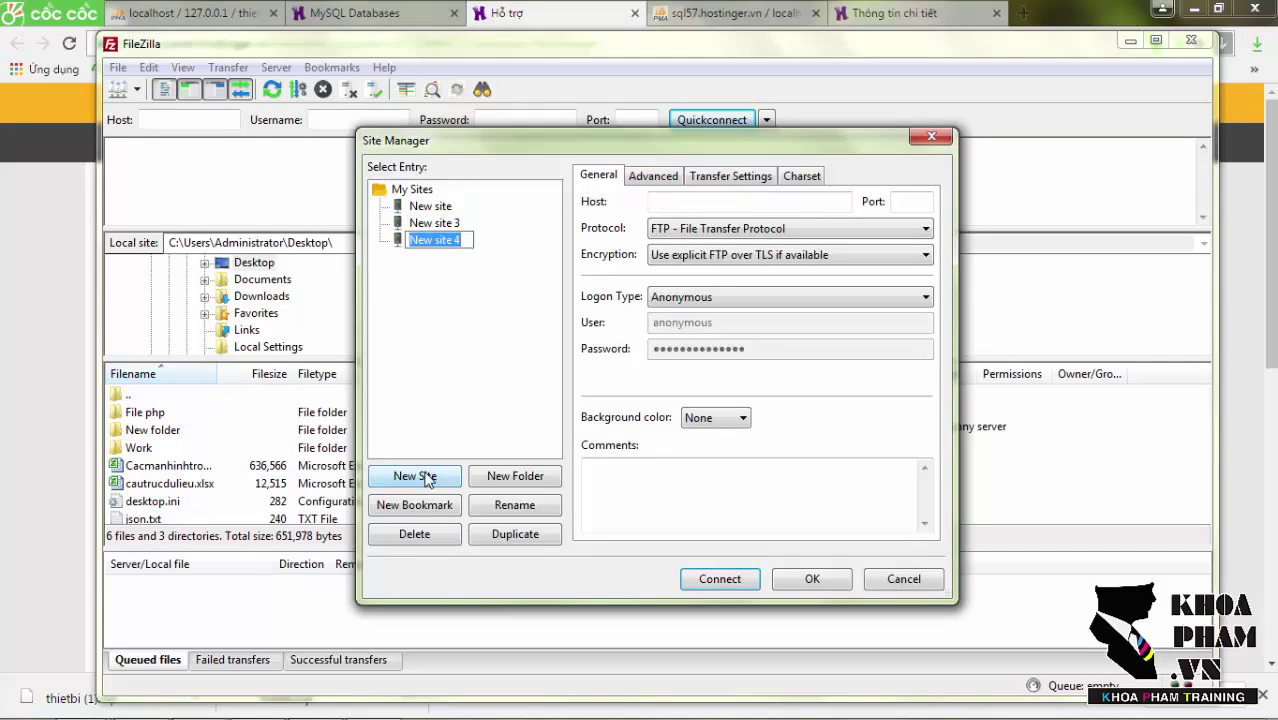
Set the new site's host to ftp.cuahangonline.esy.es, copied from Hostinger, with port 21.
{"action": "left_click", "coordinate": [669, 204]}
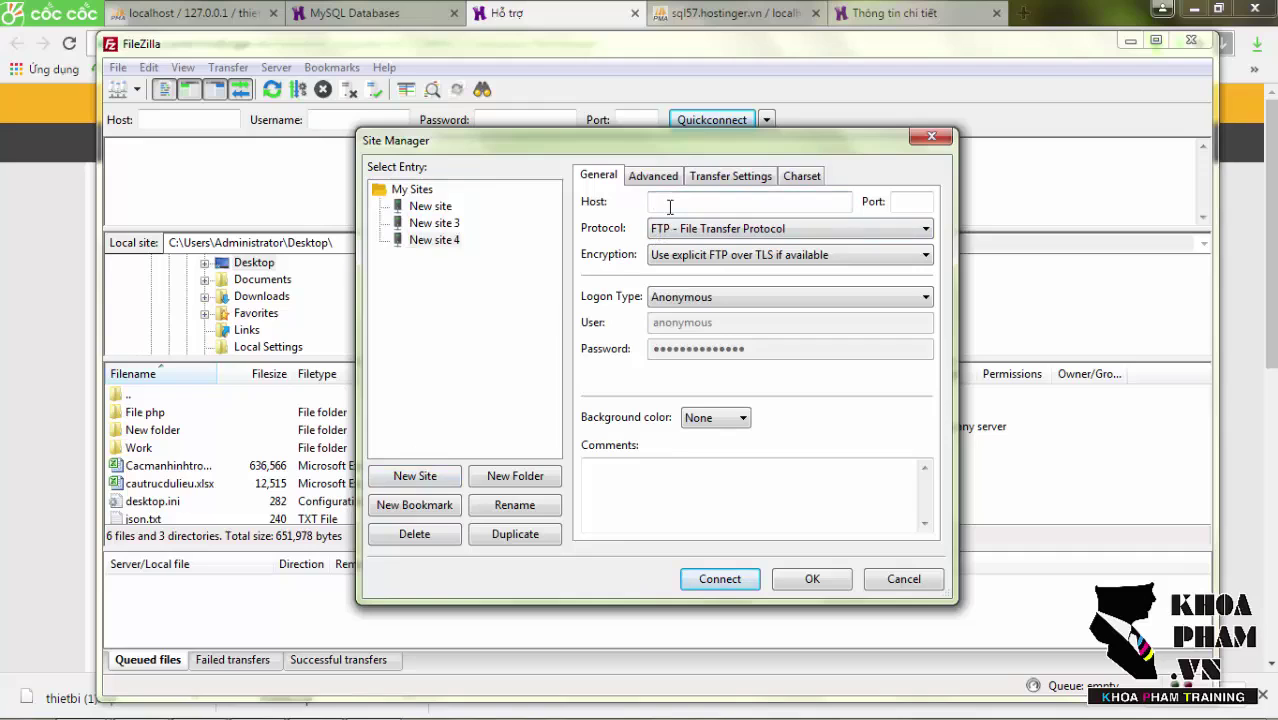
{"action": "key", "text": "alt+Tab"}
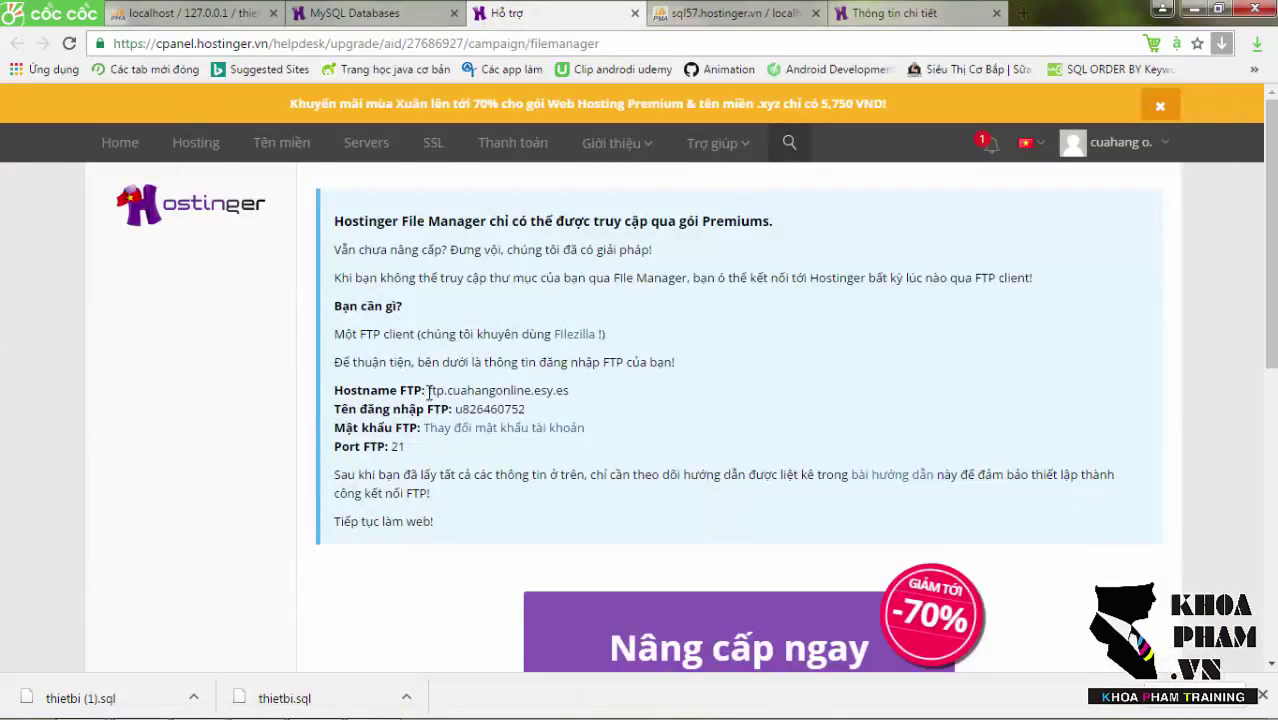
{"action": "left_click_drag", "start_coordinate": [431, 390], "coordinate": [567, 390]}
{"action": "key", "text": "ctrl+c"}
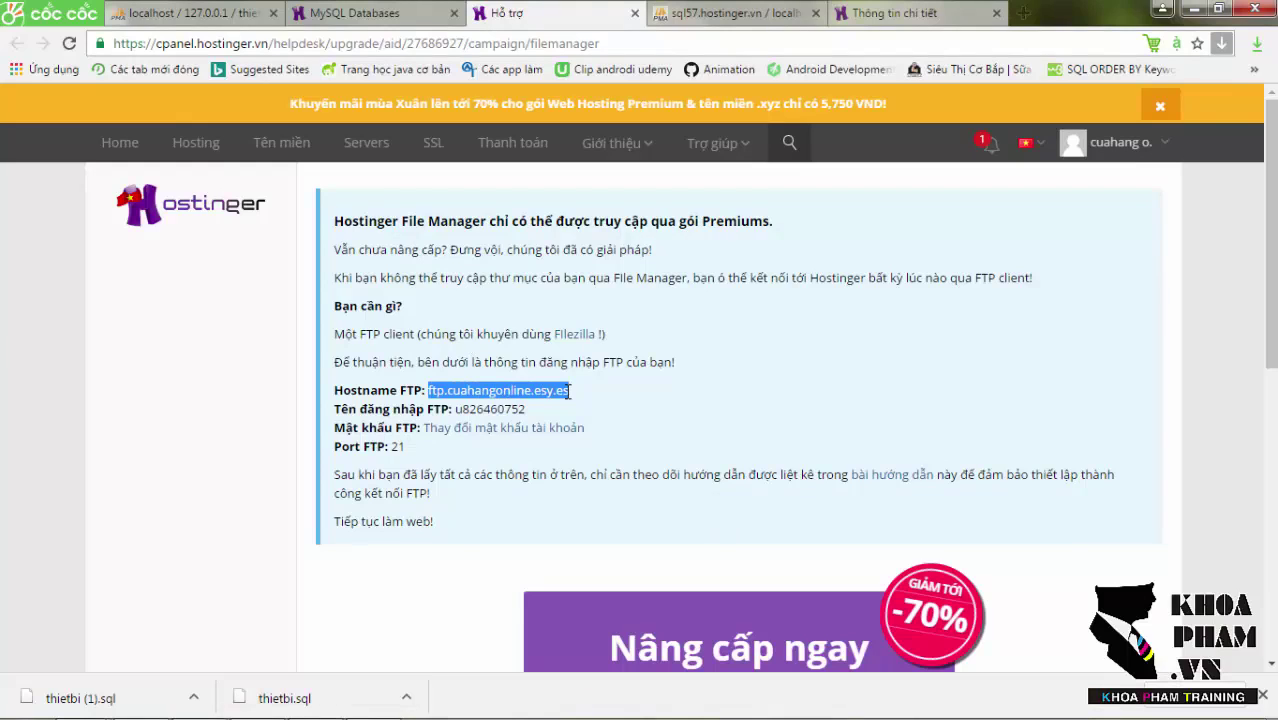
{"action": "key", "text": "alt+Tab"}
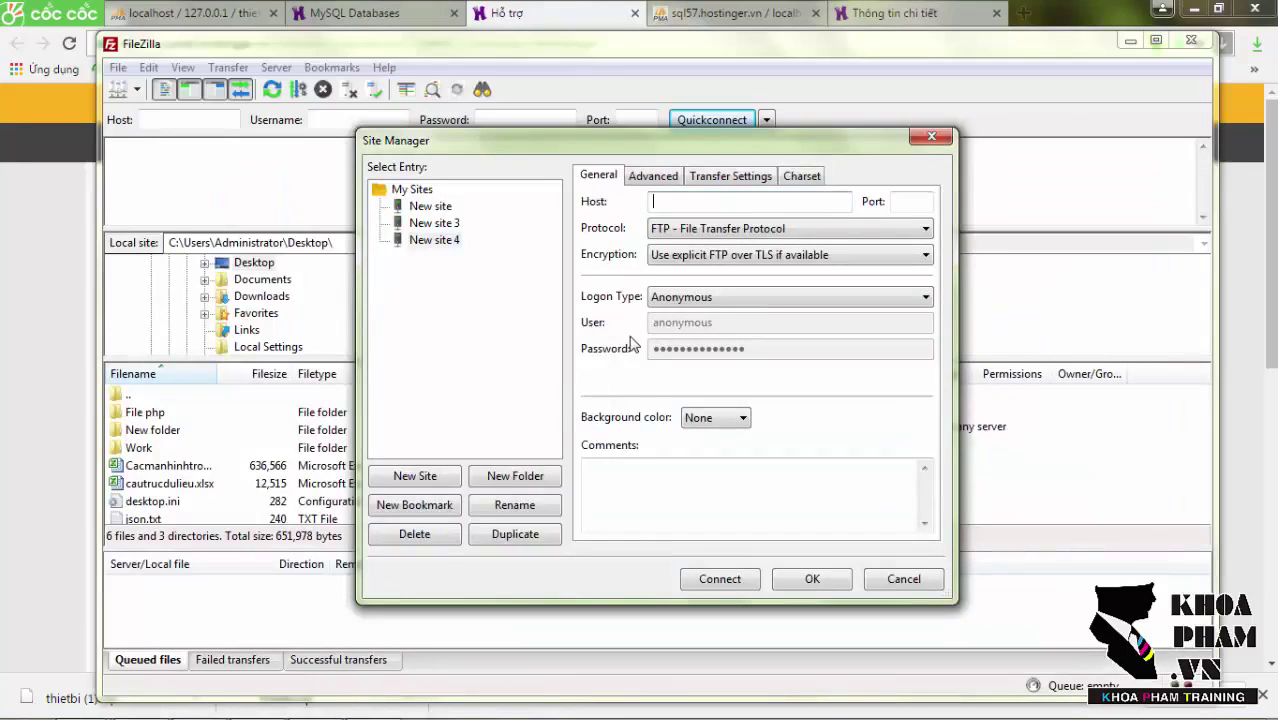
{"action": "key", "text": "ctrl+v"}
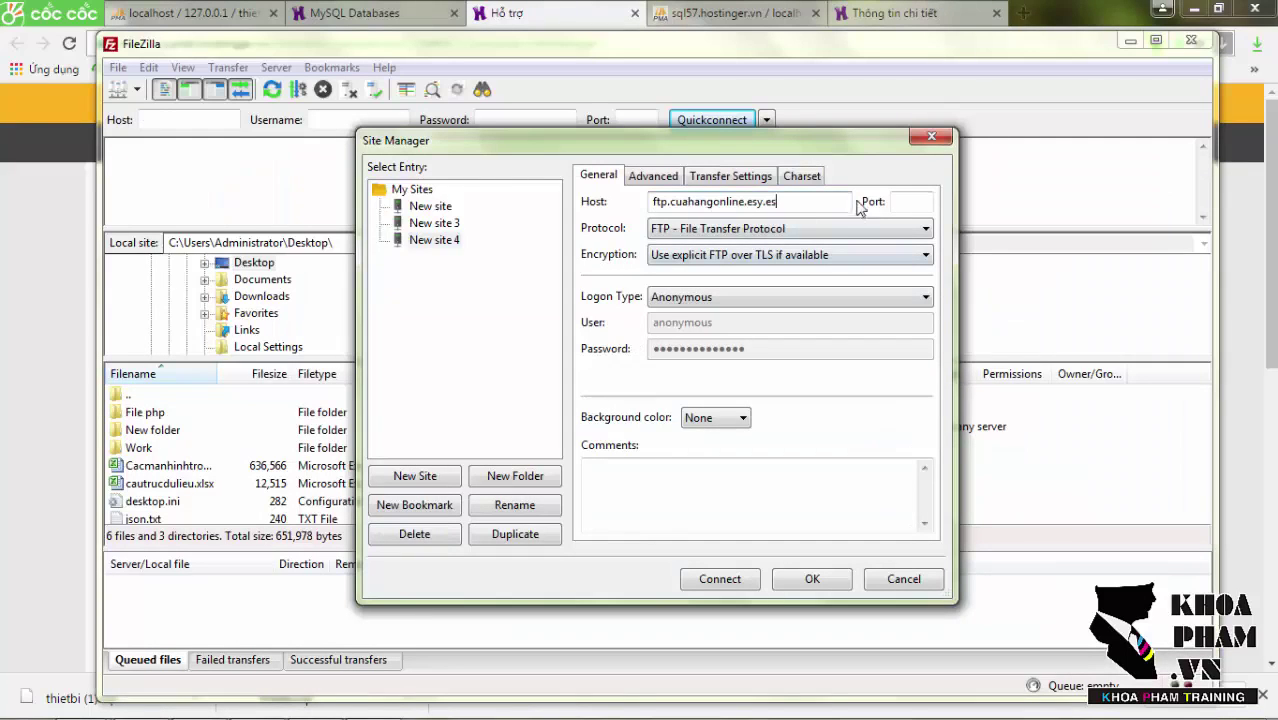
{"action": "left_click", "coordinate": [898, 202]}
{"action": "key", "text": "alt+Tab"}
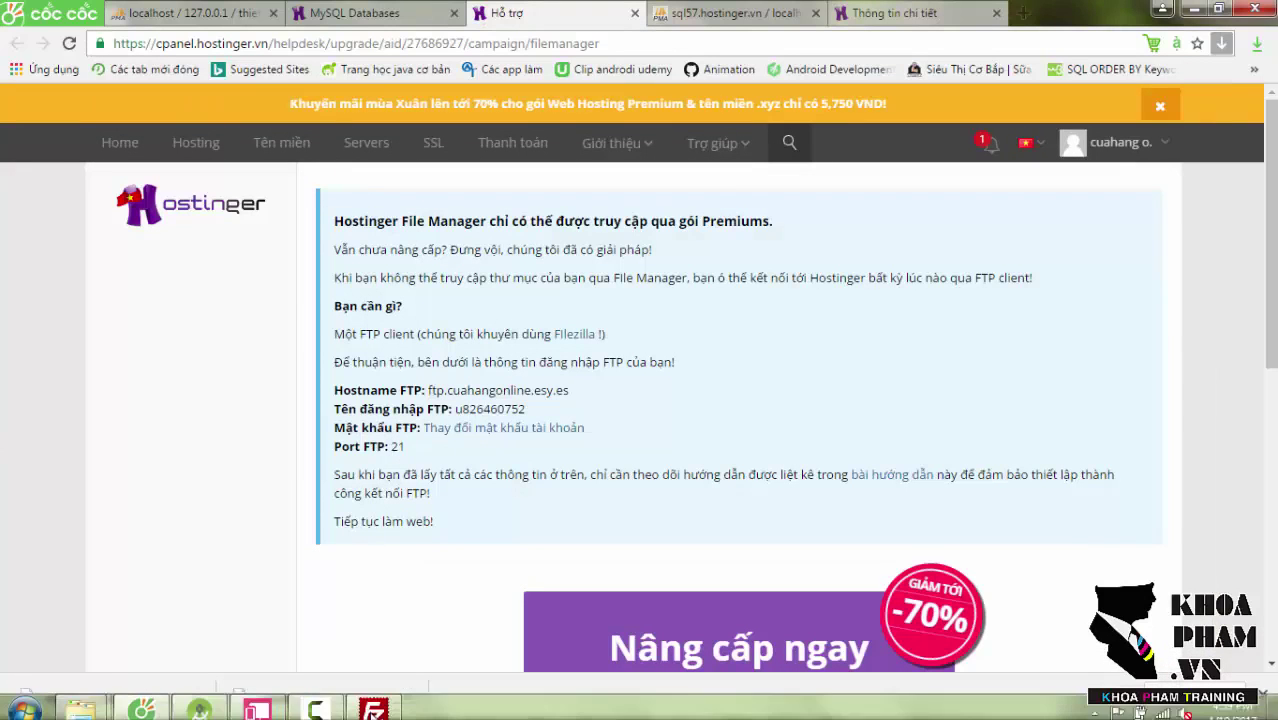
{"action": "left_click", "coordinate": [369, 712]}
{"action": "type", "text": "21"}
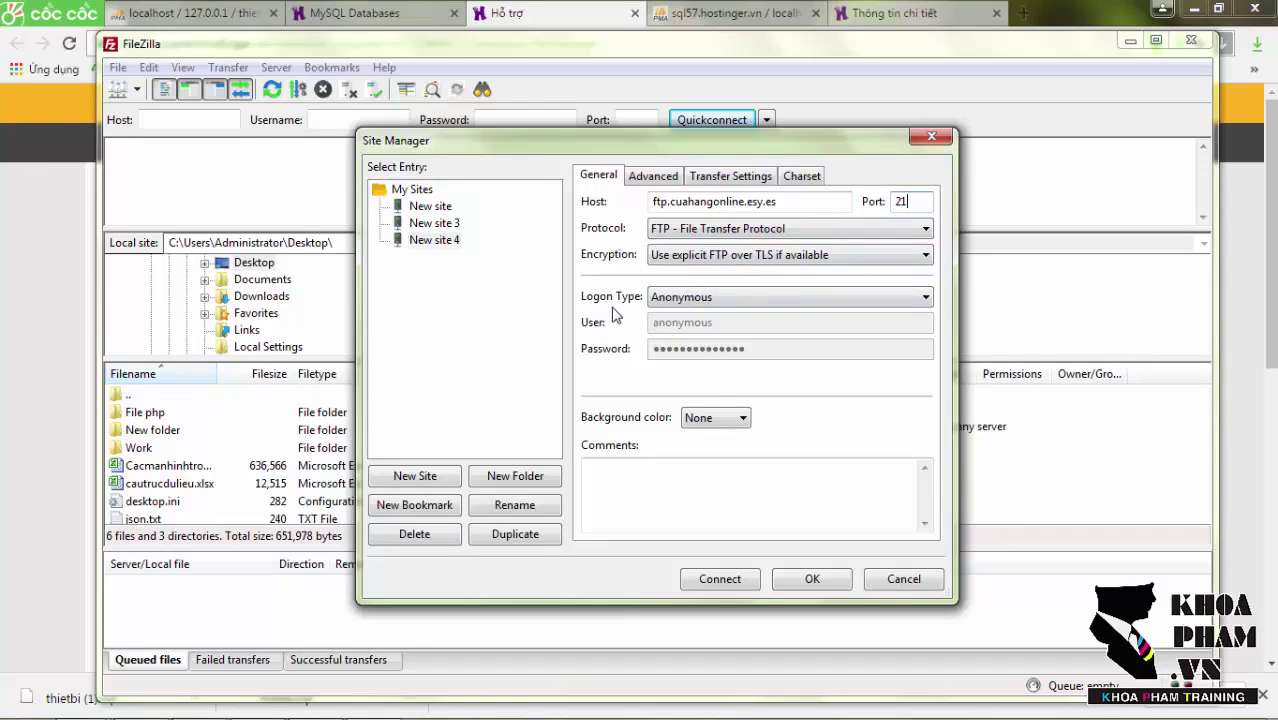
Choose Normal logon, paste the Hostinger FTP username, enter the account password, and connect.
{"action": "left_click", "coordinate": [657, 300]}
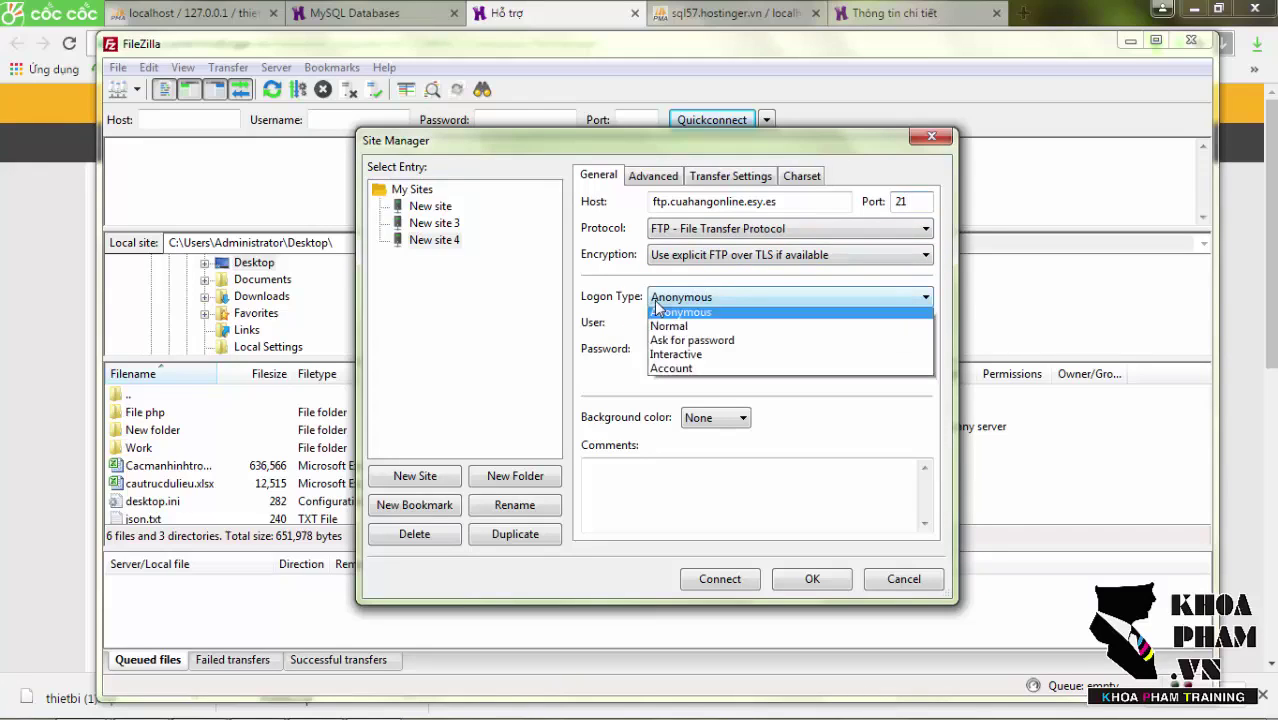
{"action": "left_click", "coordinate": [672, 327]}
{"action": "left_click_drag", "start_coordinate": [722, 322], "coordinate": [646, 325]}
{"action": "key", "text": "BackSpace"}
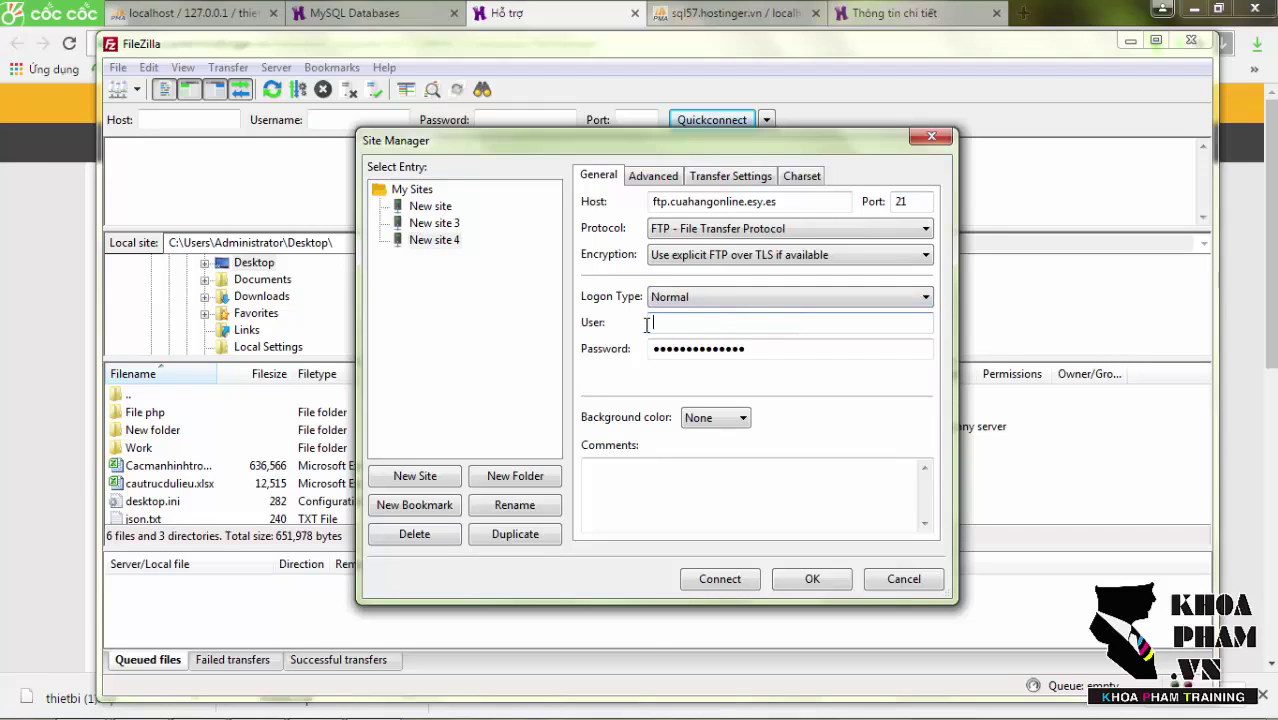
{"action": "key", "text": "alt+Tab"}
{"action": "left_click_drag", "start_coordinate": [524, 409], "coordinate": [455, 409]}
{"action": "key", "text": "ctrl+c"}
{"action": "key", "text": "alt+Tab"}
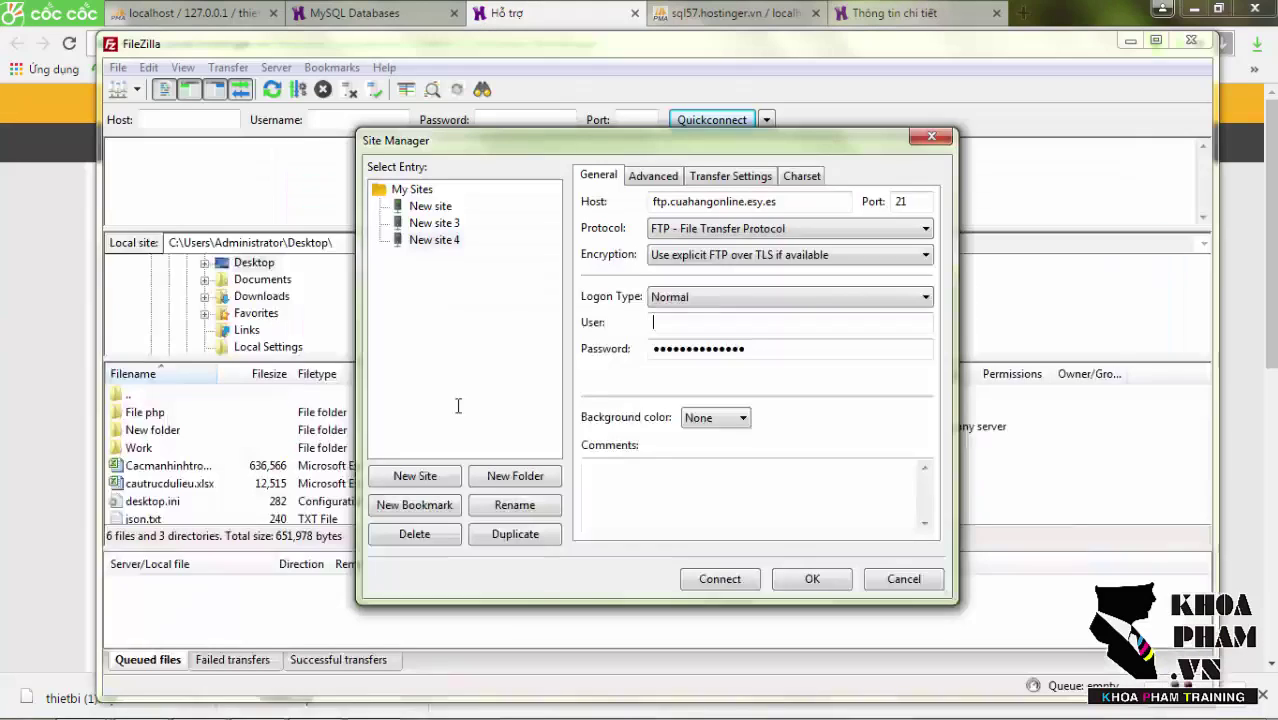
{"action": "key", "text": "ctrl+v"}
{"action": "key", "text": "Tab"}
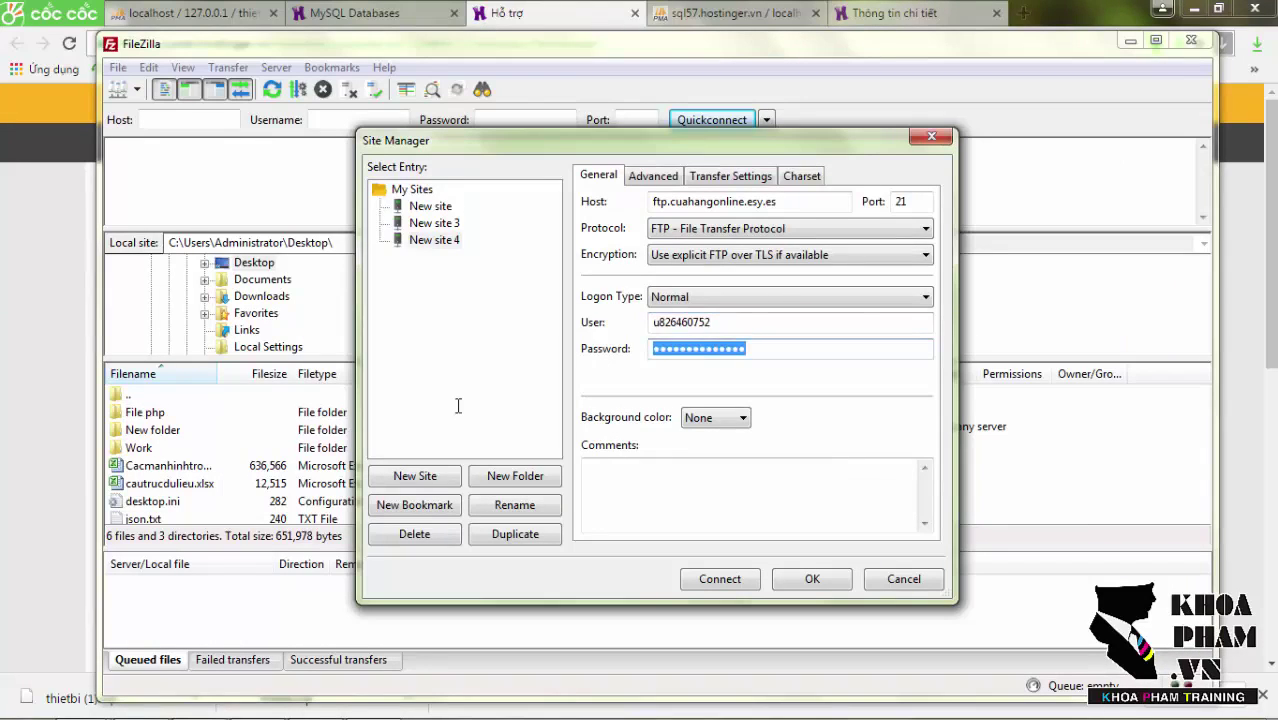
{"action": "type", "text": "a••"}
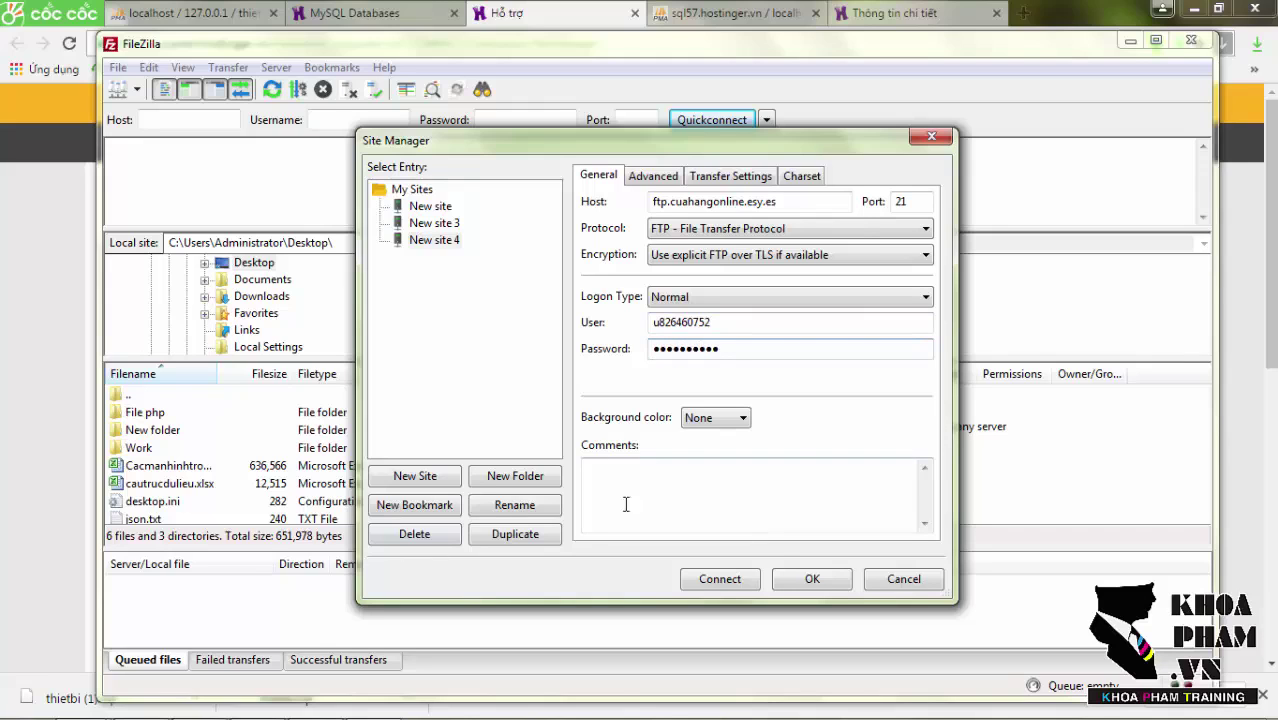
{"action": "left_click", "coordinate": [738, 579]}
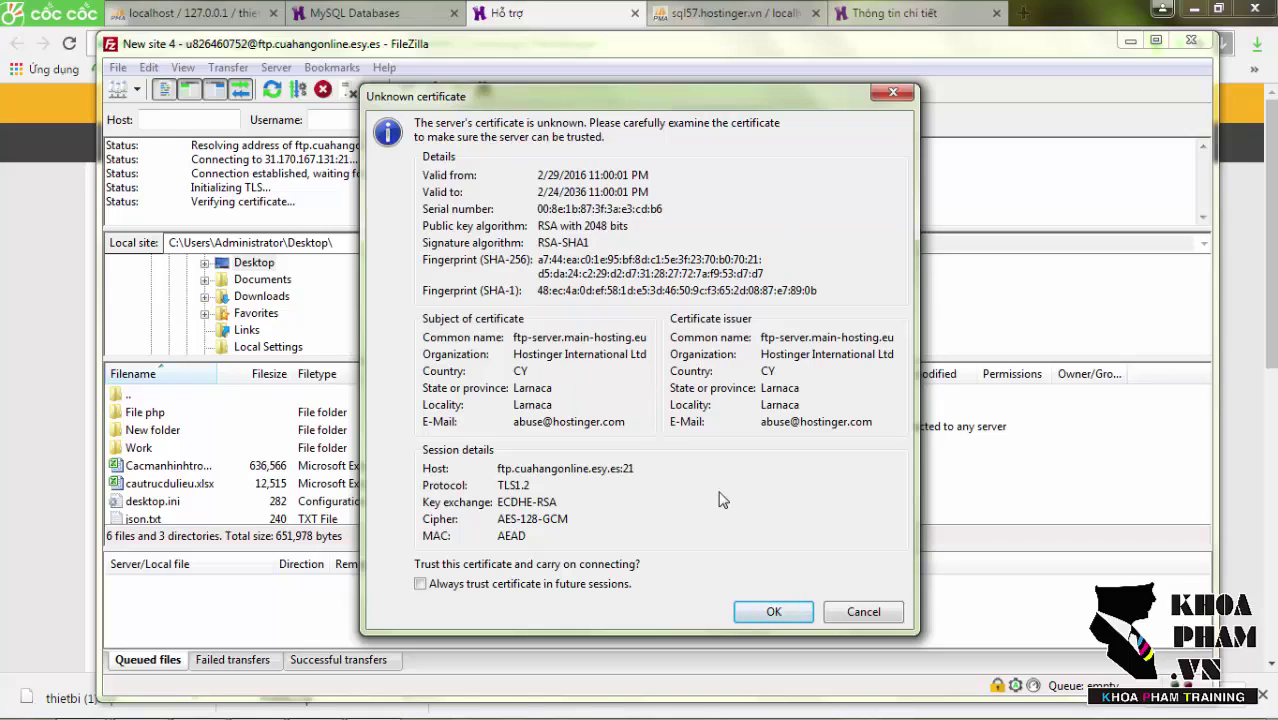
Trust the unknown TLS certificate, then delete .htaccess and default.php from /public_html.
{"action": "left_click", "coordinate": [788, 616]}
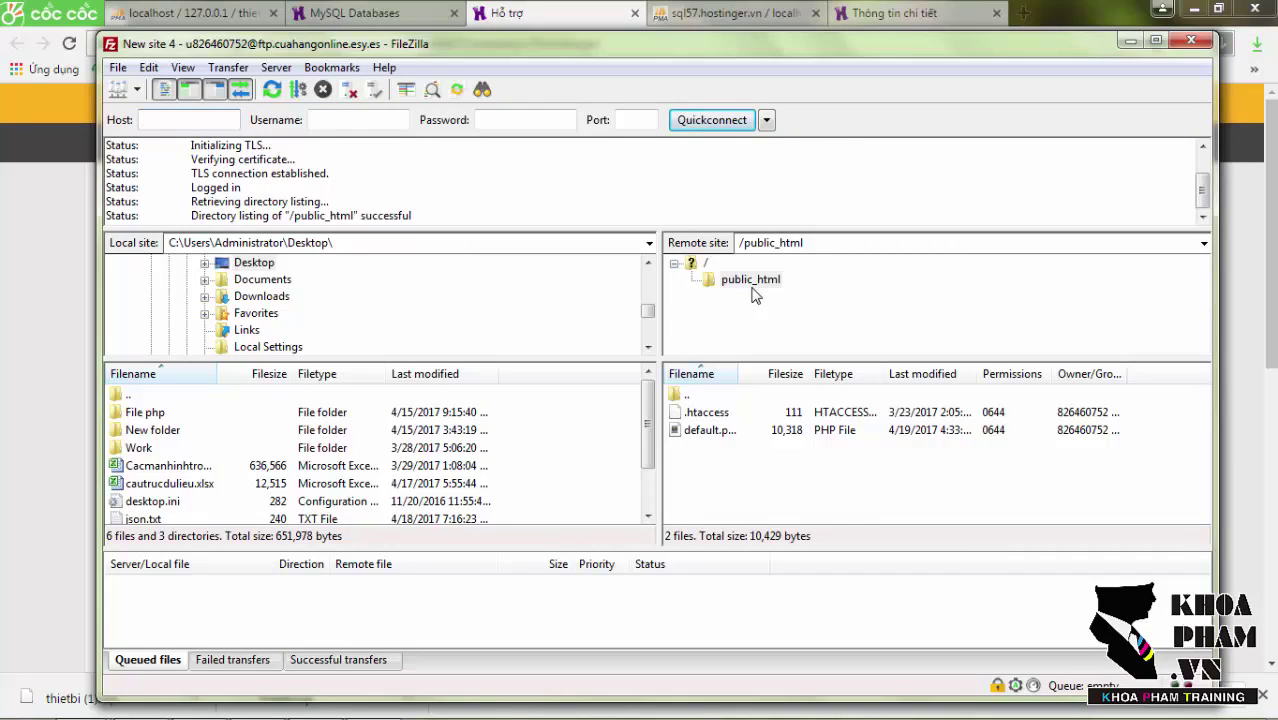
{"action": "left_click_drag", "start_coordinate": [813, 456], "coordinate": [787, 420]}
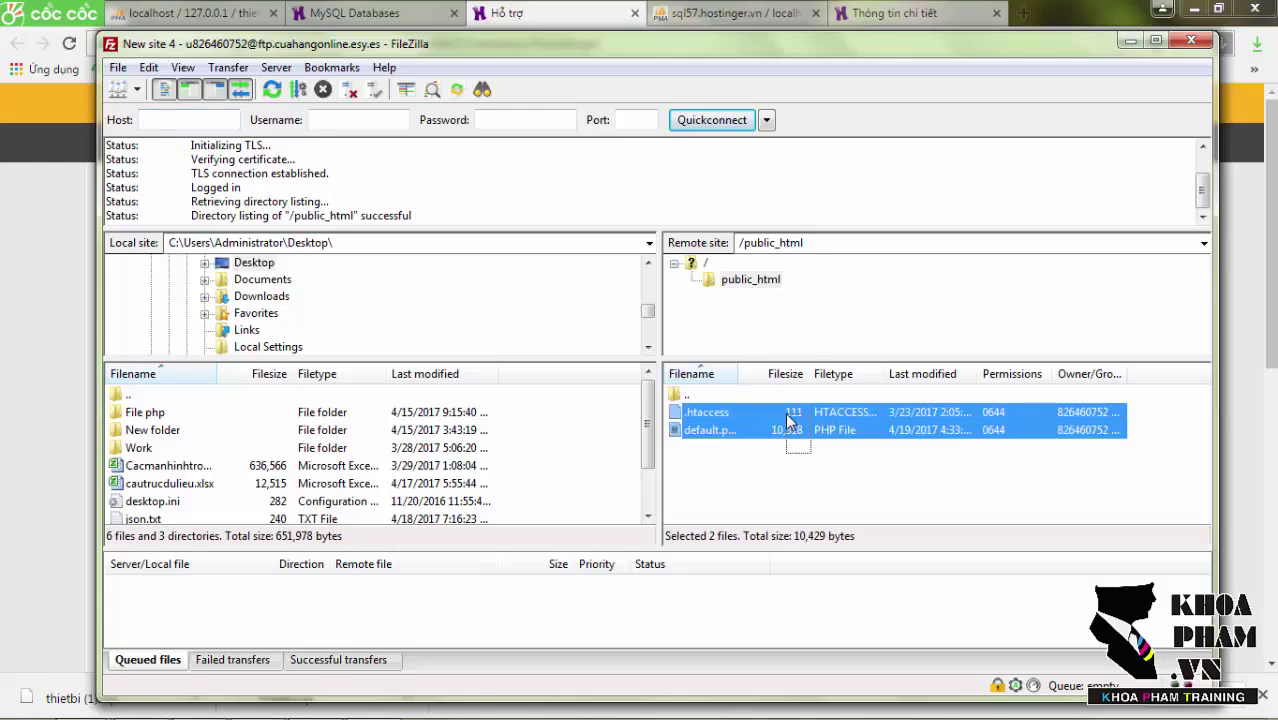
{"action": "key", "text": "Delete"}
{"action": "key", "text": "Return"}
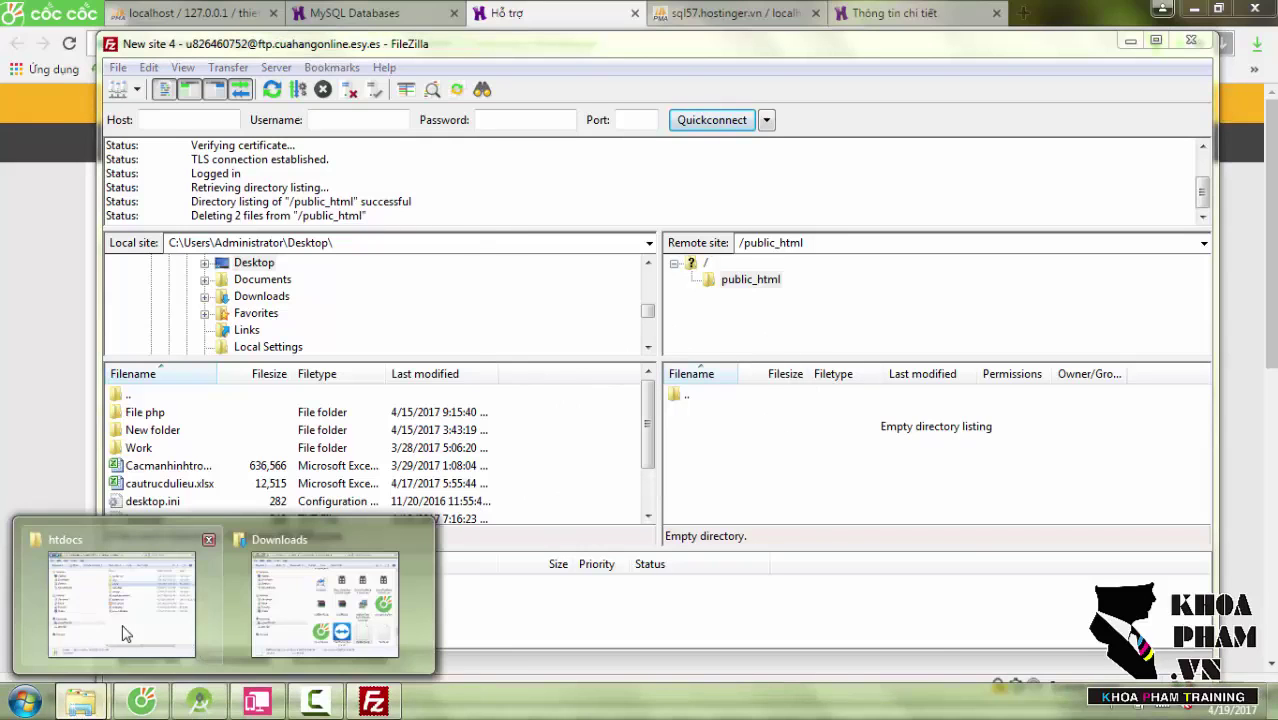
Drag the server folder from C:\xampp\htdocs into the remote /public_html and let all 6 transfers finish.
{"action": "left_click", "coordinate": [122, 624]}
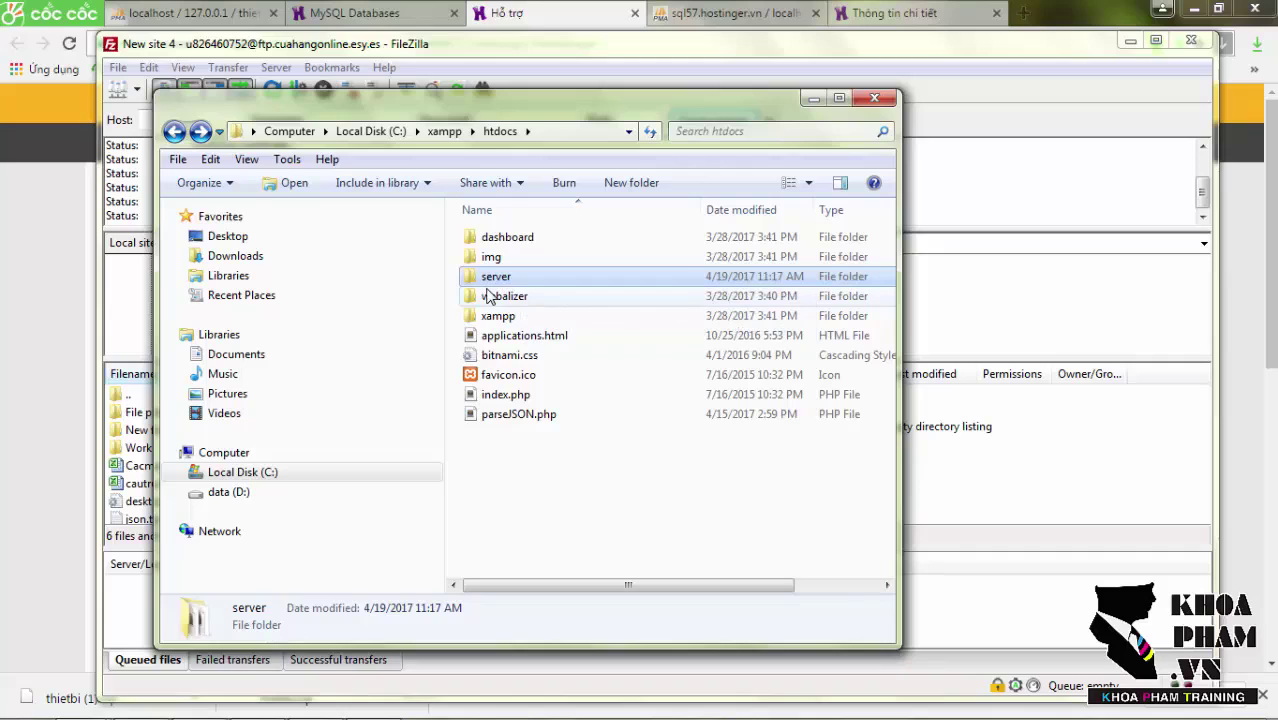
{"action": "left_click_drag", "start_coordinate": [718, 279], "coordinate": [1062, 445]}
{"action": "left_click", "coordinate": [813, 98]}
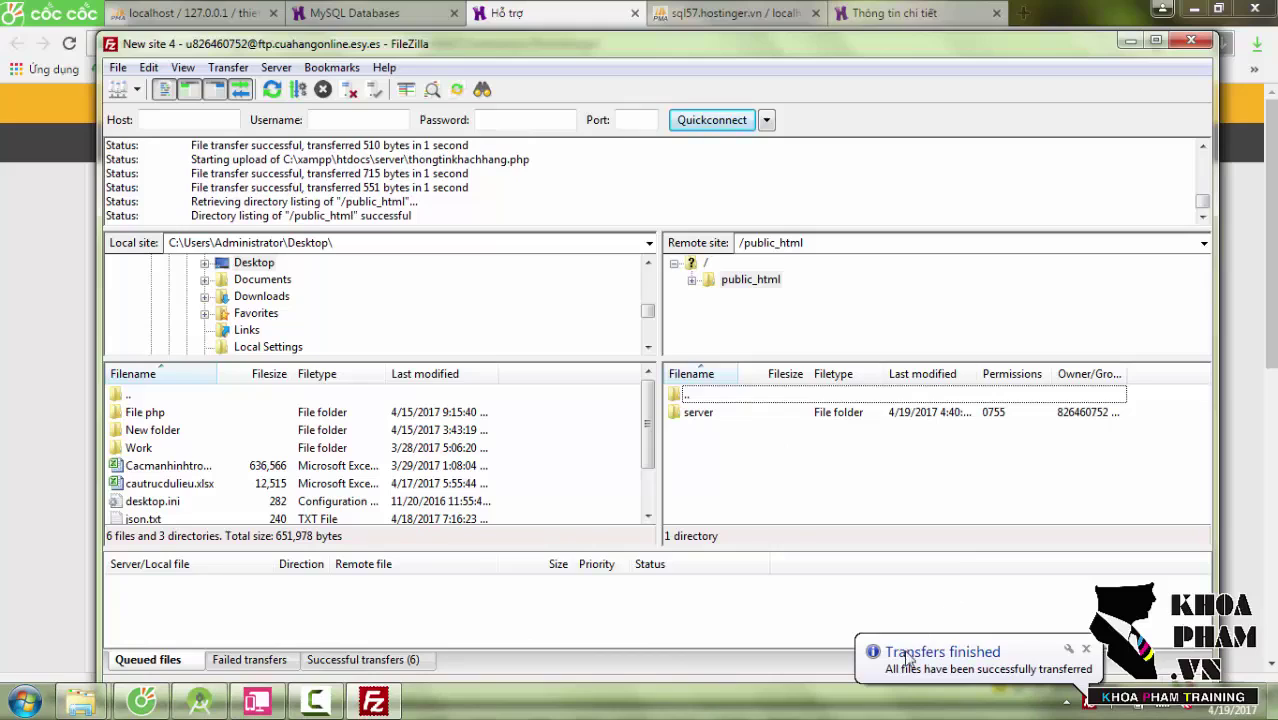
Open the remote server/connect.php in a maximized Sublime Text, then return to Hostinger's FTP details page.
{"action": "double_click", "coordinate": [816, 416]}
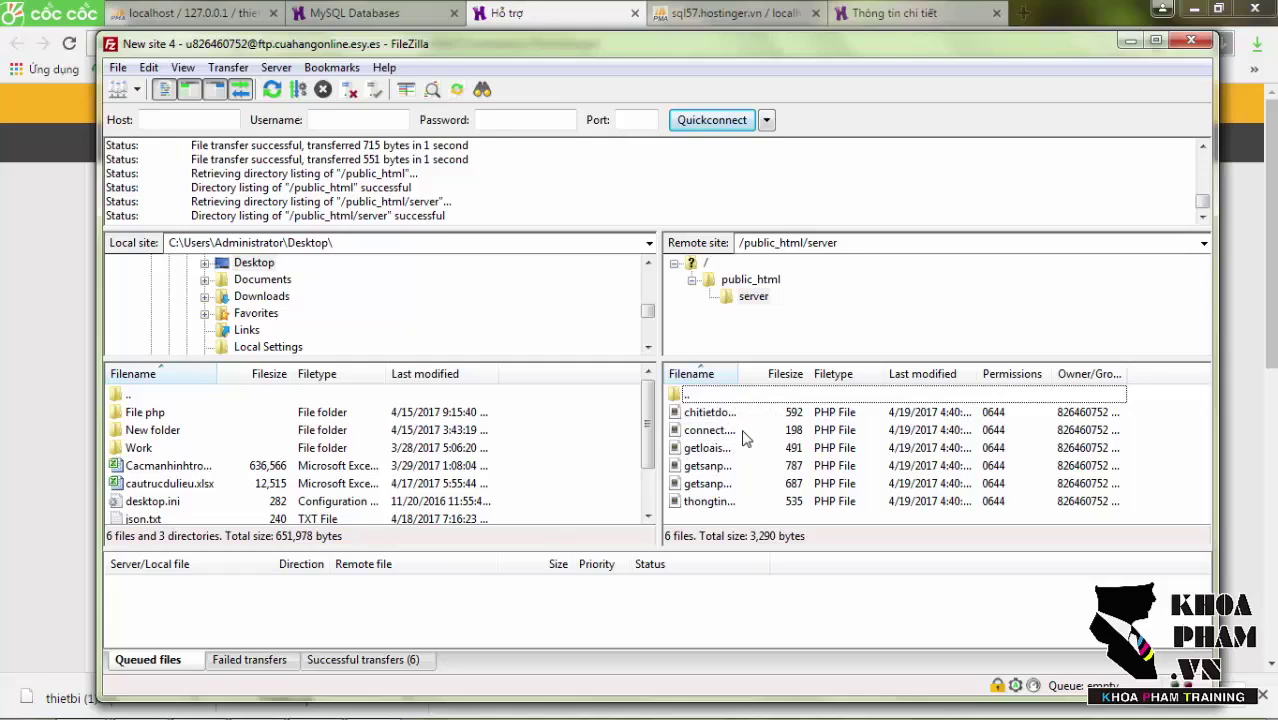
{"action": "left_click", "coordinate": [744, 430]}
{"action": "right_click", "coordinate": [744, 438]}
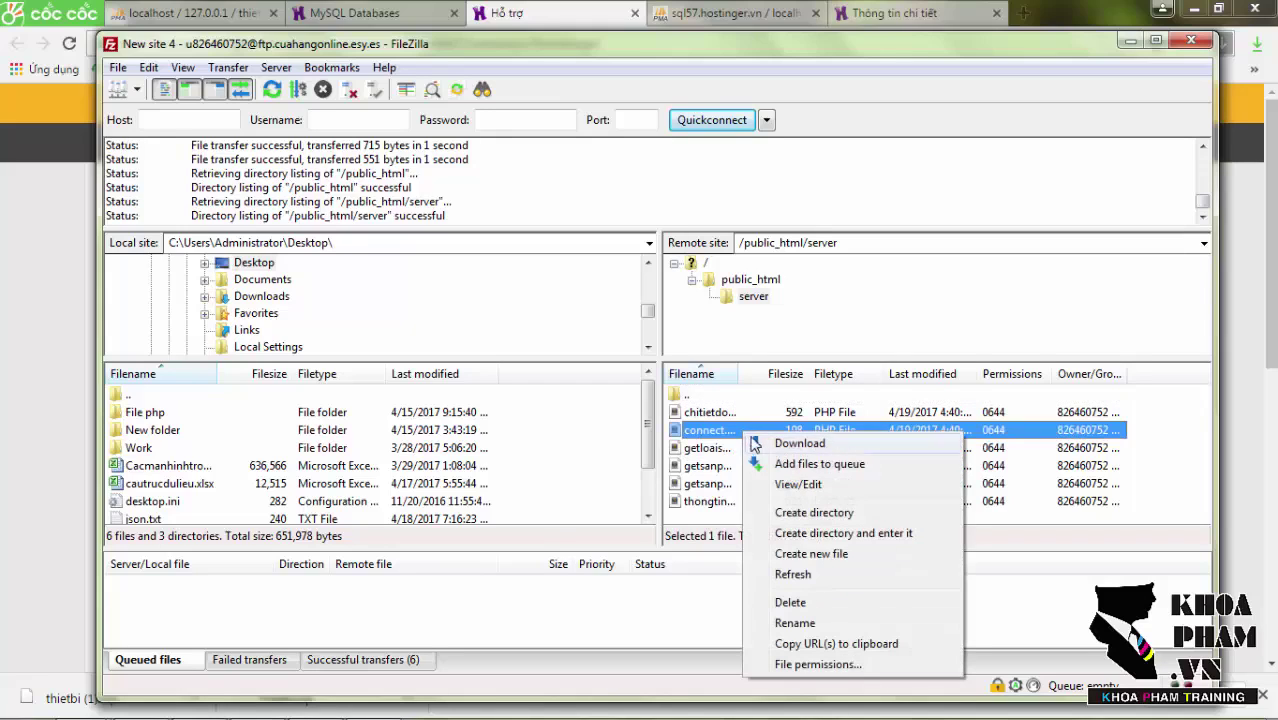
{"action": "left_click", "coordinate": [788, 484]}
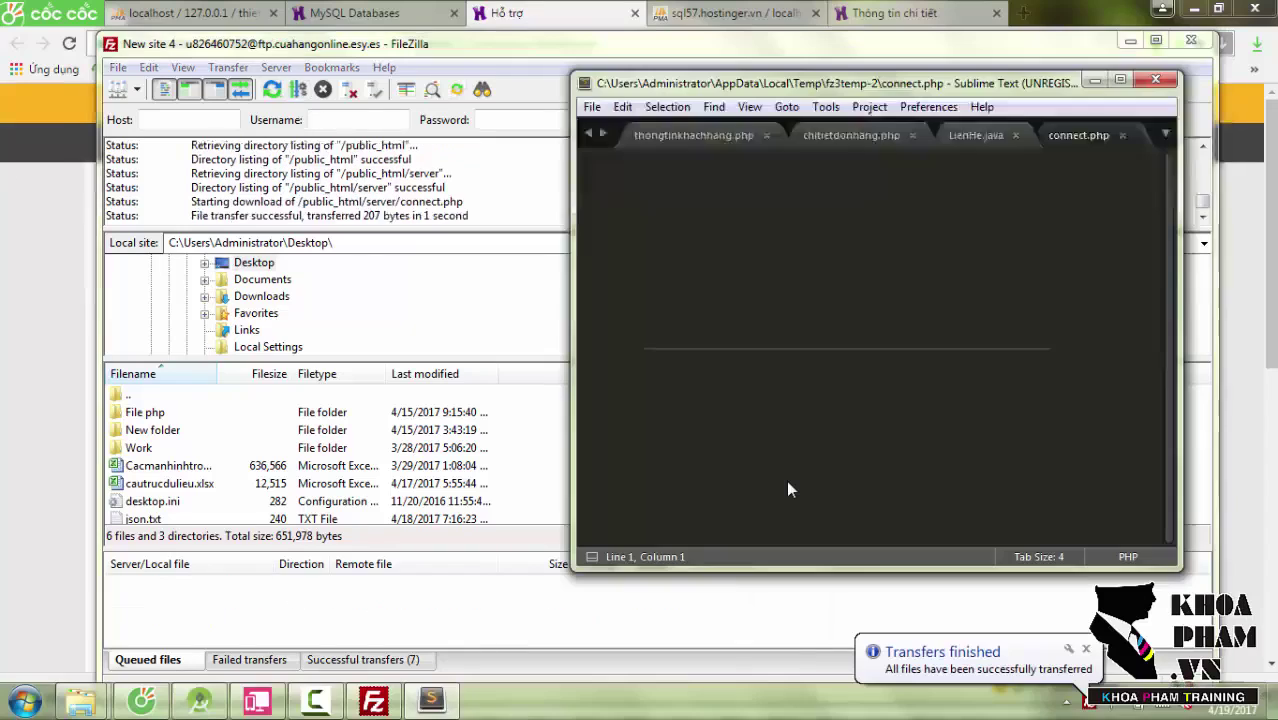
{"action": "left_click", "coordinate": [1120, 79]}
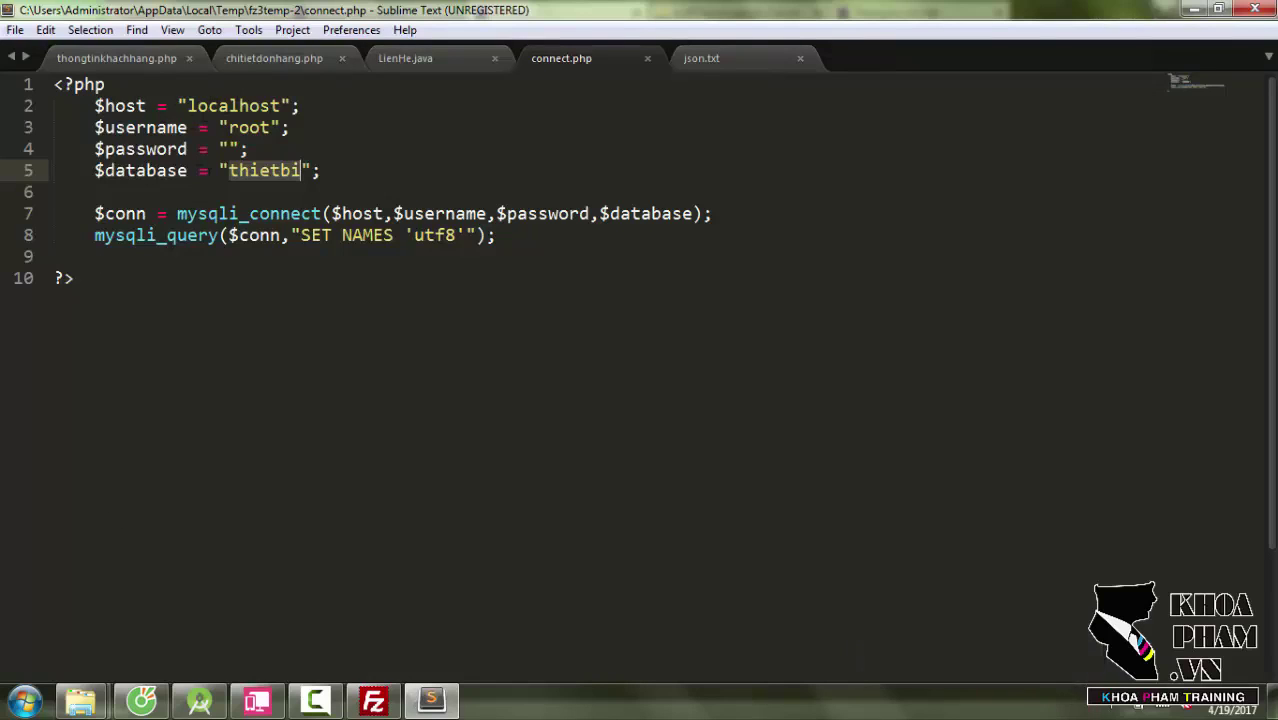
{"action": "left_click", "coordinate": [138, 703]}
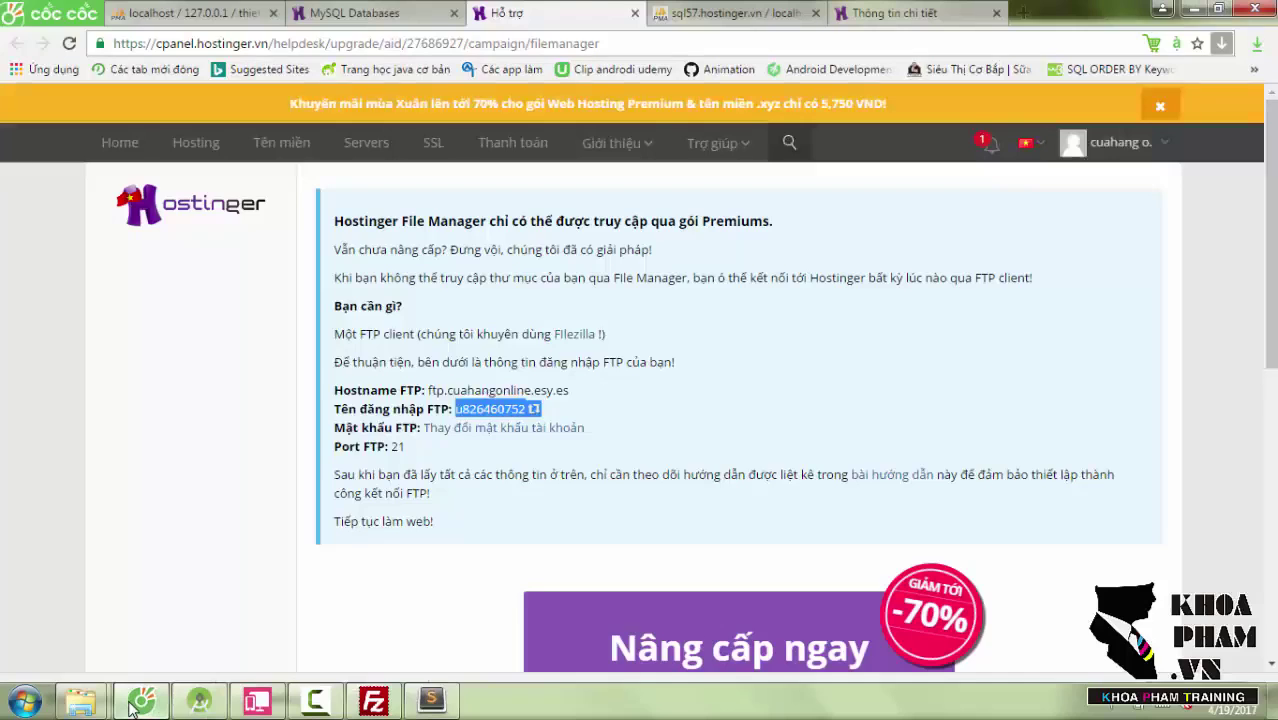
Replace localhost in connect.php with the Hostinger MySQL host mysql.hostinger.vn.
{"action": "left_click", "coordinate": [360, 20]}
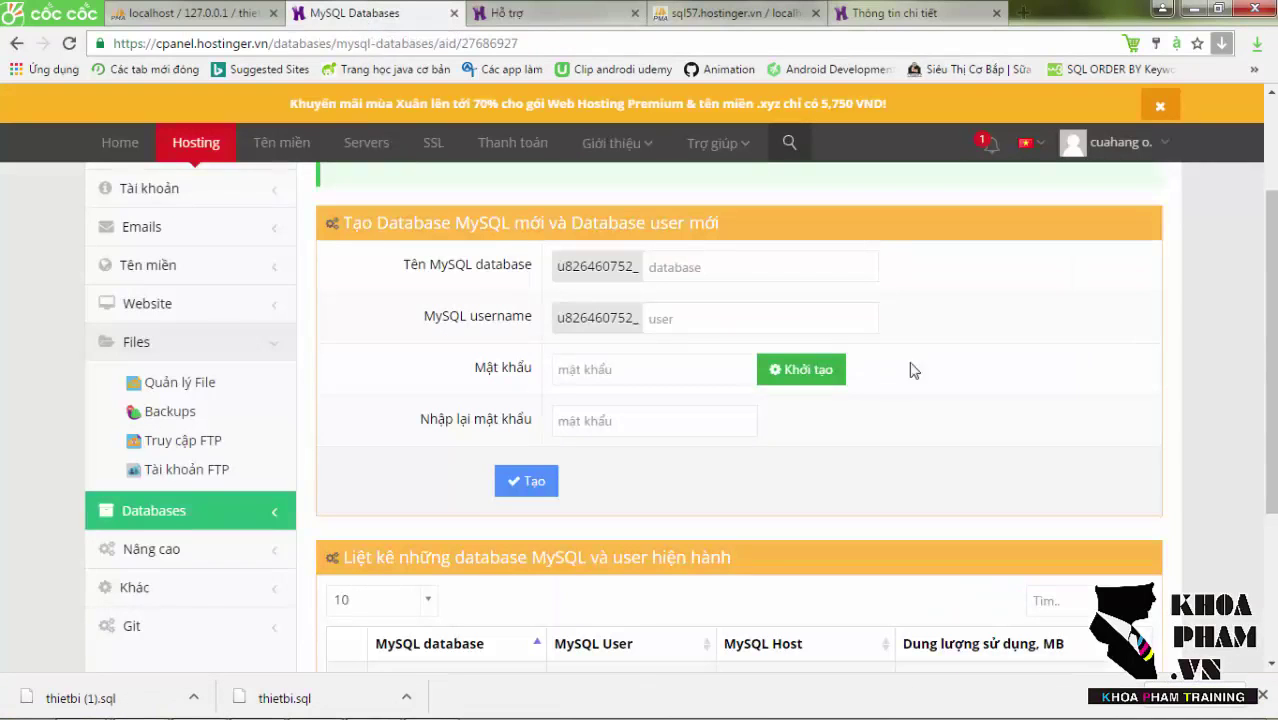
{"action": "scroll", "coordinate": [884, 370], "scroll_direction": "down", "scroll_amount": 2}
{"action": "scroll", "coordinate": [1004, 414], "scroll_direction": "down", "scroll_amount": 2}
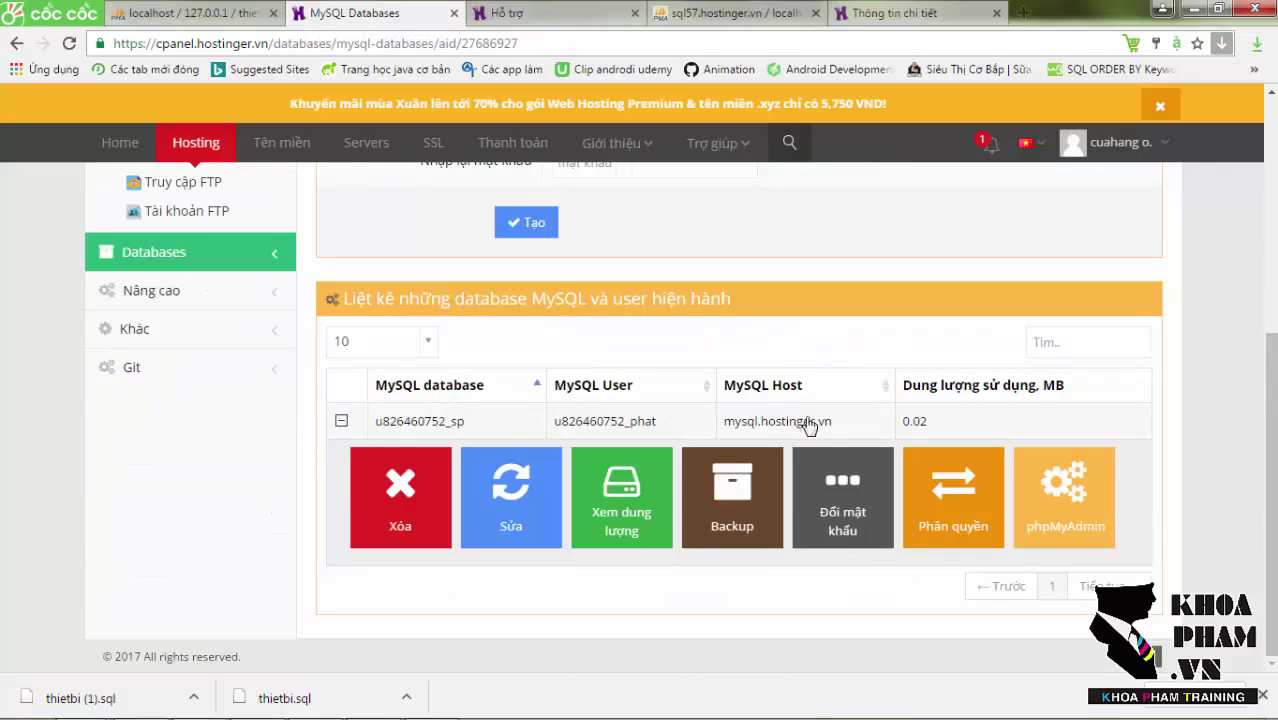
{"action": "left_click_drag", "start_coordinate": [835, 430], "coordinate": [725, 428]}
{"action": "key", "text": "ctrl+c"}
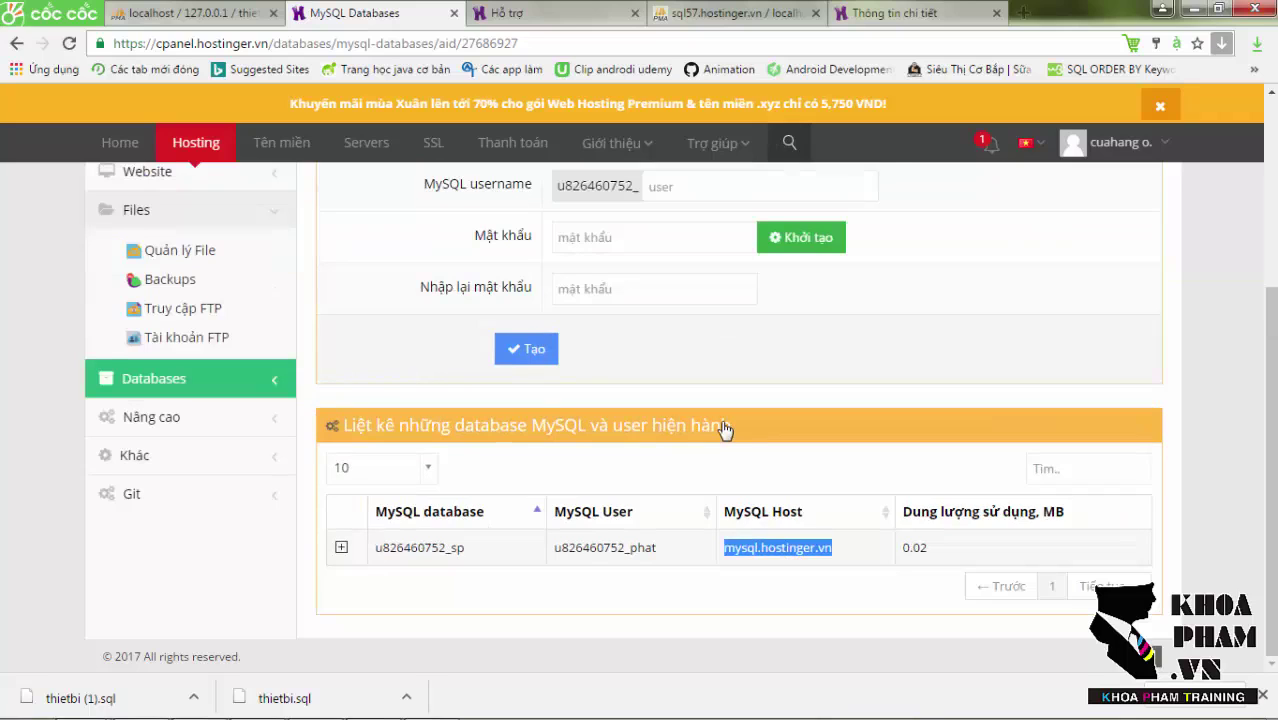
{"action": "left_click", "coordinate": [430, 700]}
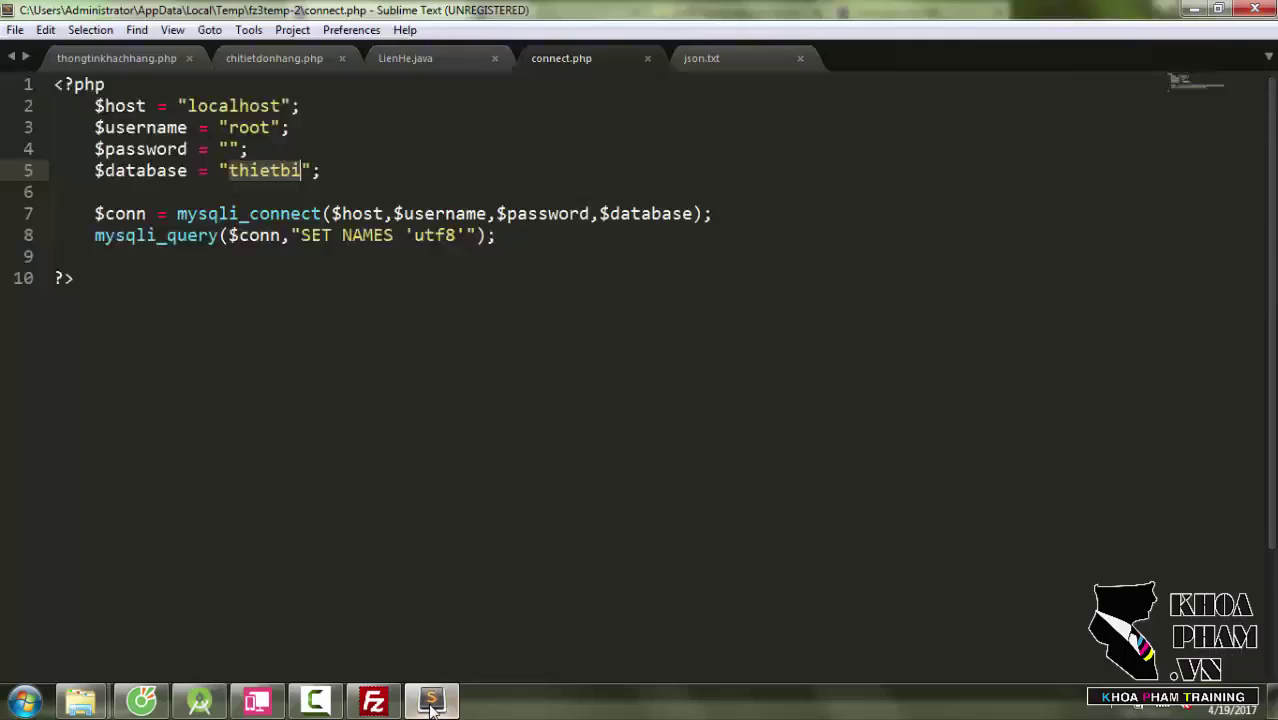
{"action": "double_click", "coordinate": [236, 105]}
{"action": "key", "text": "ctrl+v"}
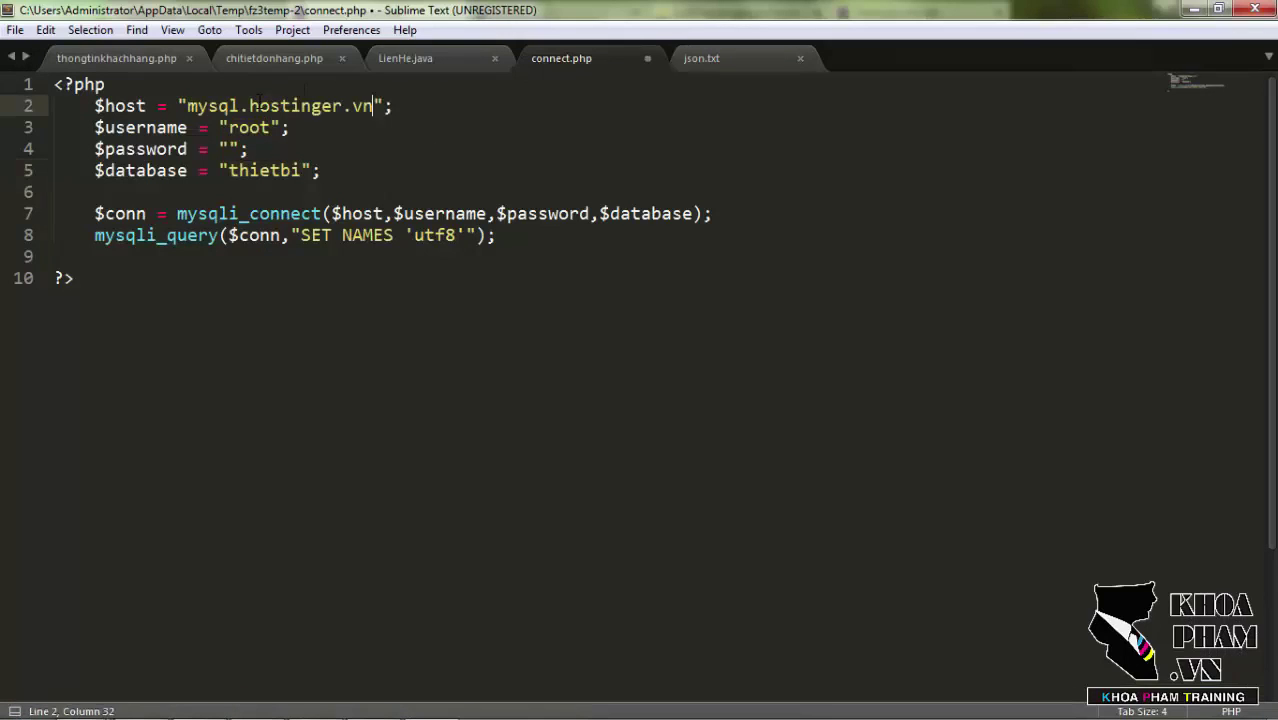
Replace root with the hosted MySQL username and fill in the database password.
{"action": "key", "text": "alt+Tab"}
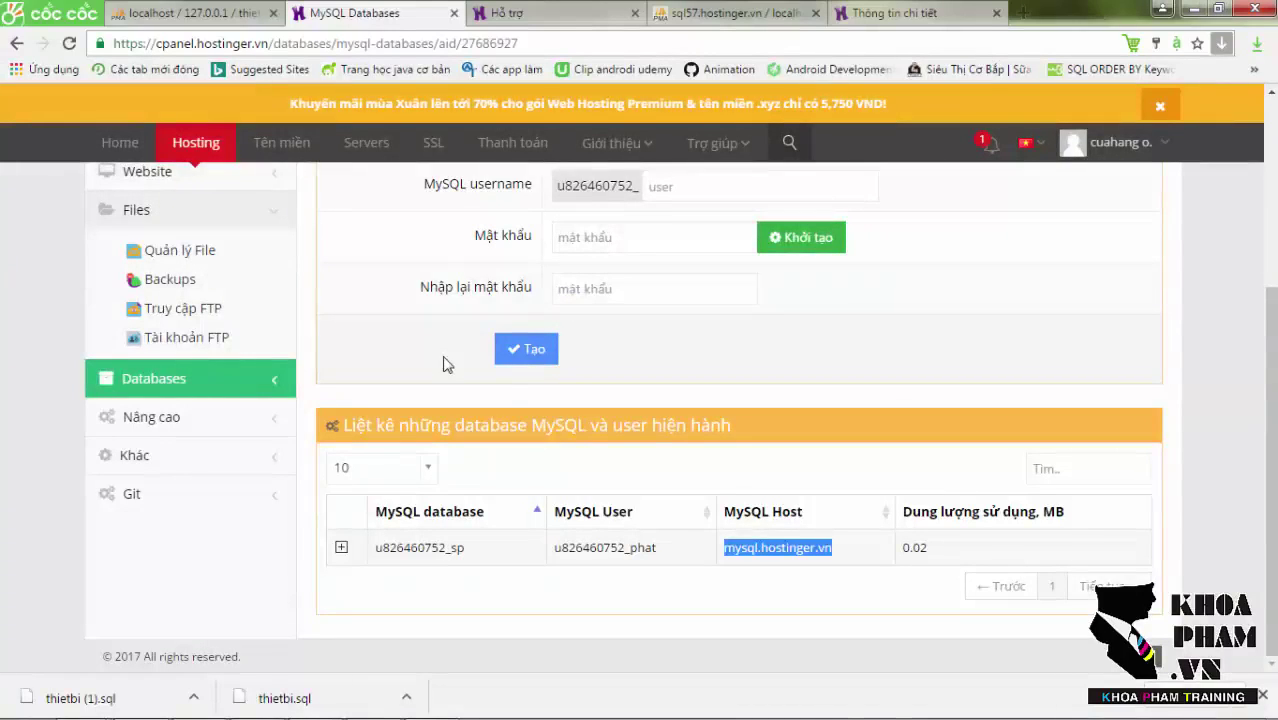
{"action": "left_click_drag", "start_coordinate": [659, 550], "coordinate": [555, 555]}
{"action": "key", "text": "ctrl+c"}
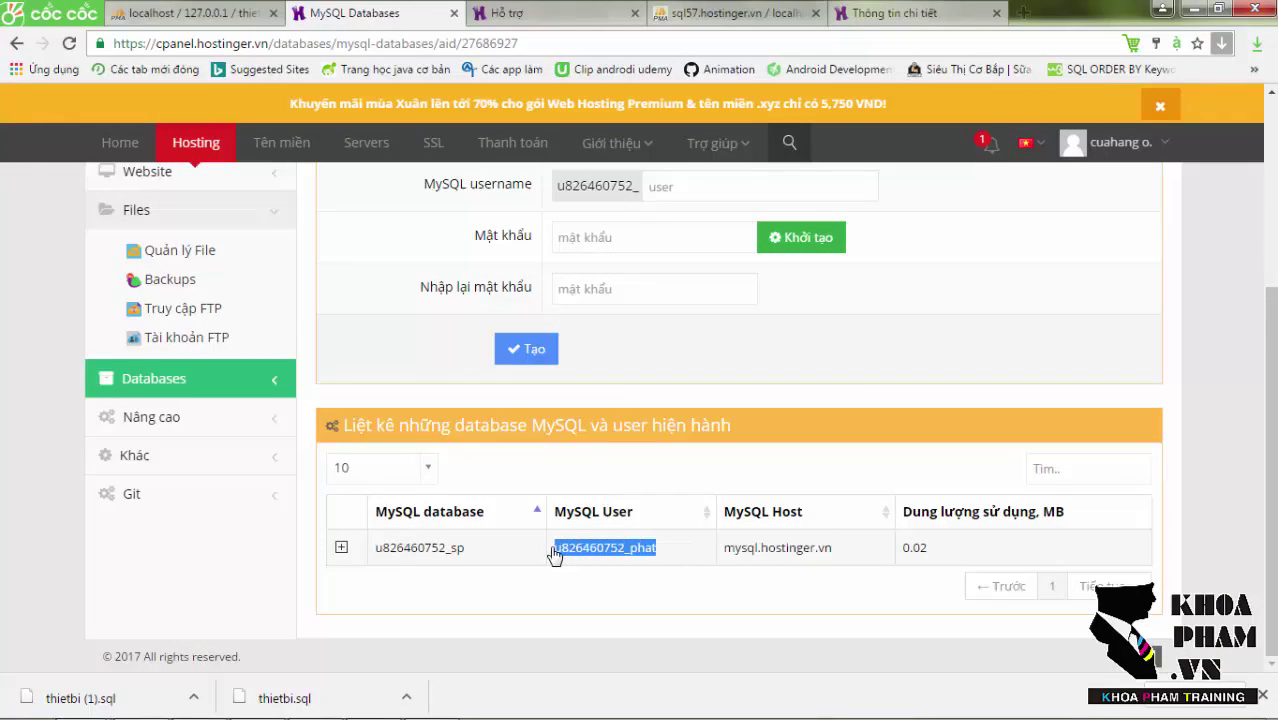
{"action": "key", "text": "alt+Tab"}
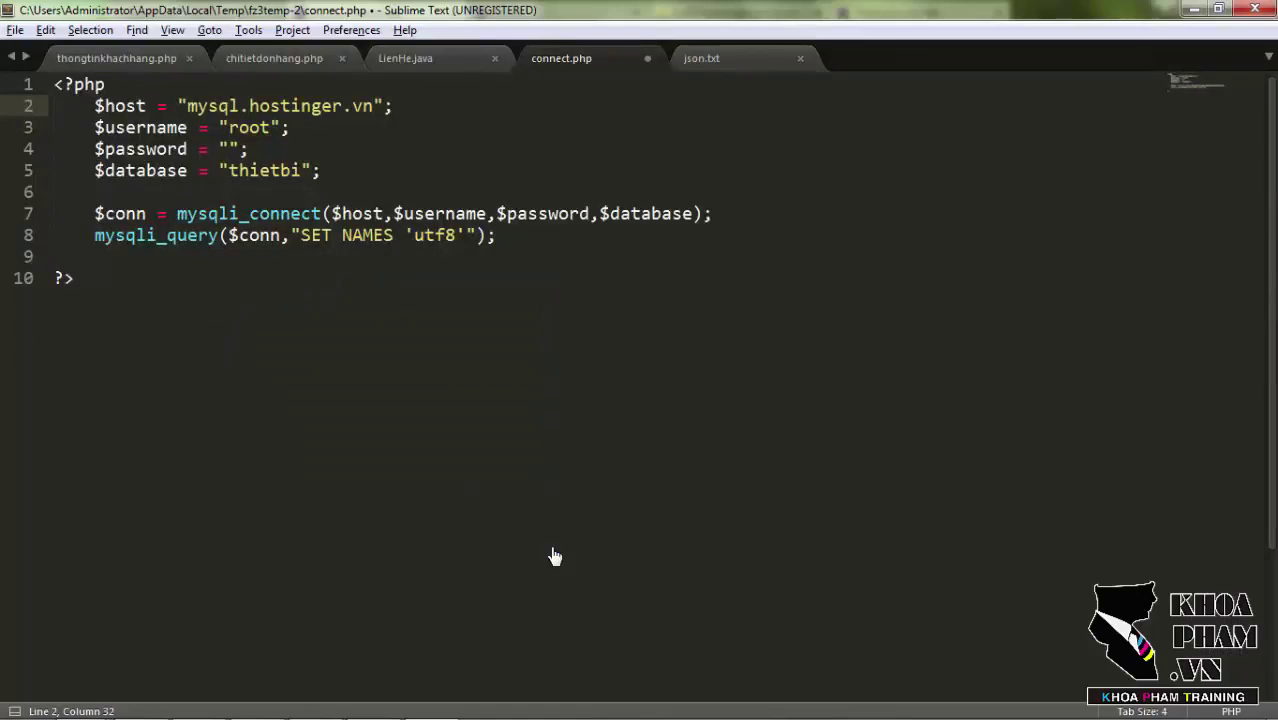
{"action": "double_click", "coordinate": [250, 127]}
{"action": "key", "text": "ctrl+v"}
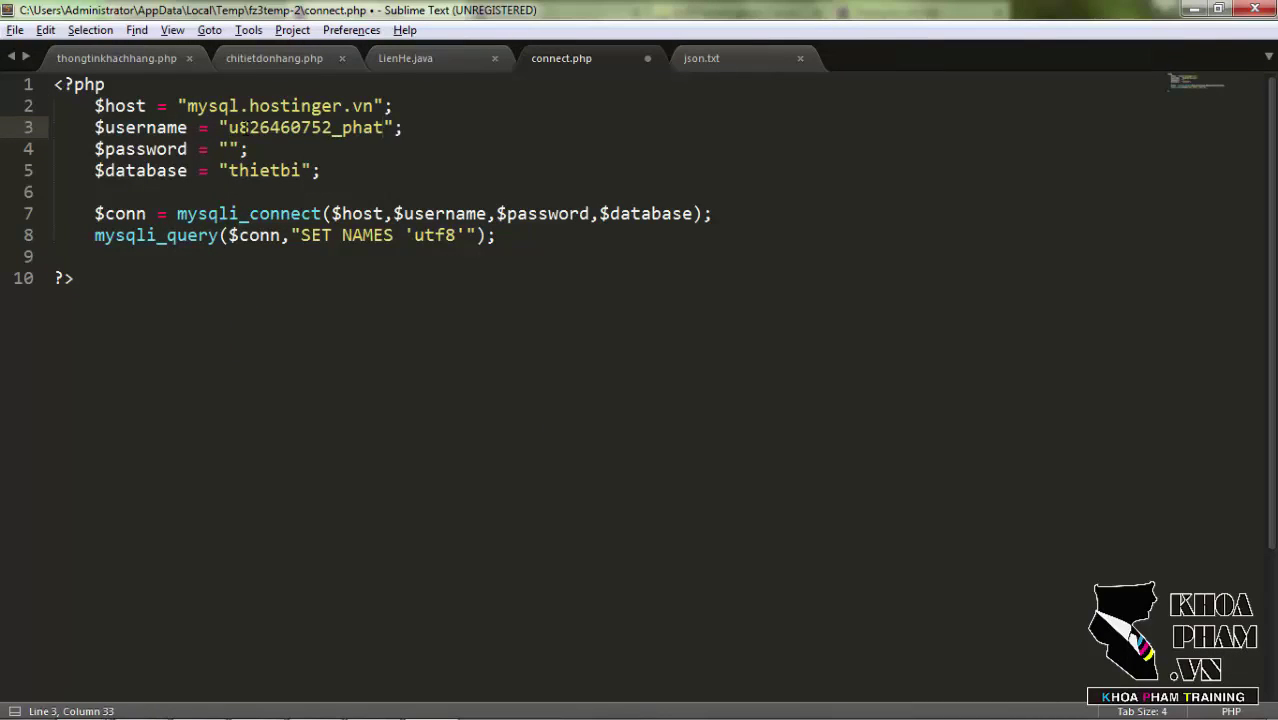
{"action": "key", "text": "Down"}
{"action": "key", "text": "Left"}
{"action": "type", "text": "123456789"}
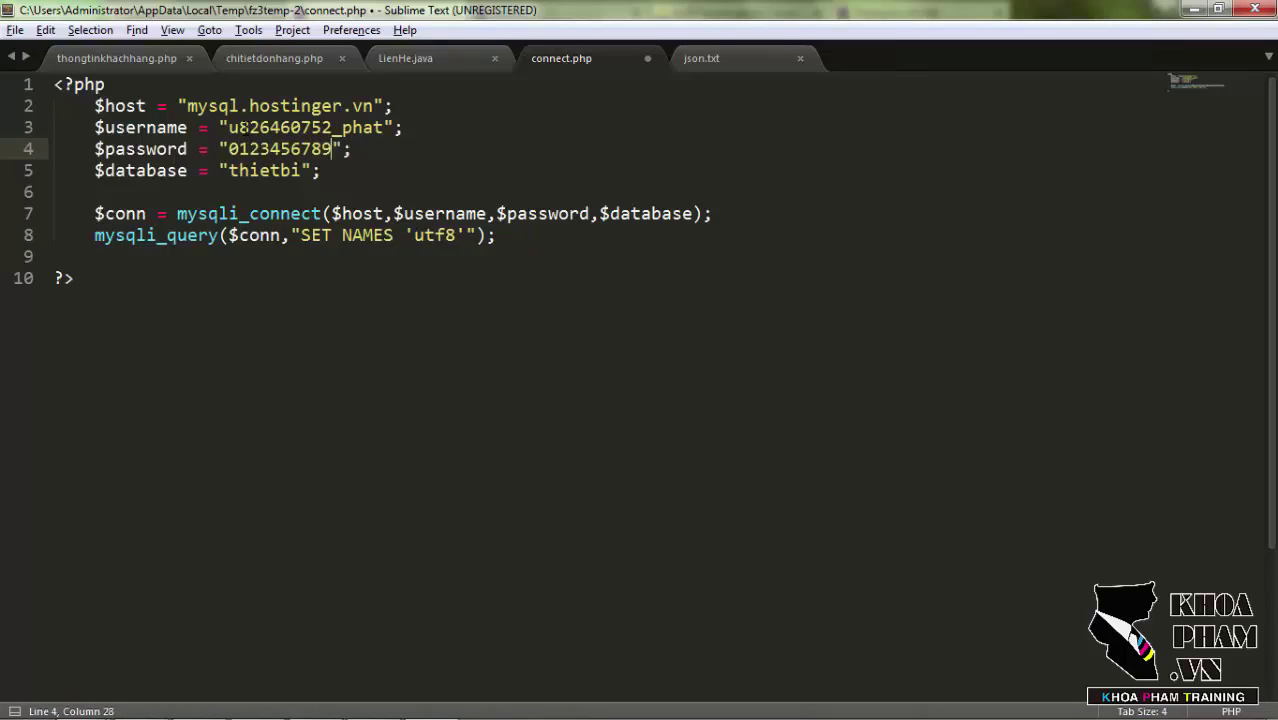
Replace thietbi with the hosted database name copied from Hostinger and save connect.php.
{"action": "key", "text": "alt+Tab"}
{"action": "left_click_drag", "start_coordinate": [465, 550], "coordinate": [379, 560]}
{"action": "key", "text": "ctrl+c"}
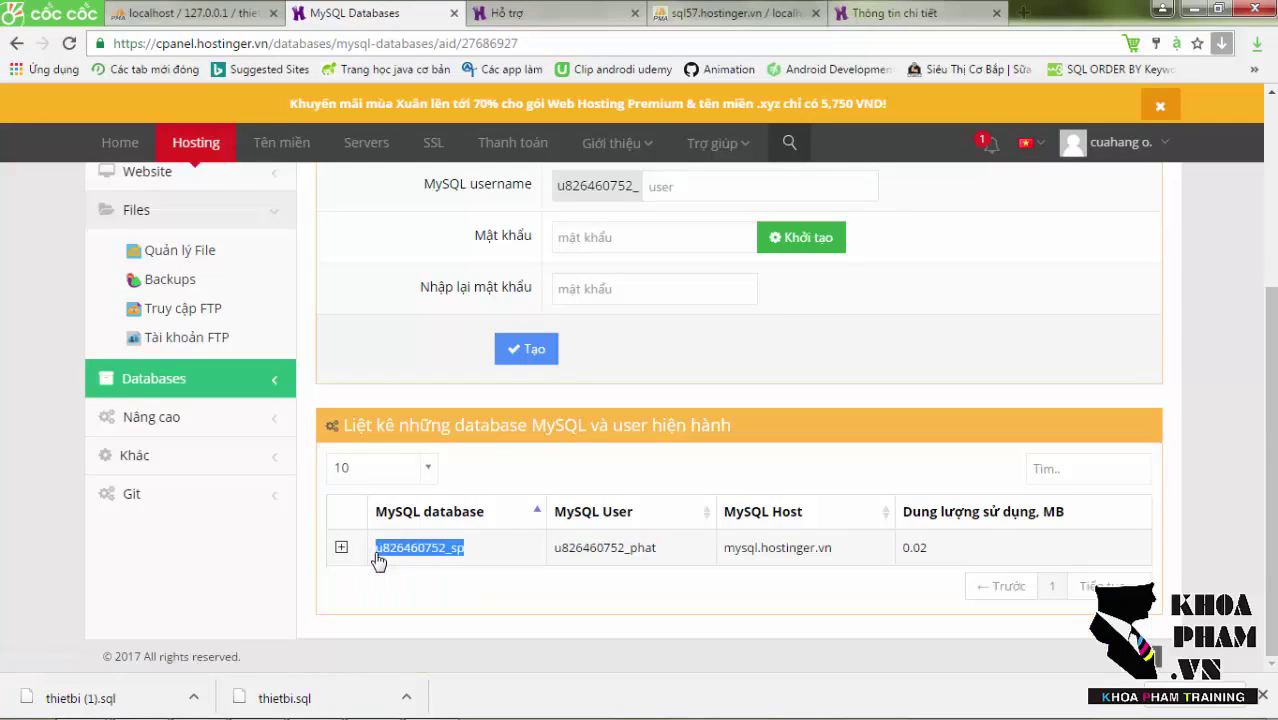
{"action": "key", "text": "alt+Tab"}
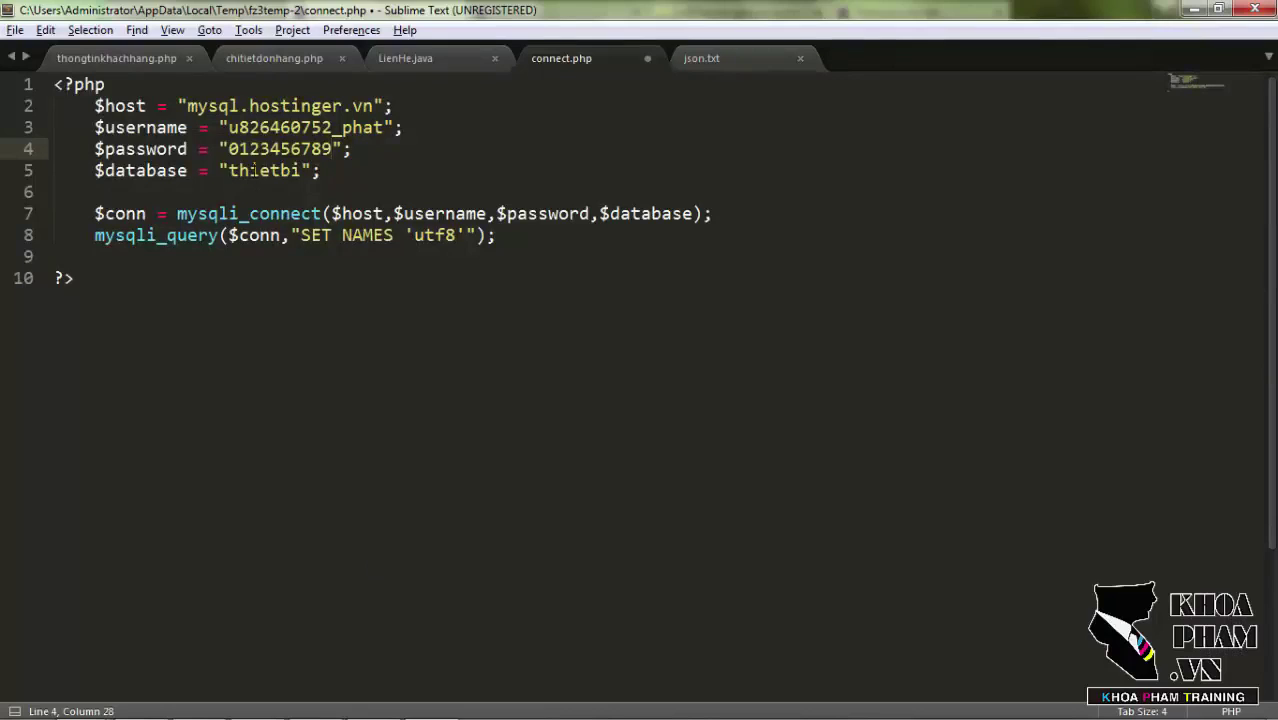
{"action": "double_click", "coordinate": [254, 170]}
{"action": "key", "text": "ctrl+v"}
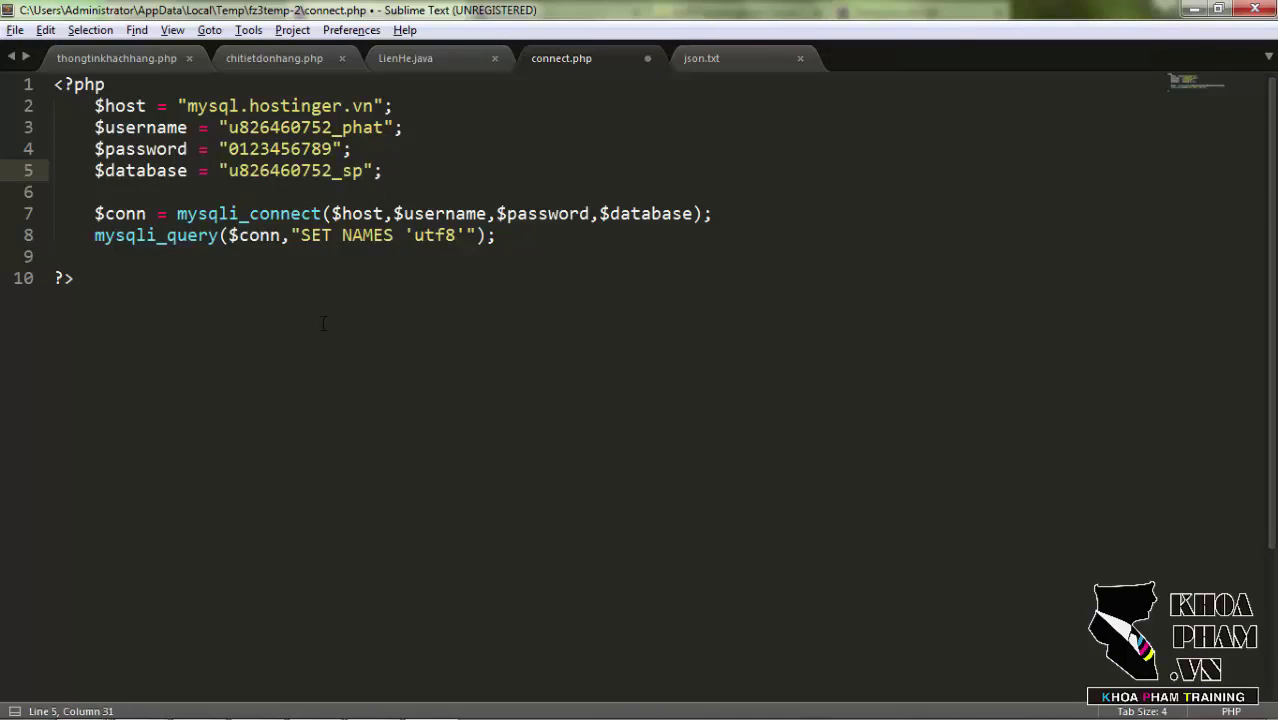
{"action": "key", "text": "ctrl+s"}
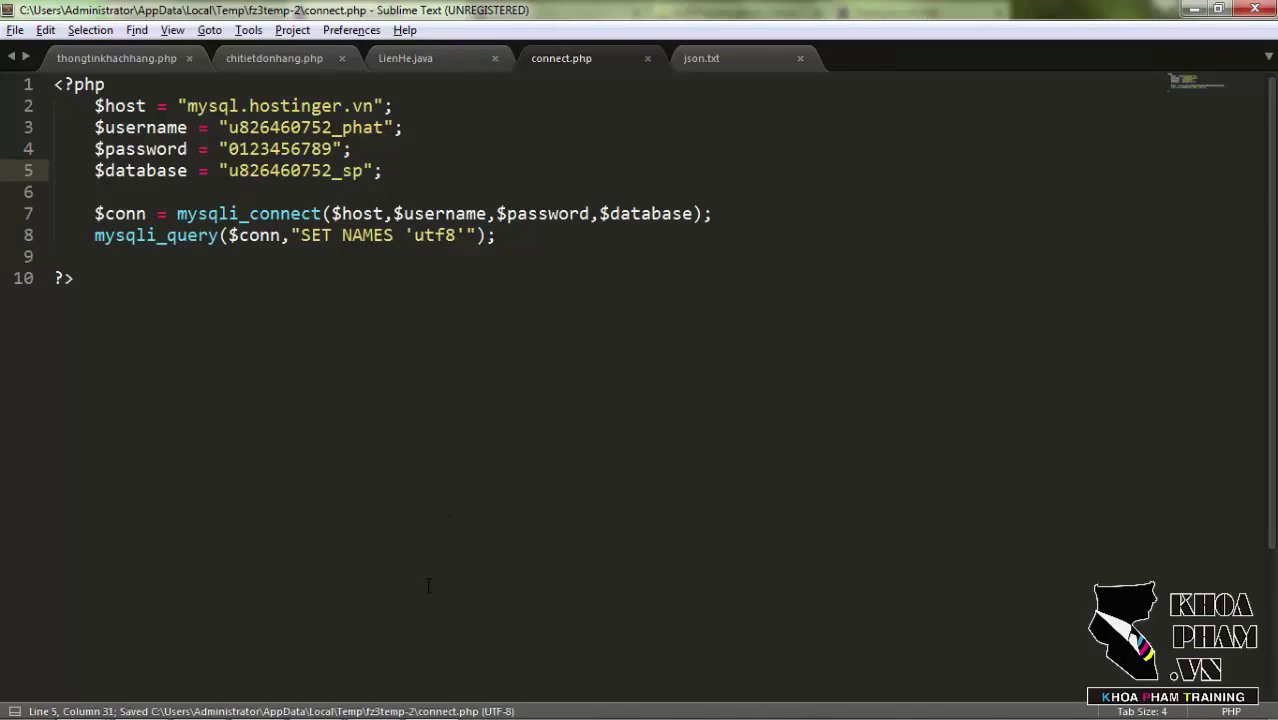
{"action": "left_click", "coordinate": [371, 710]}
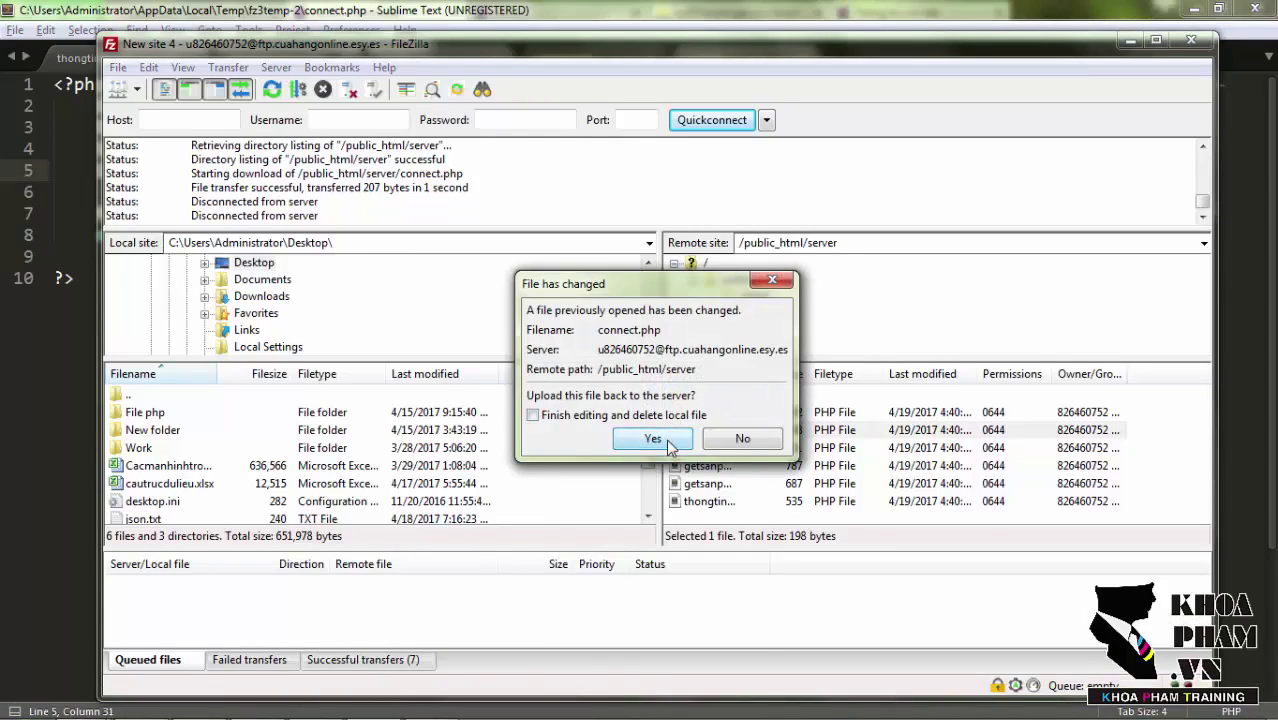
Re-upload the edited connect.php to /public_html/server, dismiss the transfers notice, and minimize FileZilla.
{"action": "left_click", "coordinate": [652, 439]}
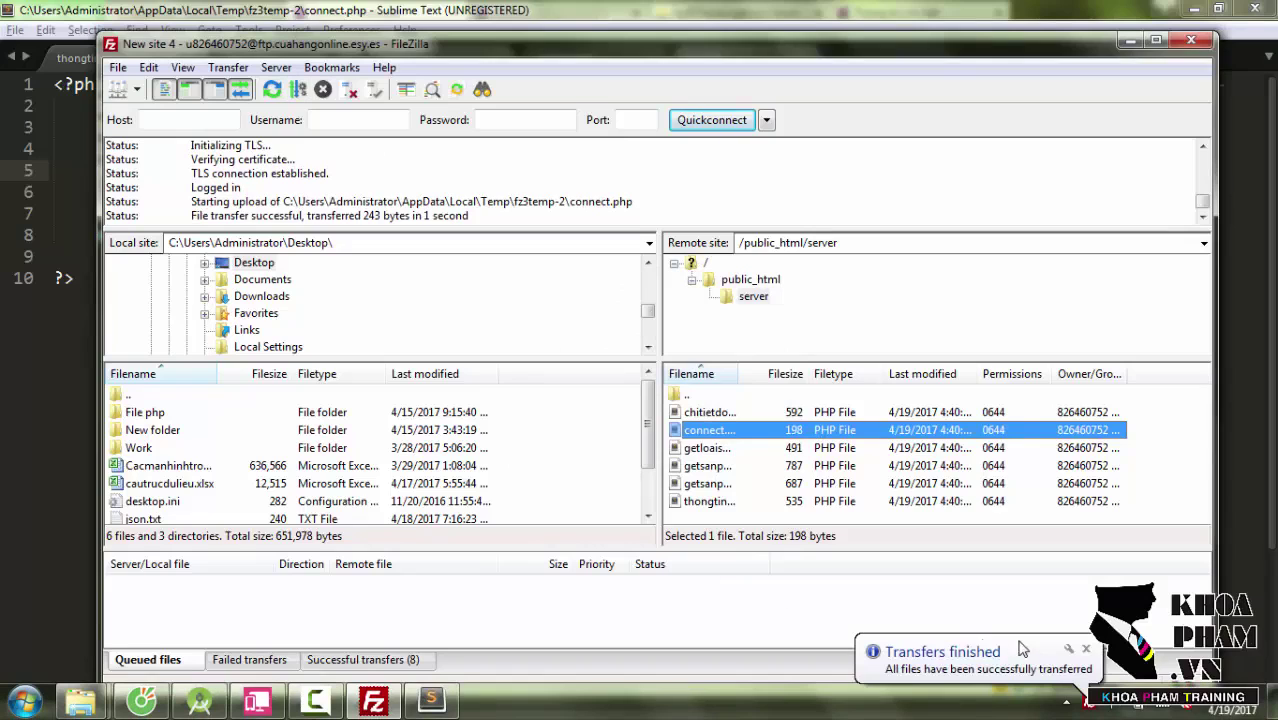
{"action": "left_click", "coordinate": [1086, 650]}
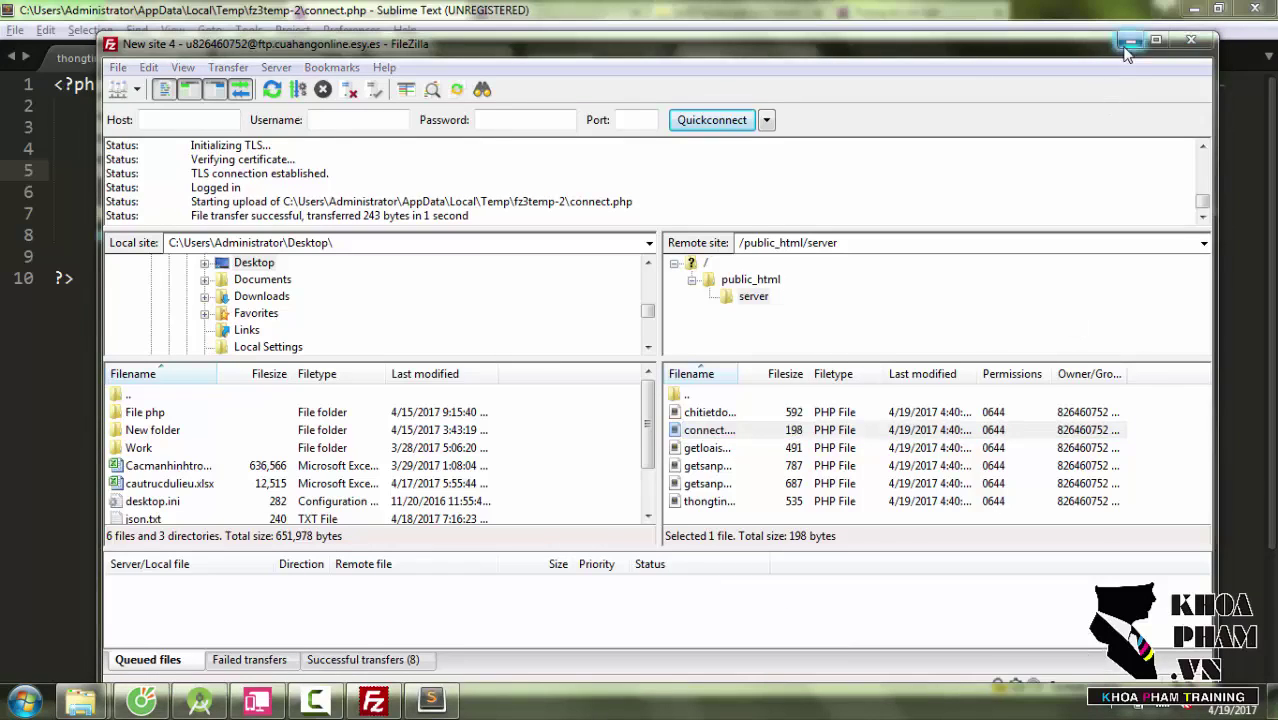
{"action": "left_click", "coordinate": [1130, 41]}
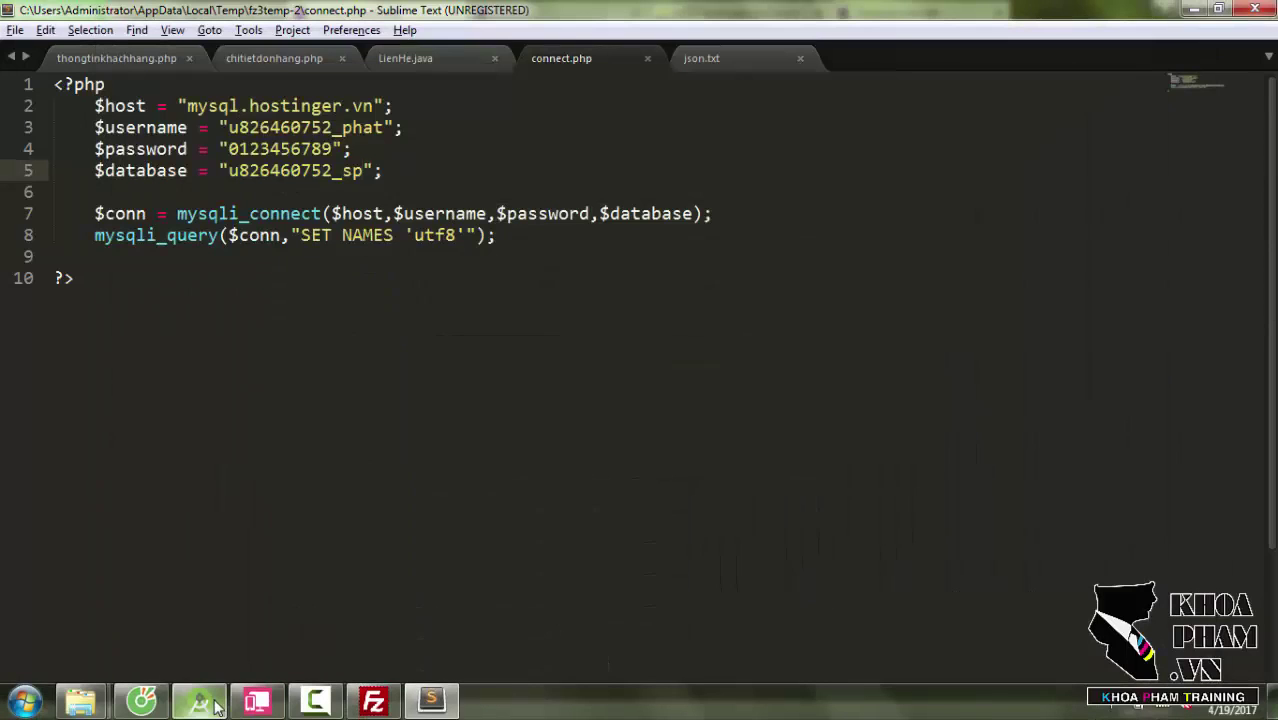
Open util/Server.java in Android Studio and select its 10.0.2.11 localhost address, then return to the browser.
{"action": "mouse_move", "coordinate": [215, 704]}
{"action": "left_click", "coordinate": [250, 660]}
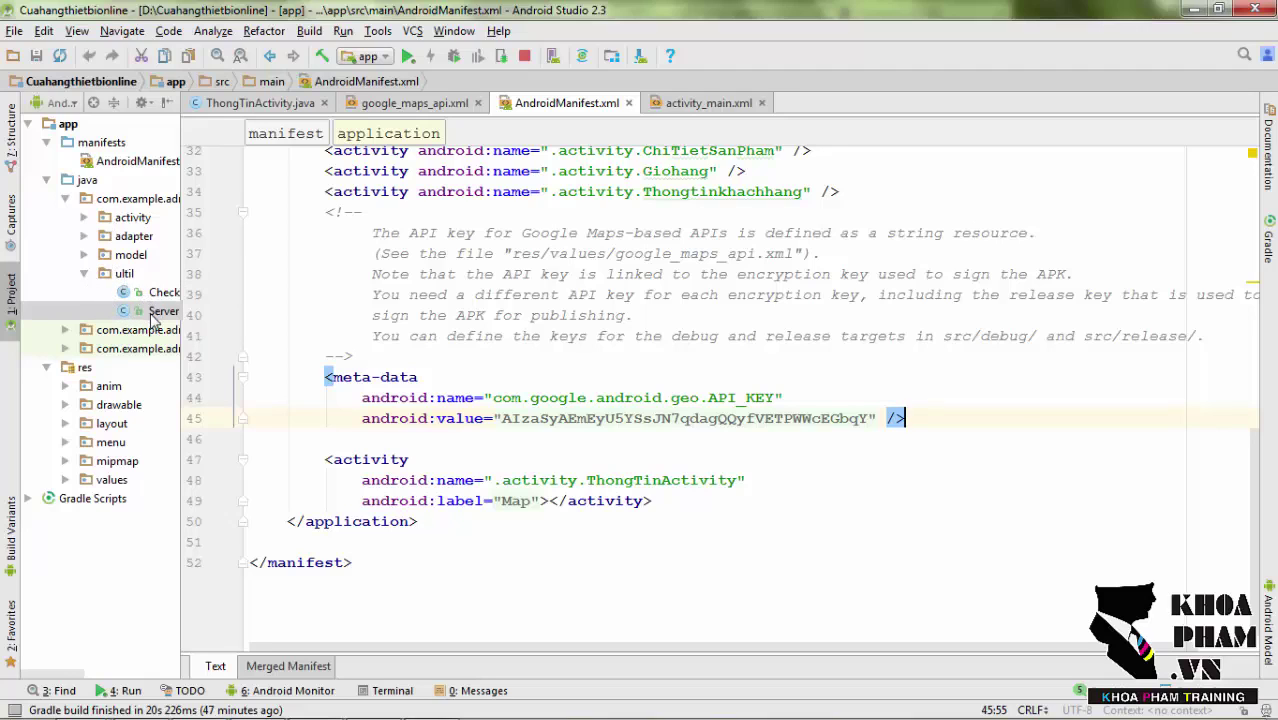
{"action": "double_click", "coordinate": [153, 316]}
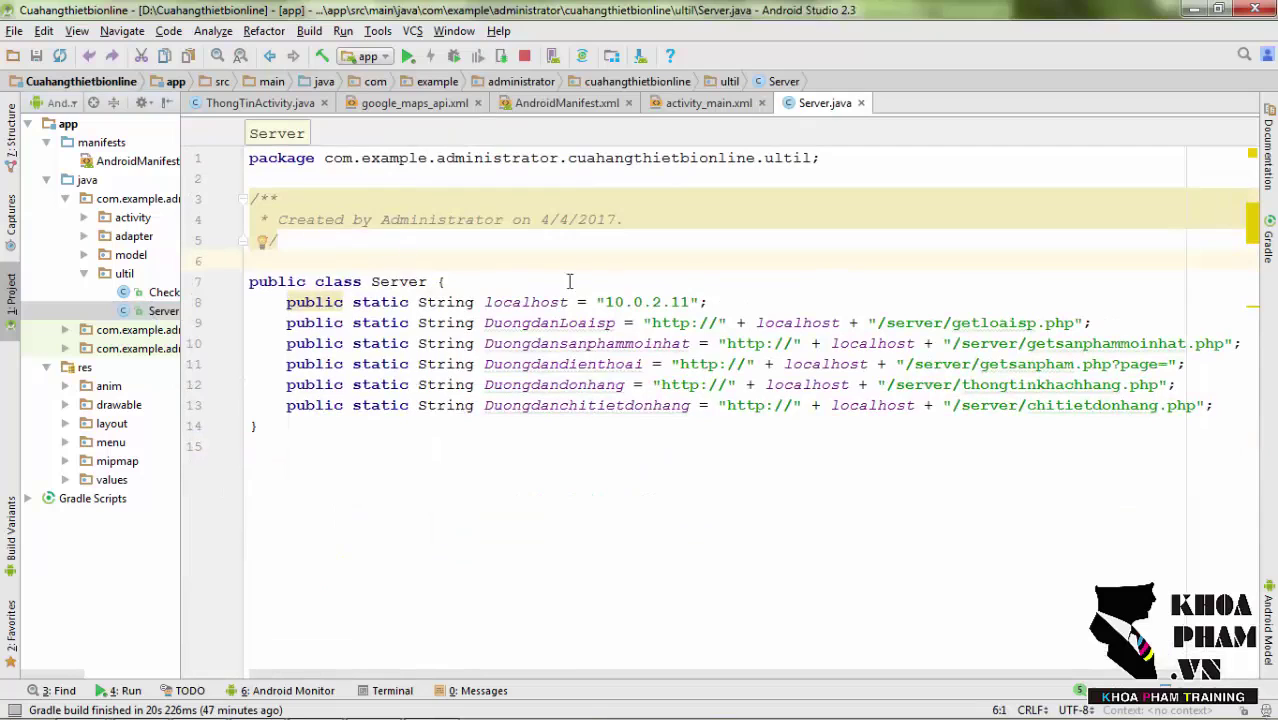
{"action": "left_click_drag", "start_coordinate": [607, 301], "coordinate": [689, 301]}
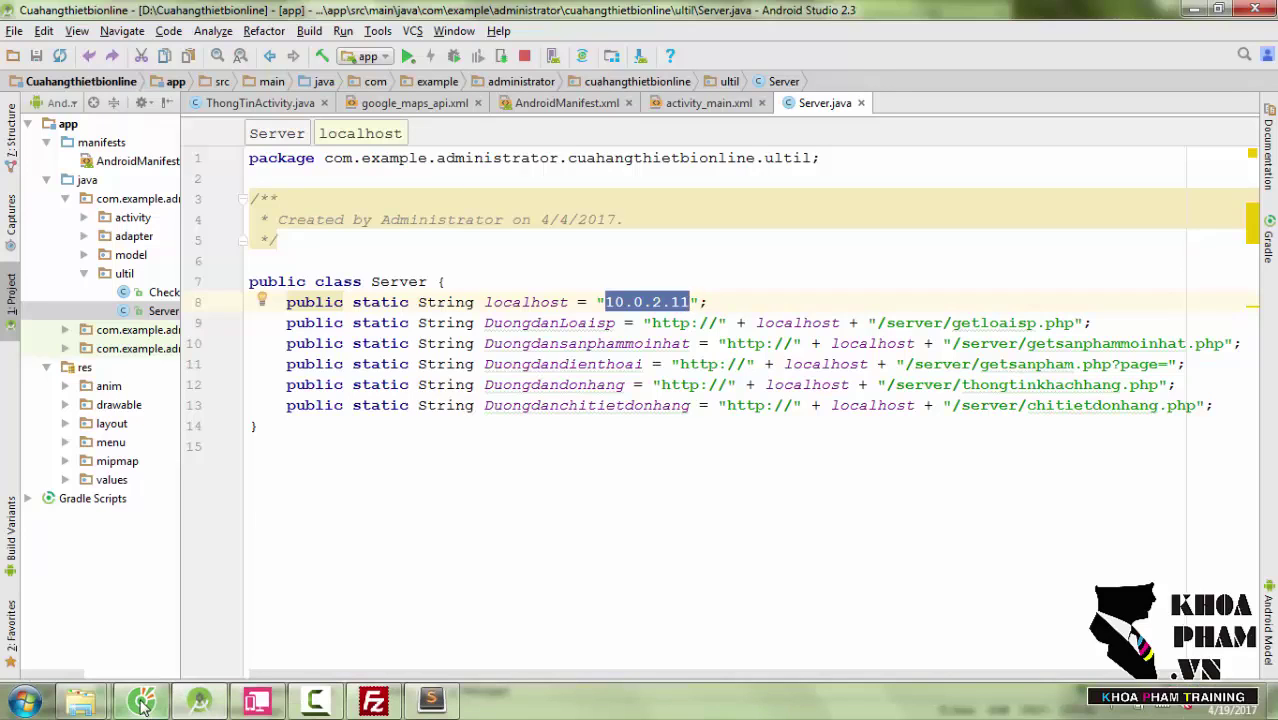
{"action": "mouse_move", "coordinate": [142, 700]}
{"action": "left_click", "coordinate": [155, 646]}
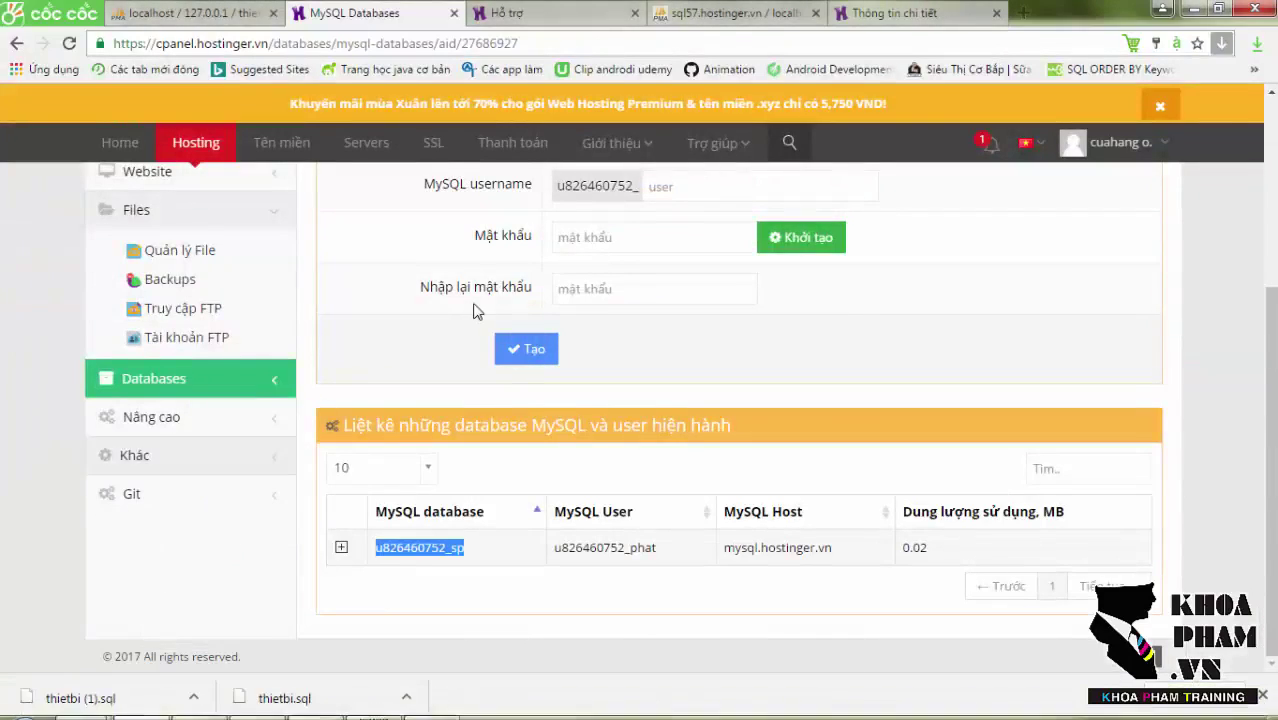
{"action": "left_click", "coordinate": [606, 13]}
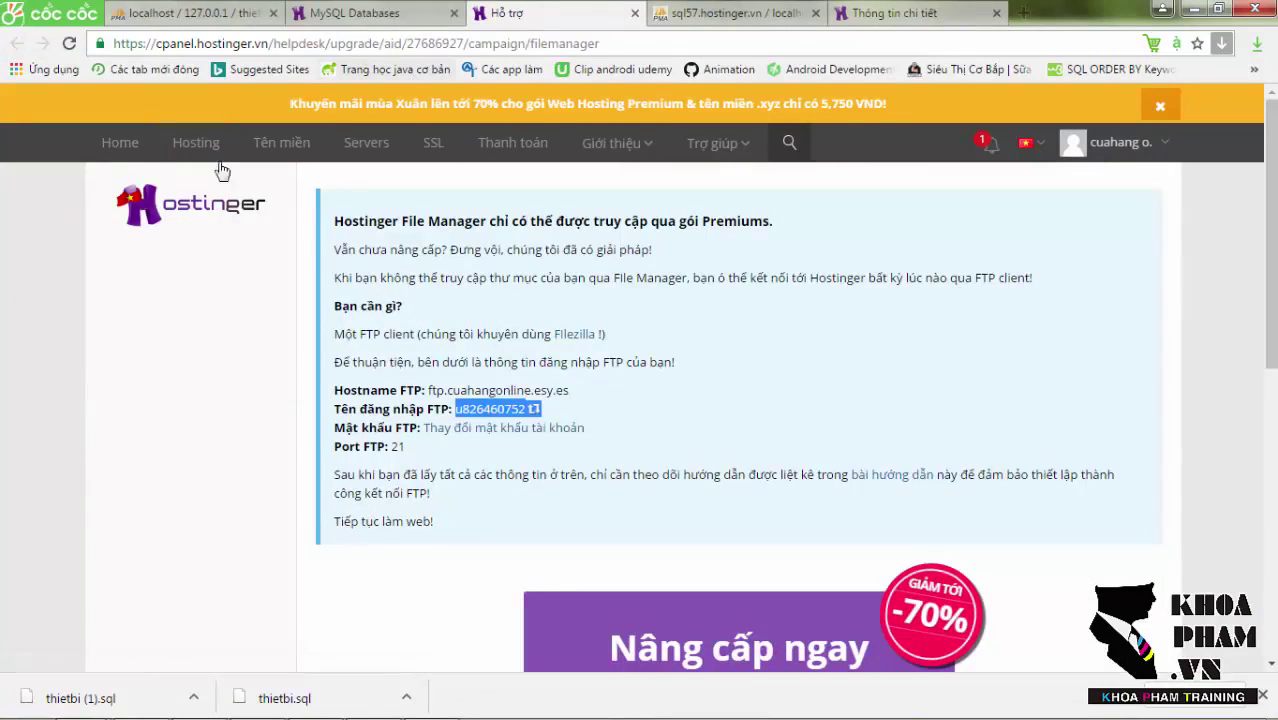
{"action": "left_click", "coordinate": [199, 146]}
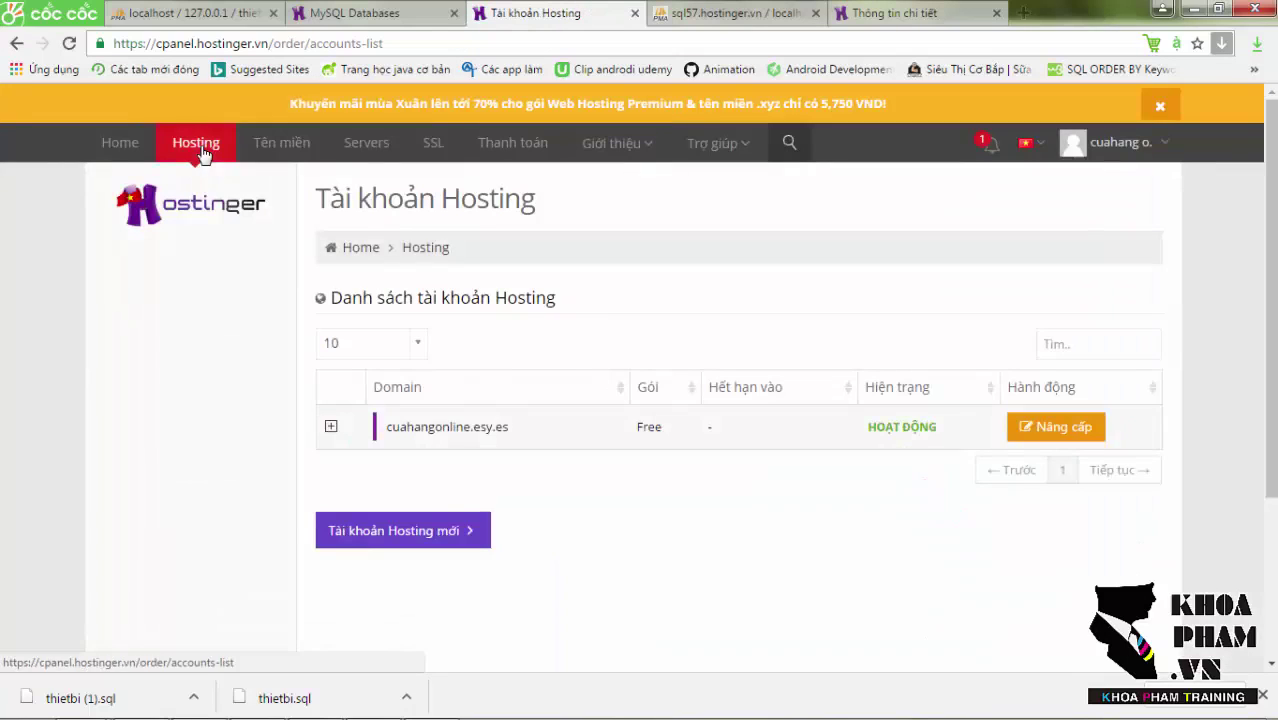
{"action": "left_click", "coordinate": [397, 442]}
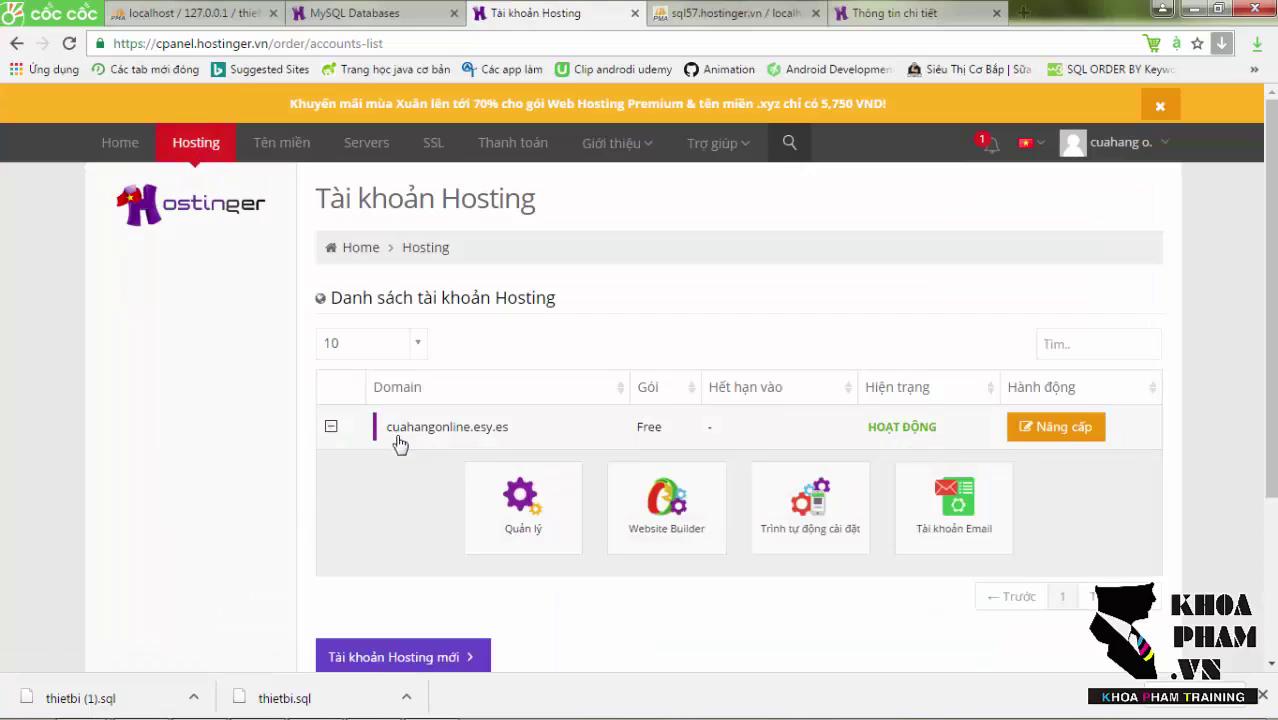
{"action": "left_click", "coordinate": [537, 507]}
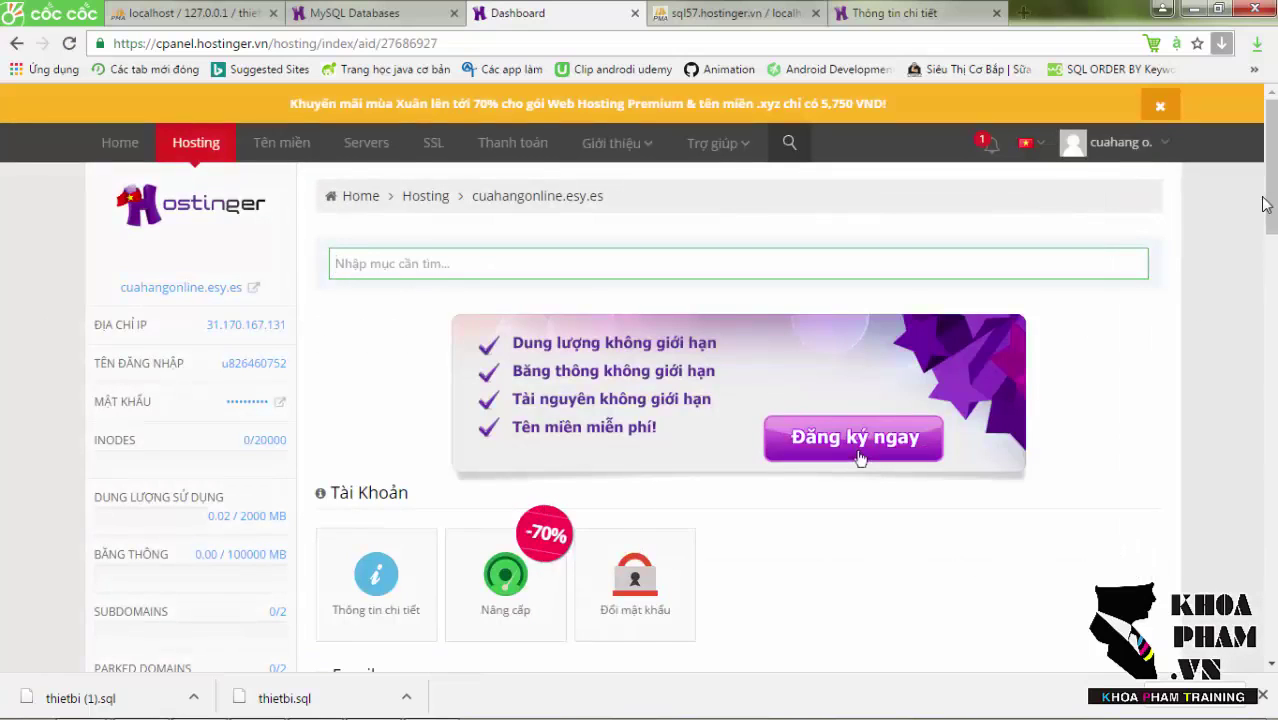
{"action": "scroll", "coordinate": [1272, 230], "scroll_direction": "down", "scroll_amount": 1}
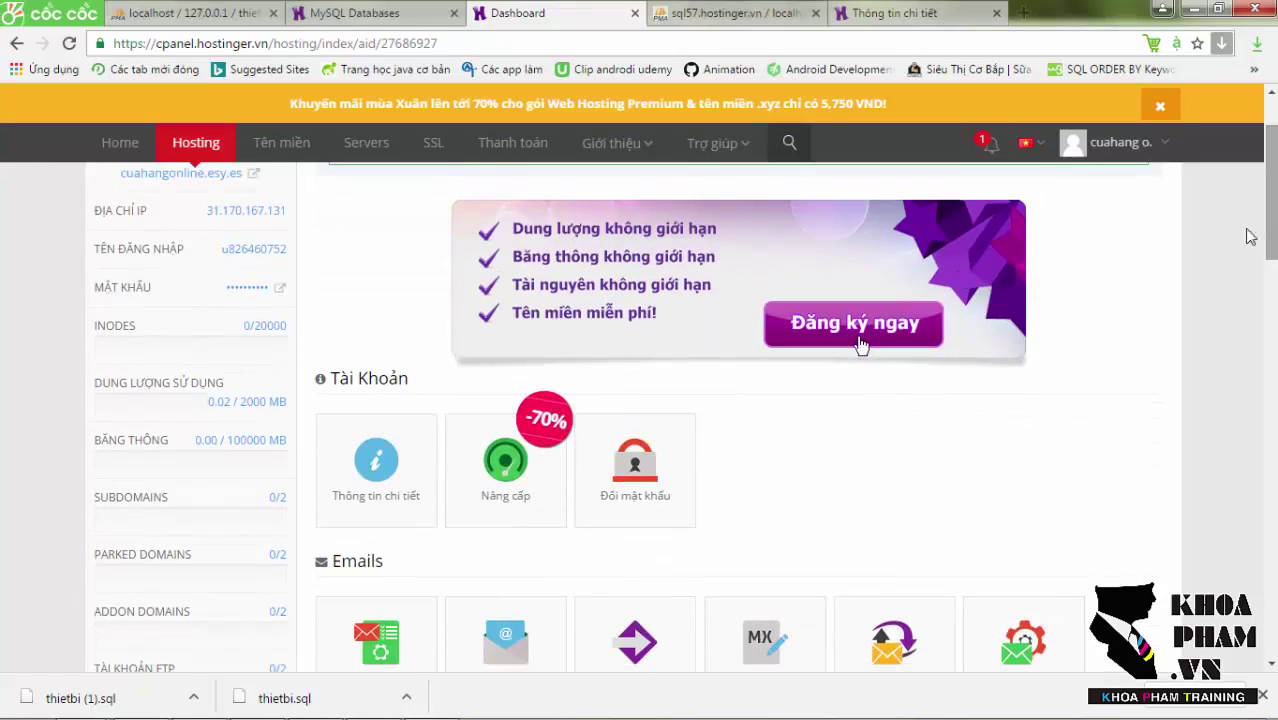
{"action": "left_click", "coordinate": [368, 471]}
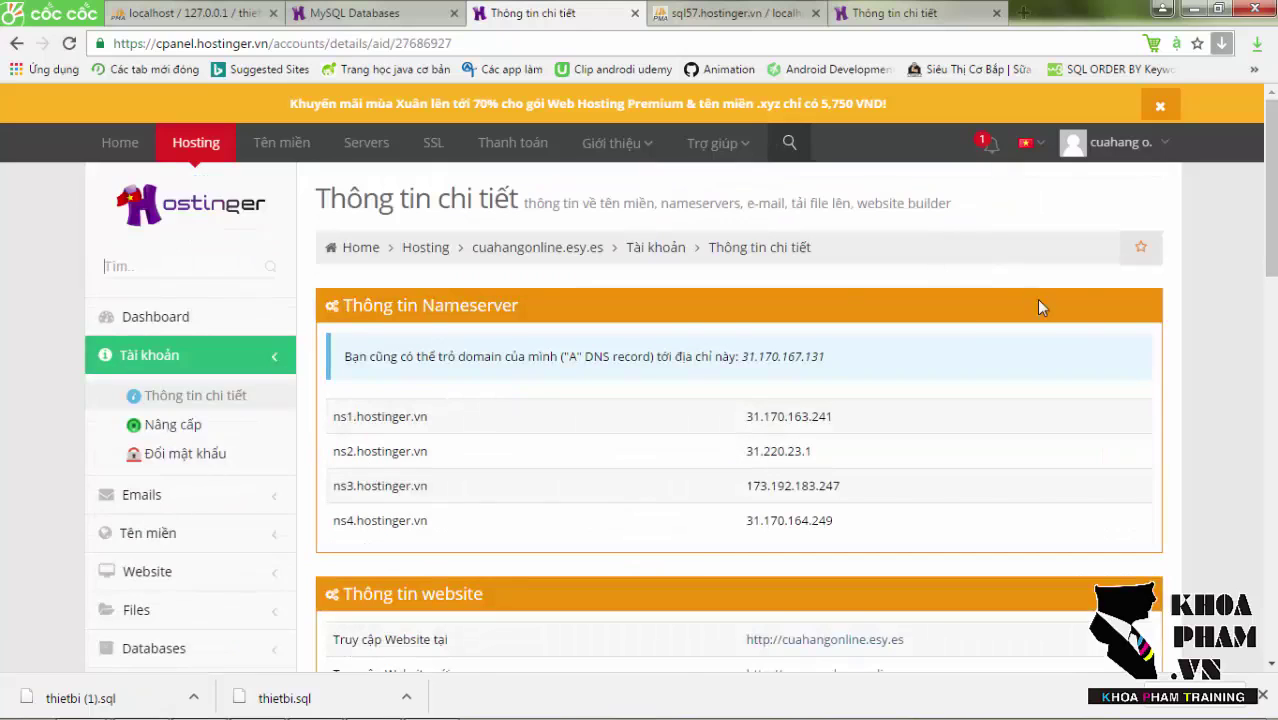
{"action": "scroll", "coordinate": [414, 430], "scroll_direction": "down", "scroll_amount": 2}
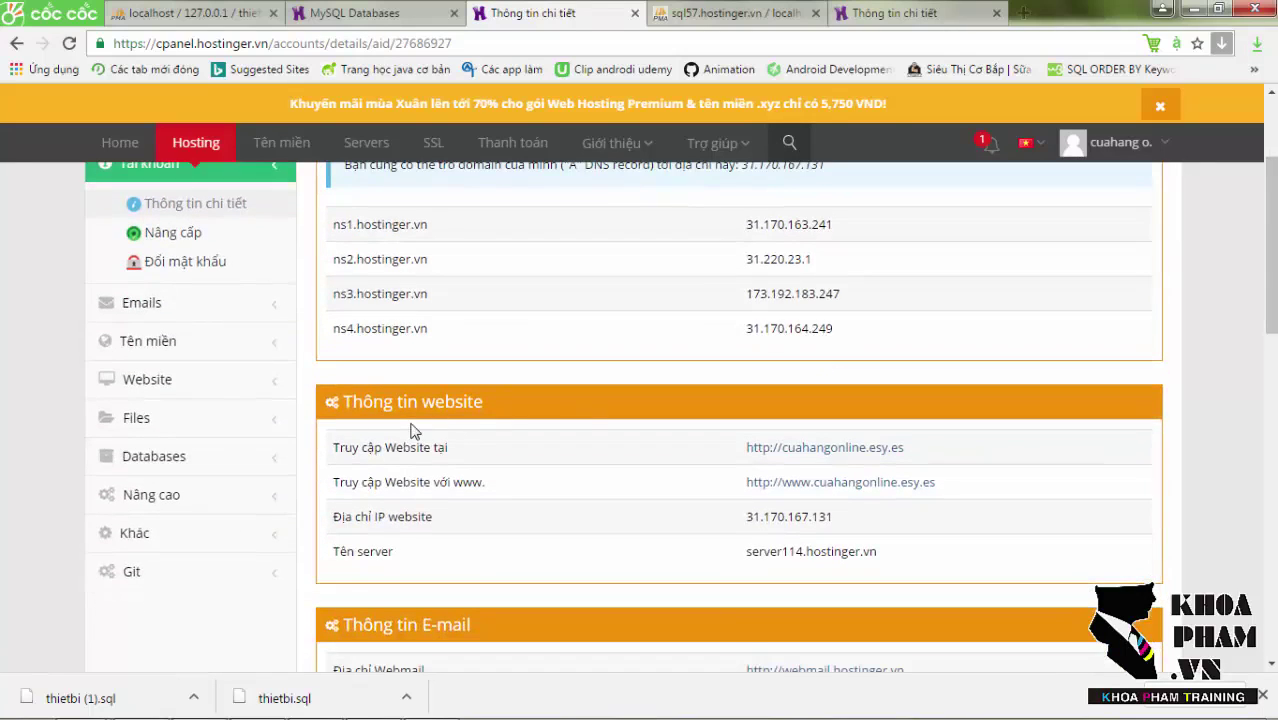
{"action": "left_click", "coordinate": [785, 454]}
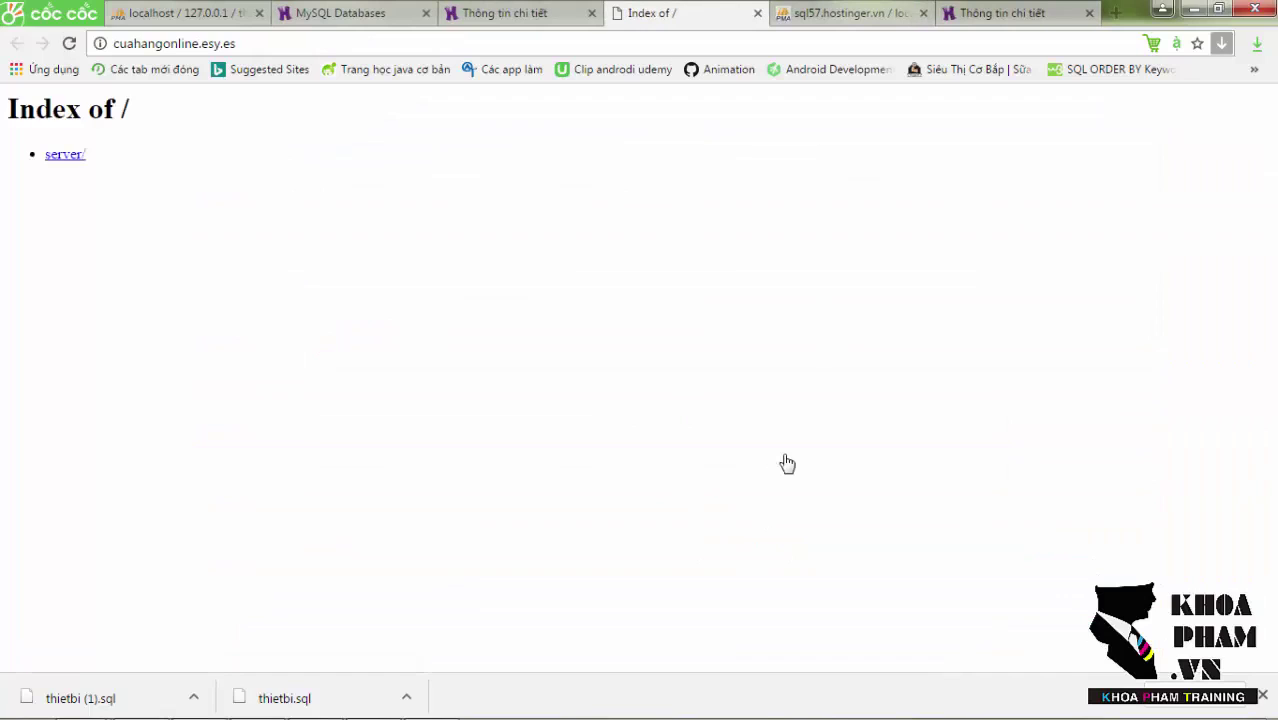
Confirm server/getloaisp.php returns category JSON, copy the cuahangonline.esy.es domain, and return to Android Studio.
{"action": "left_click", "coordinate": [70, 160]}
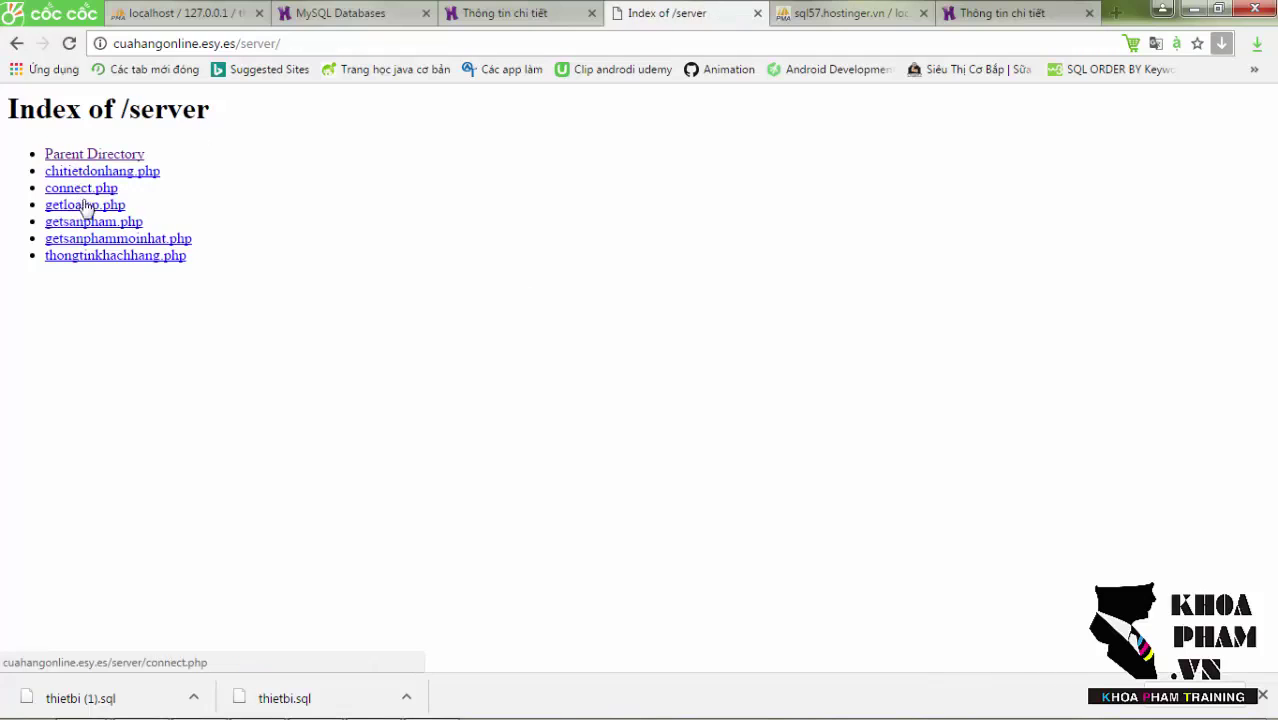
{"action": "left_click", "coordinate": [72, 208]}
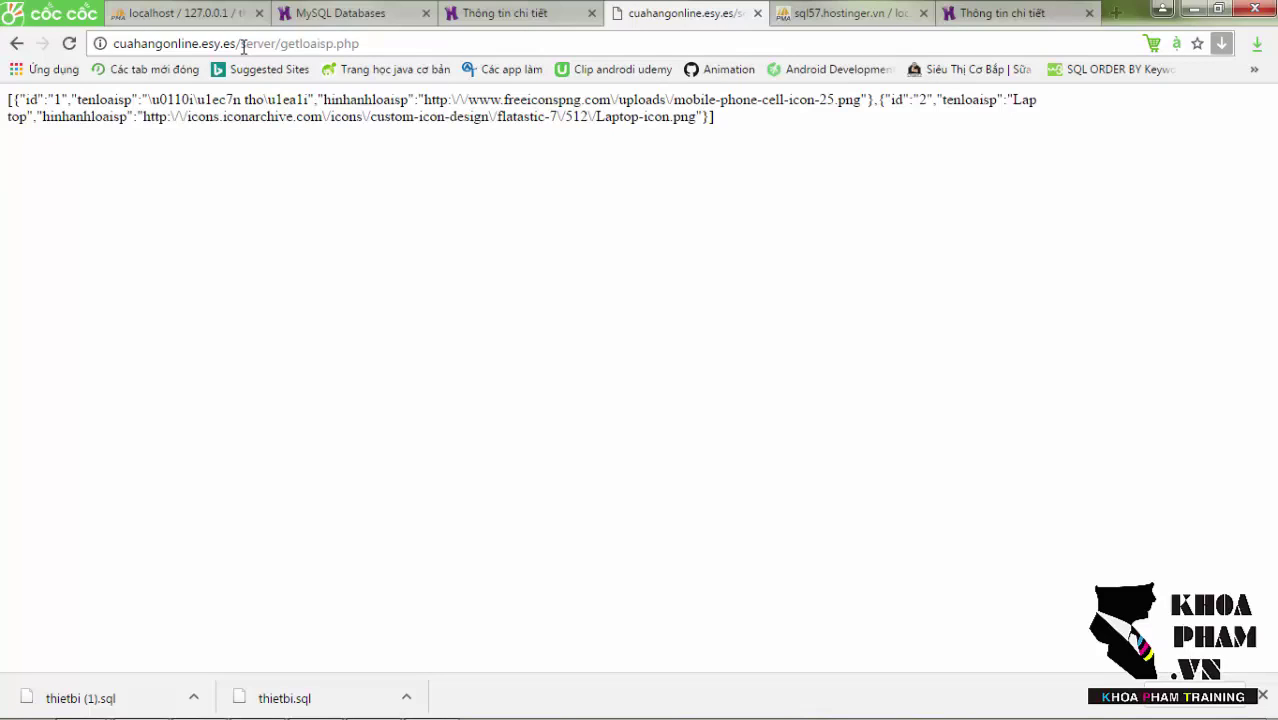
{"action": "left_click_drag", "start_coordinate": [113, 43], "coordinate": [234, 43]}
{"action": "key", "text": "ctrl+c"}
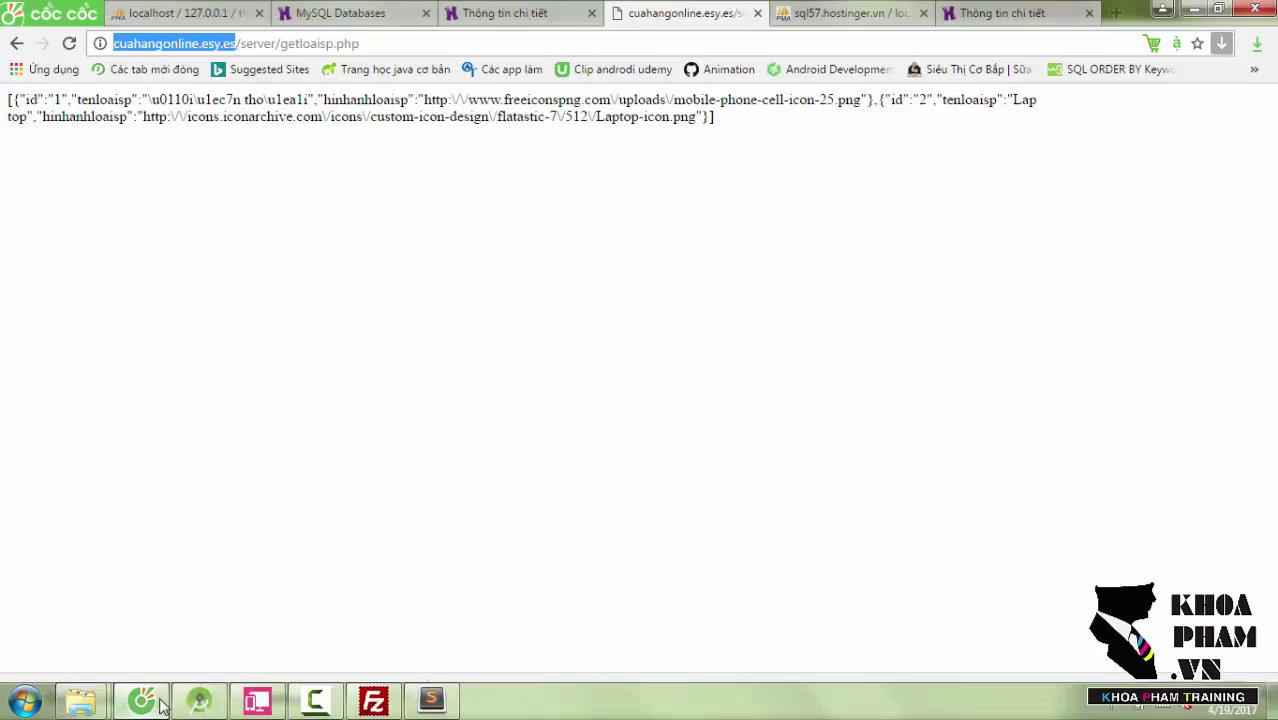
{"action": "left_click", "coordinate": [185, 705]}
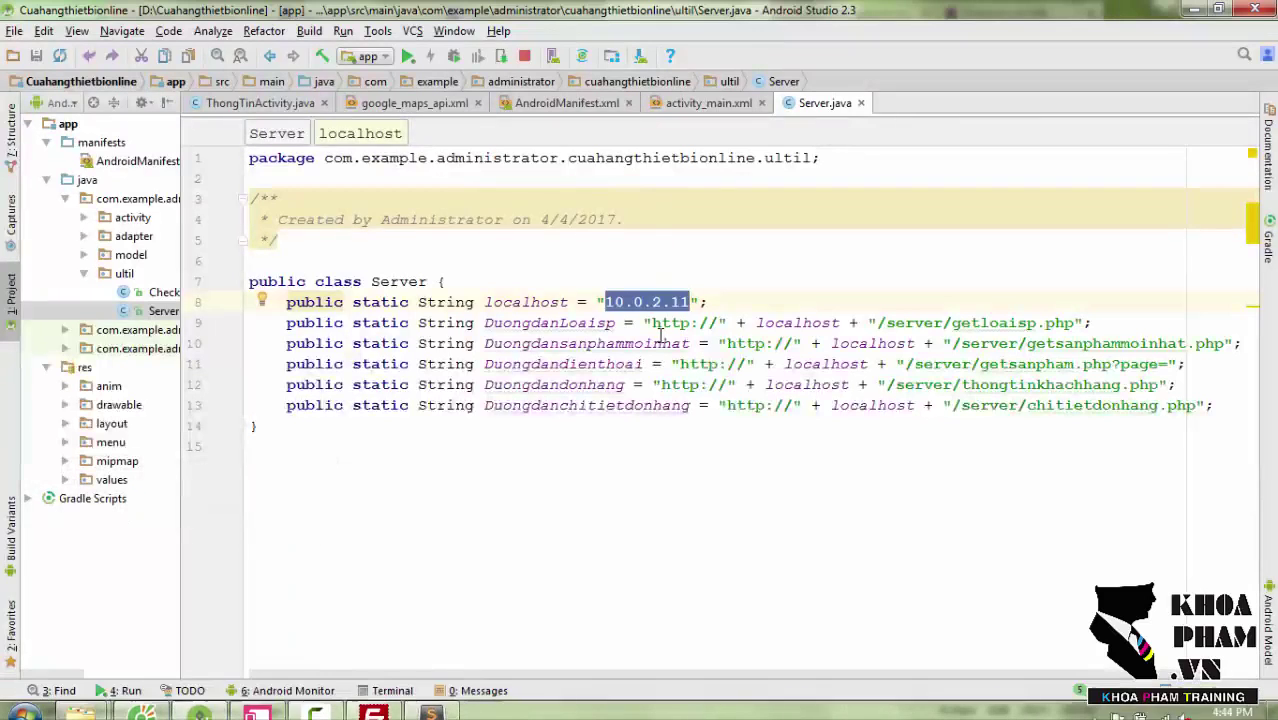
{"action": "key", "text": "ctrl+v"}
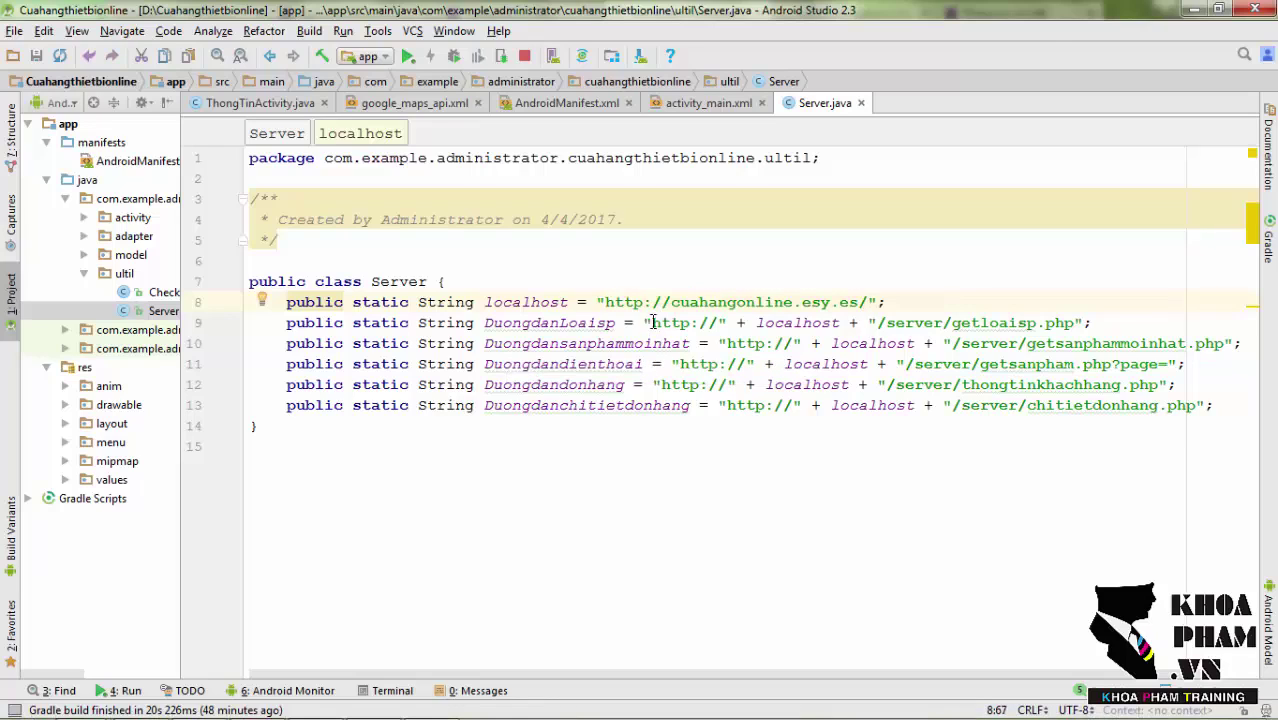
{"action": "left_click_drag", "start_coordinate": [670, 302], "coordinate": [604, 303]}
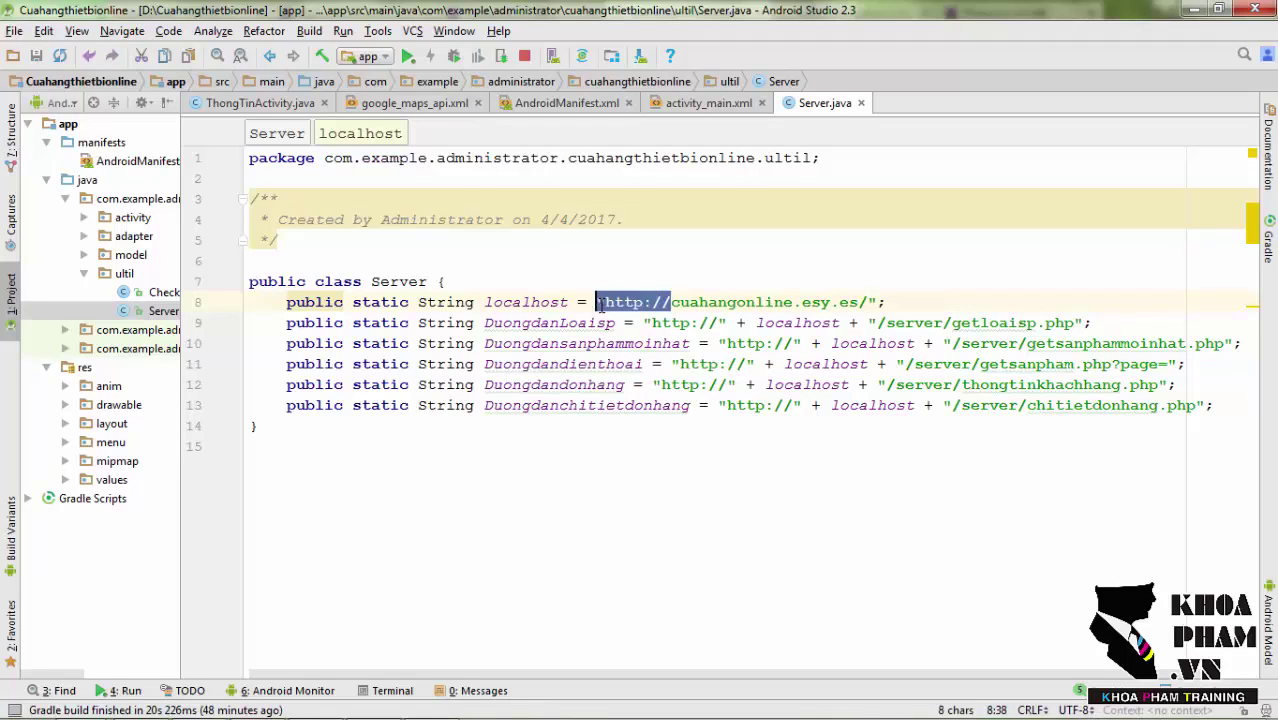
{"action": "key", "text": "BackSpace"}
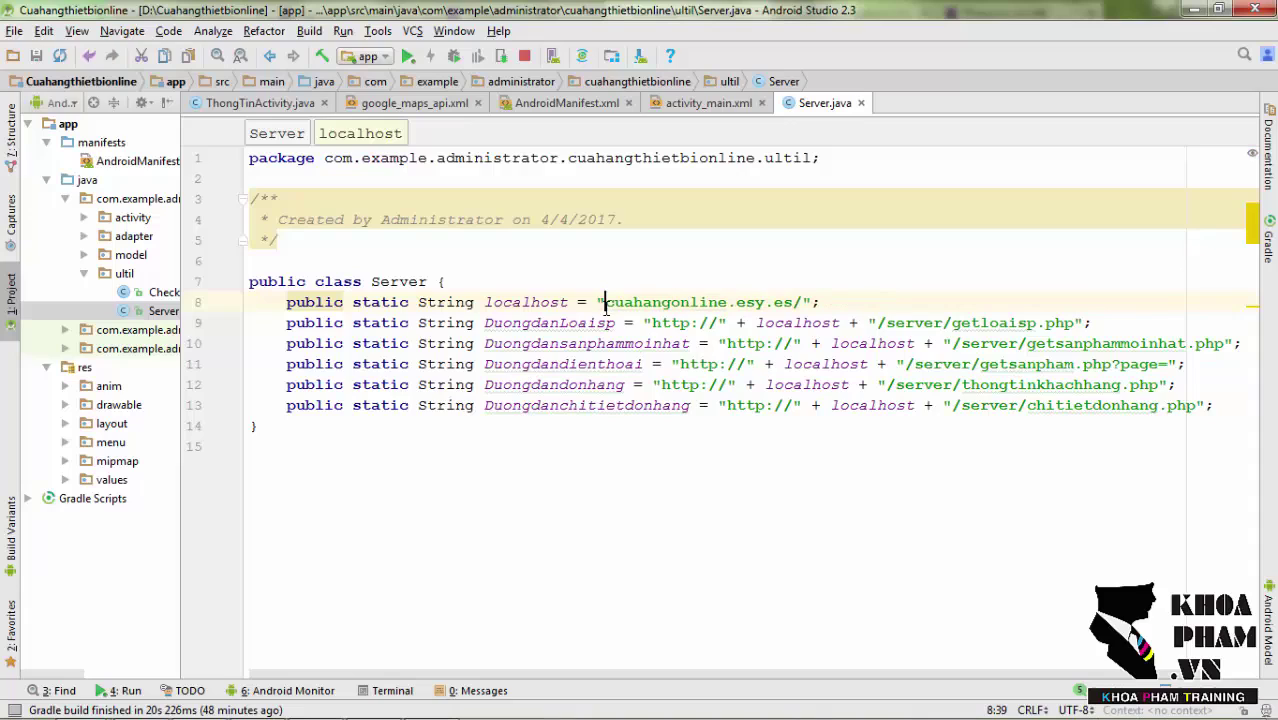
{"action": "key", "text": "BackSpace"}
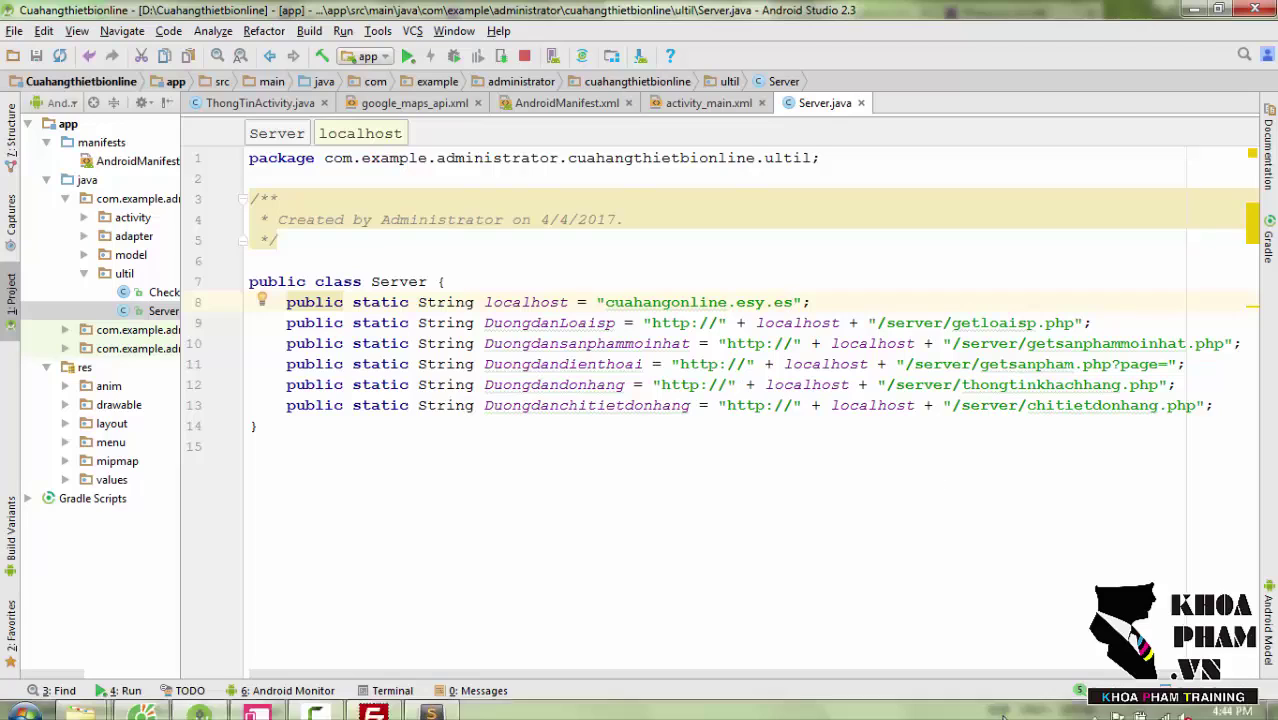
Check the XAMPP server controls in the system tray, then close the menu.
{"action": "left_click", "coordinate": [1041, 706]}
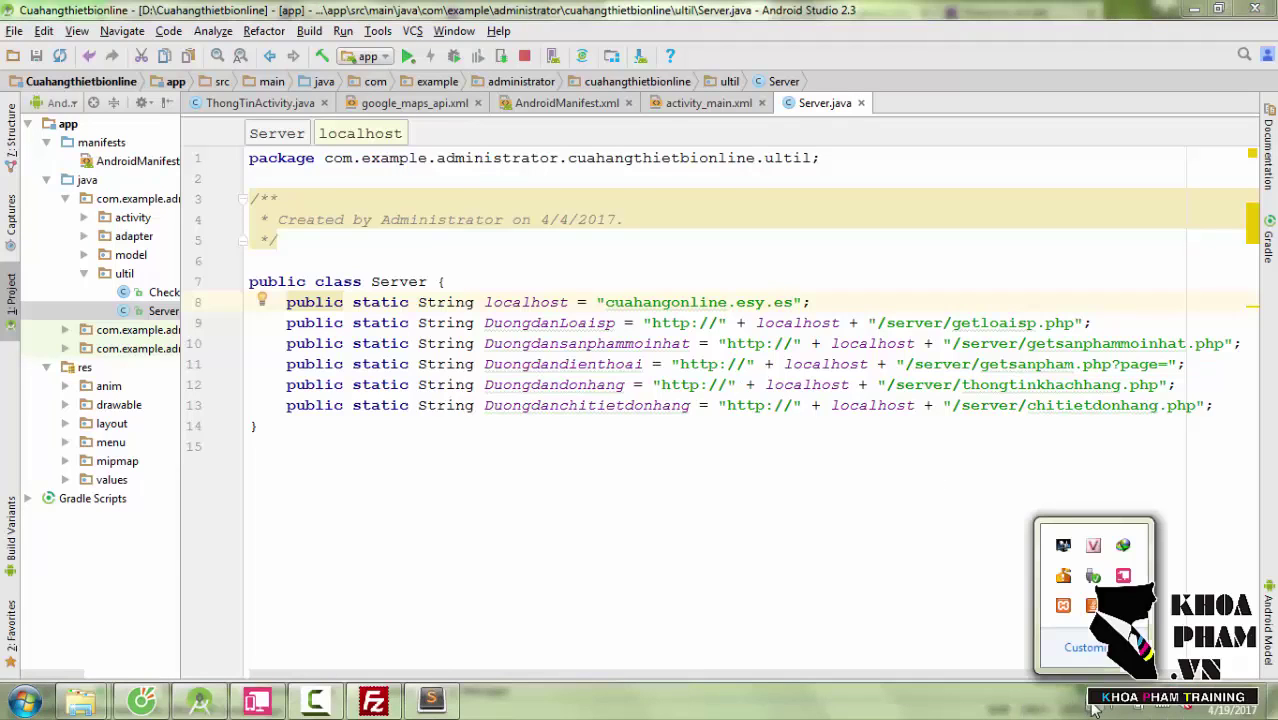
{"action": "right_click", "coordinate": [1066, 606]}
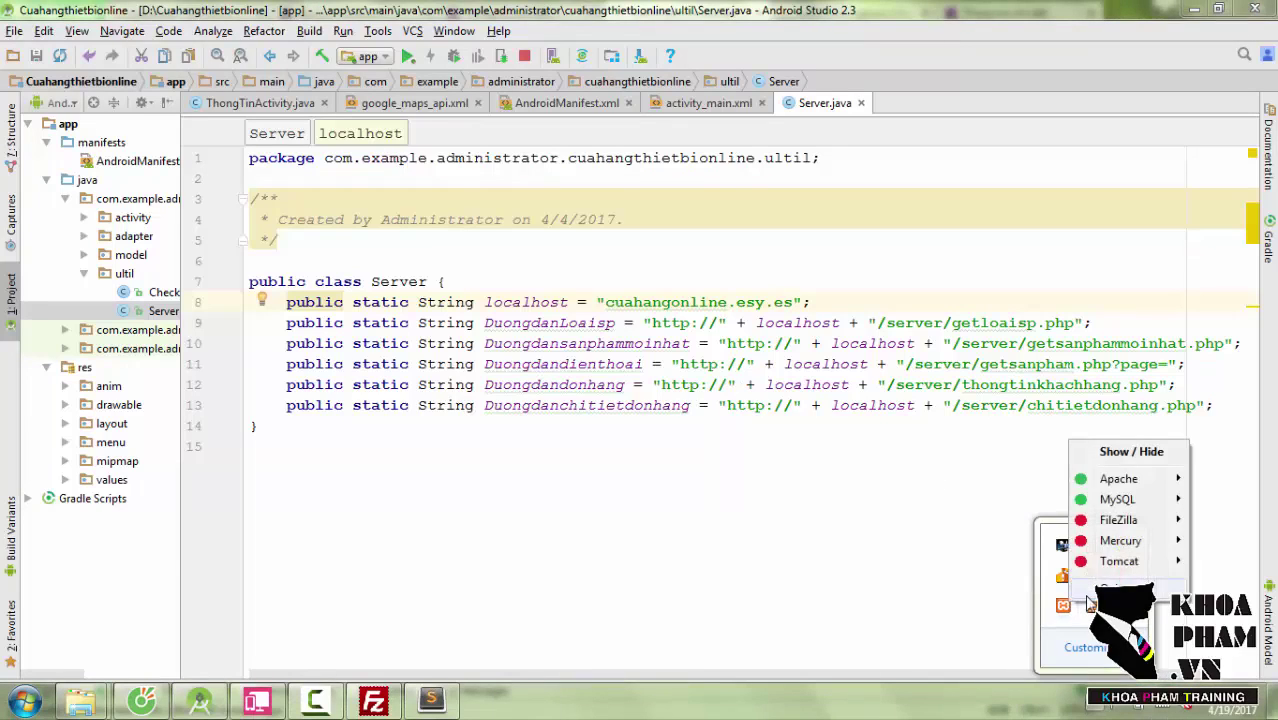
{"action": "left_click", "coordinate": [1088, 592]}
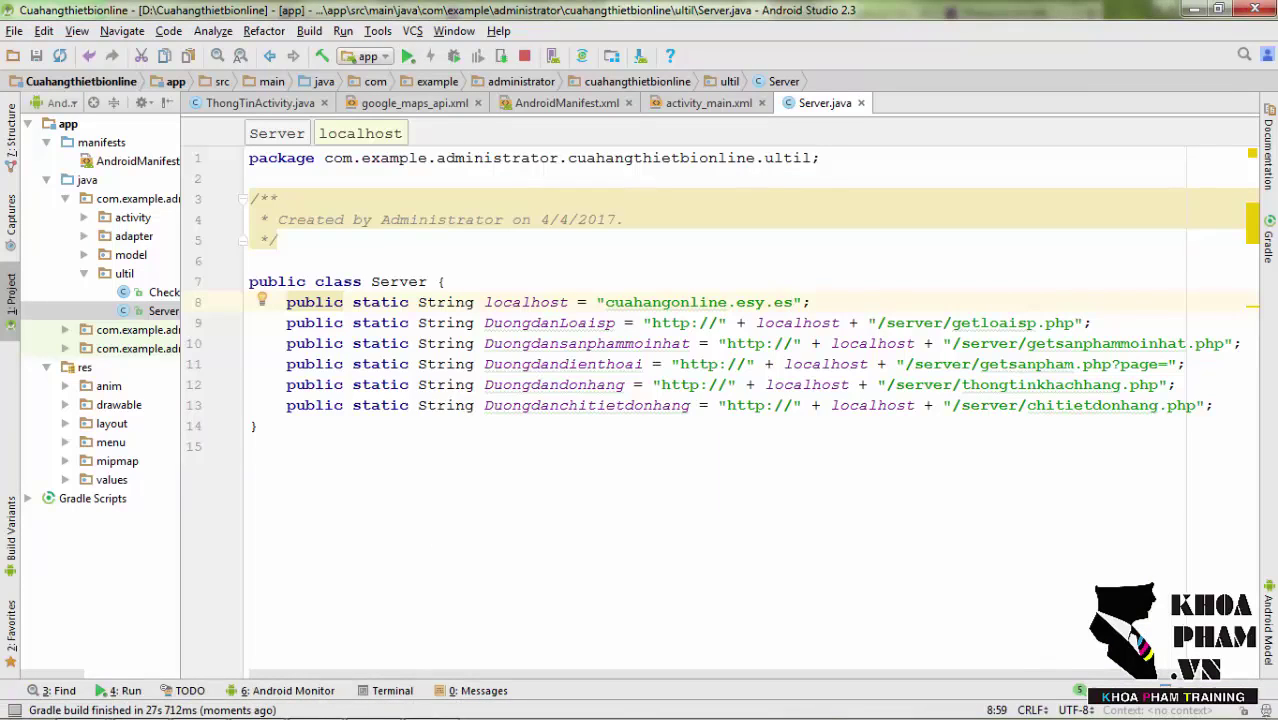
Add two Samsung Galaxy S7 Edge phones from the Điện thoại category to the cart.
{"action": "left_click", "coordinate": [258, 704]}
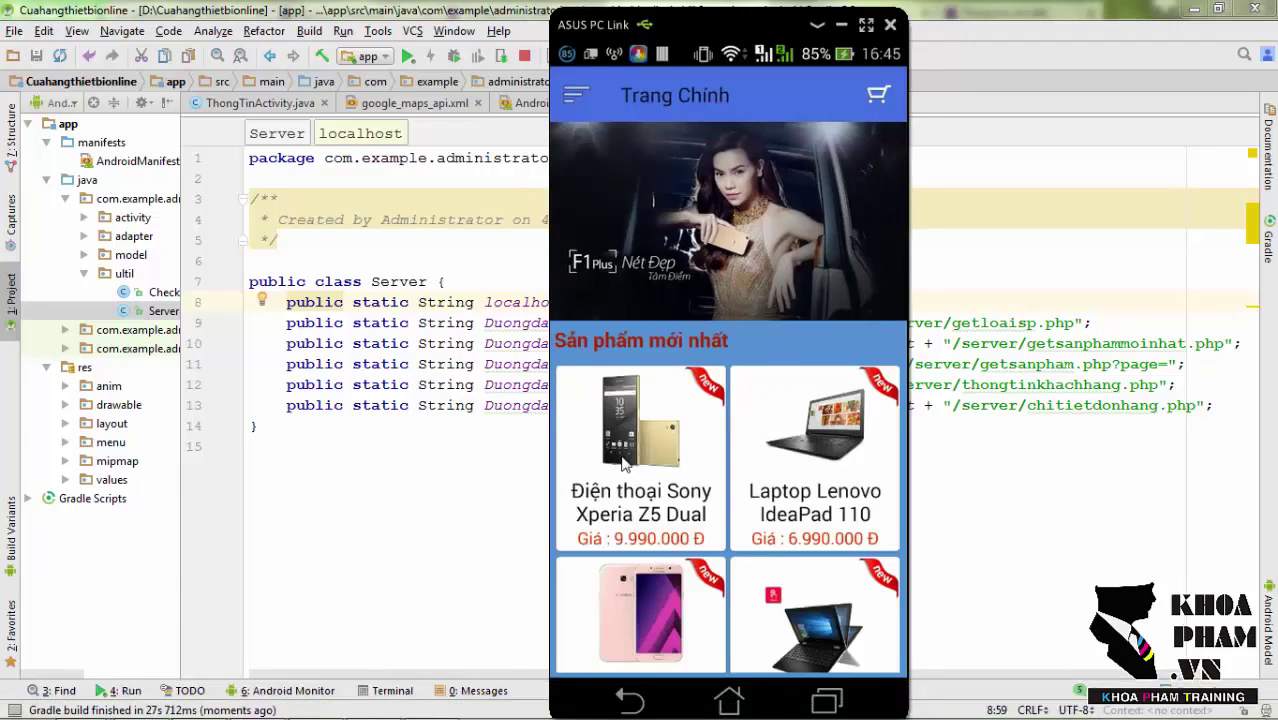
{"action": "left_click", "coordinate": [577, 94]}
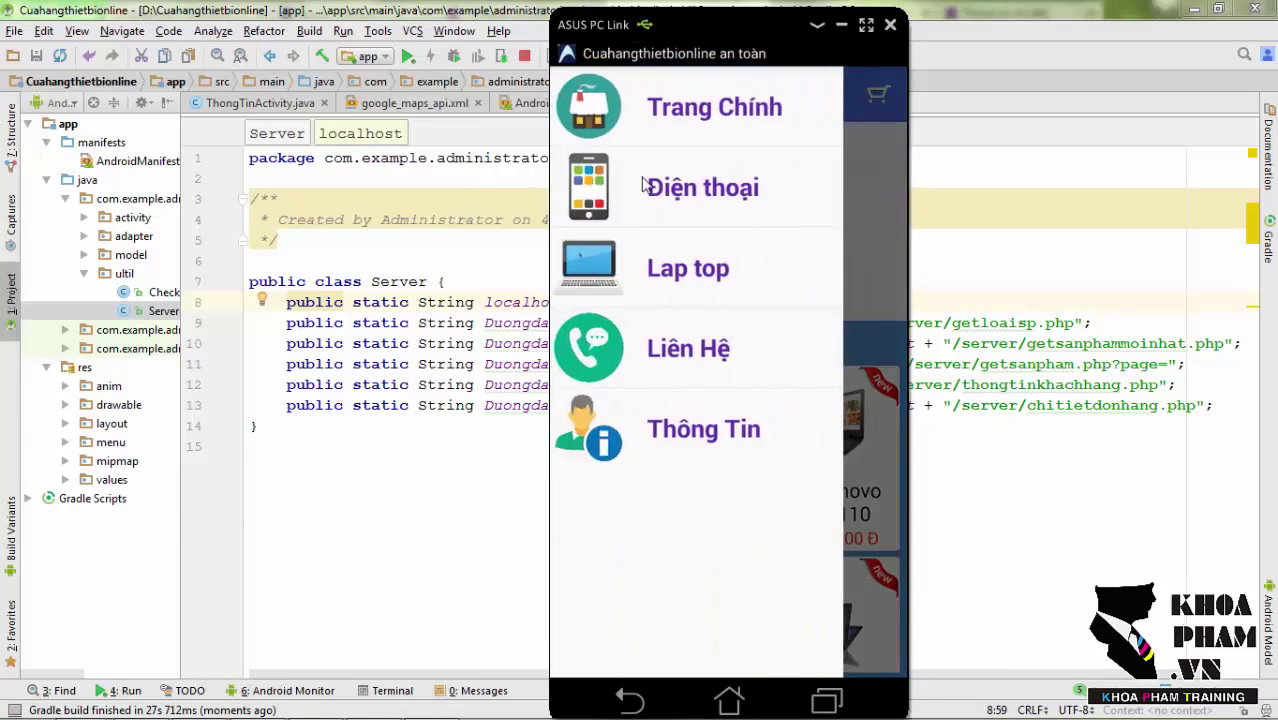
{"action": "left_click", "coordinate": [645, 186]}
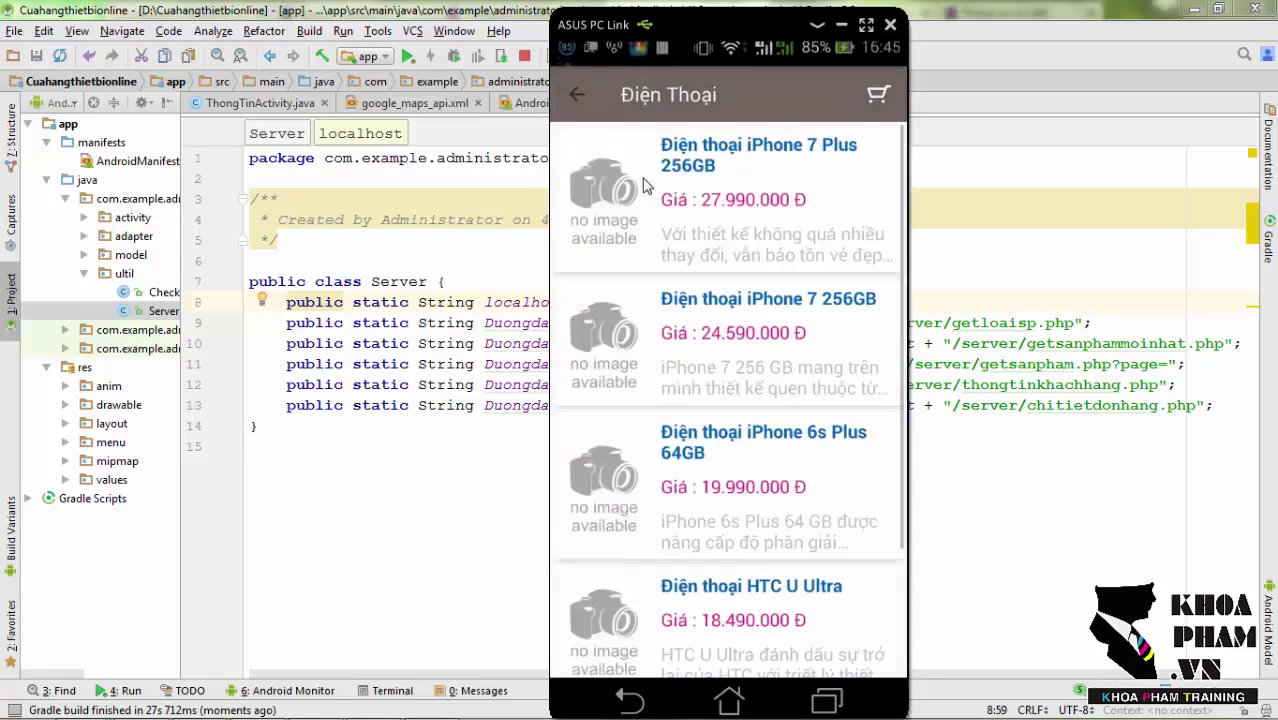
{"action": "left_click_drag", "start_coordinate": [697, 527], "coordinate": [702, 412]}
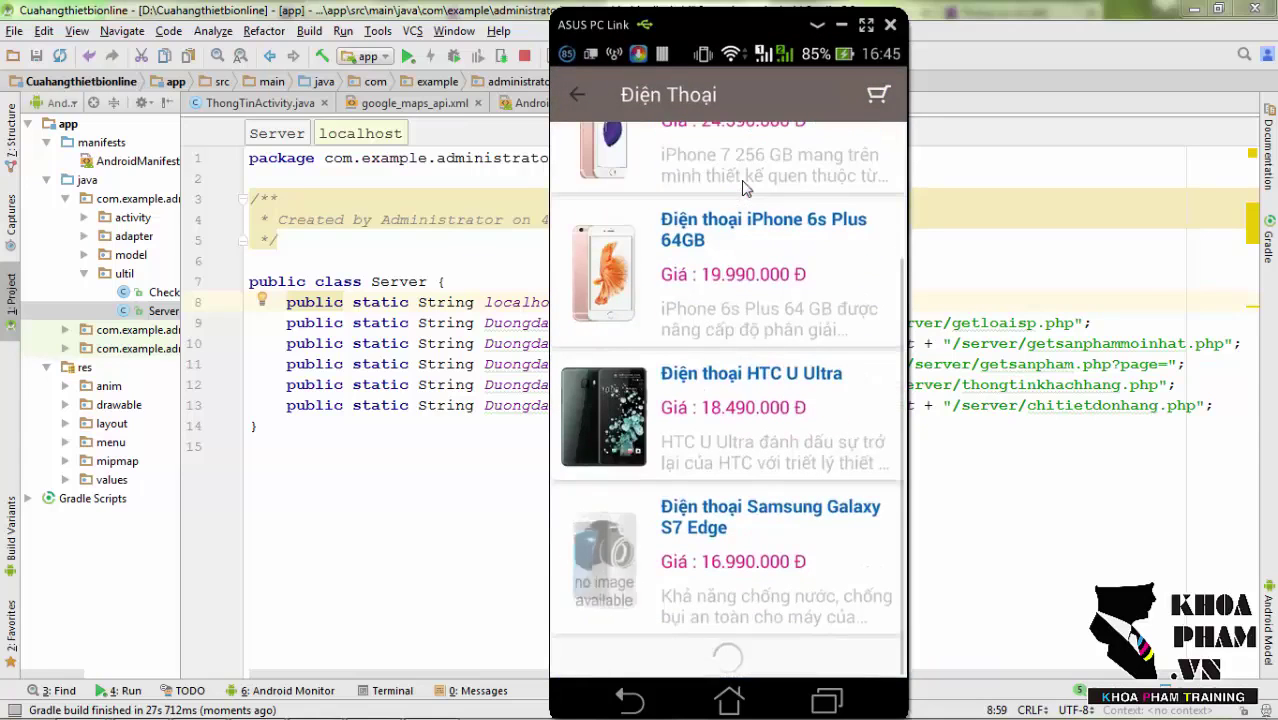
{"action": "left_click", "coordinate": [758, 543]}
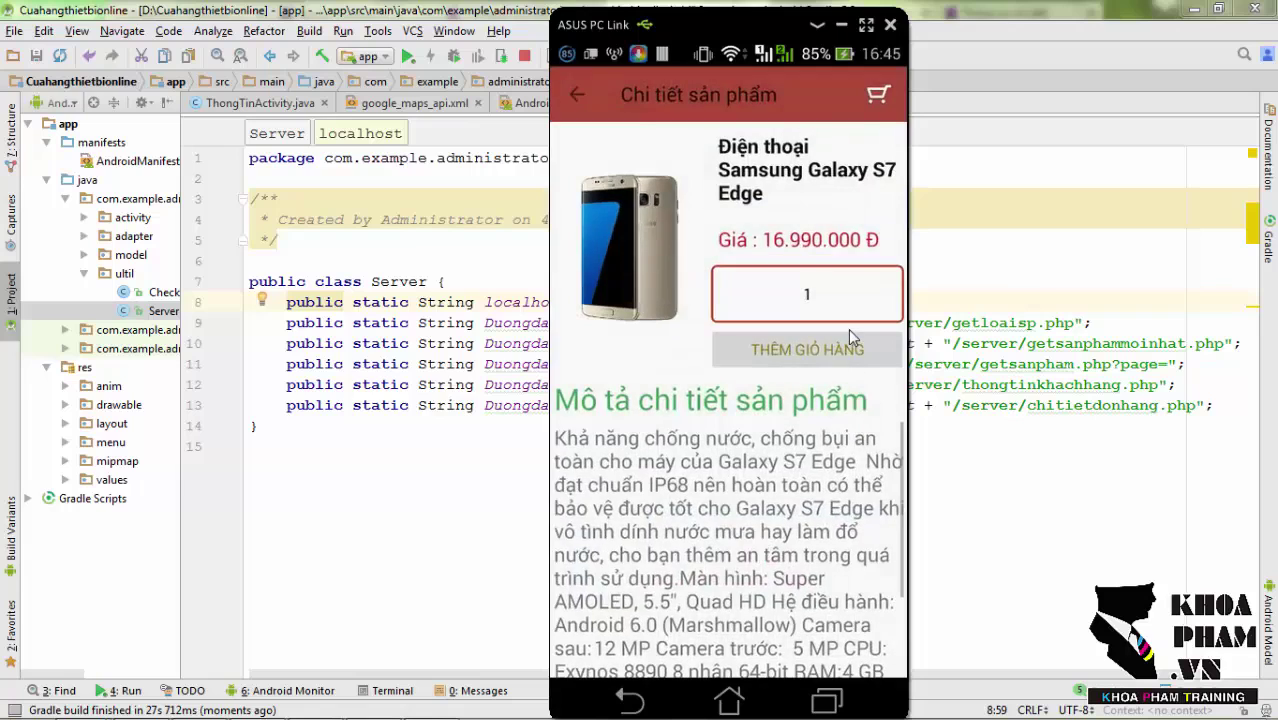
{"action": "left_click", "coordinate": [814, 305]}
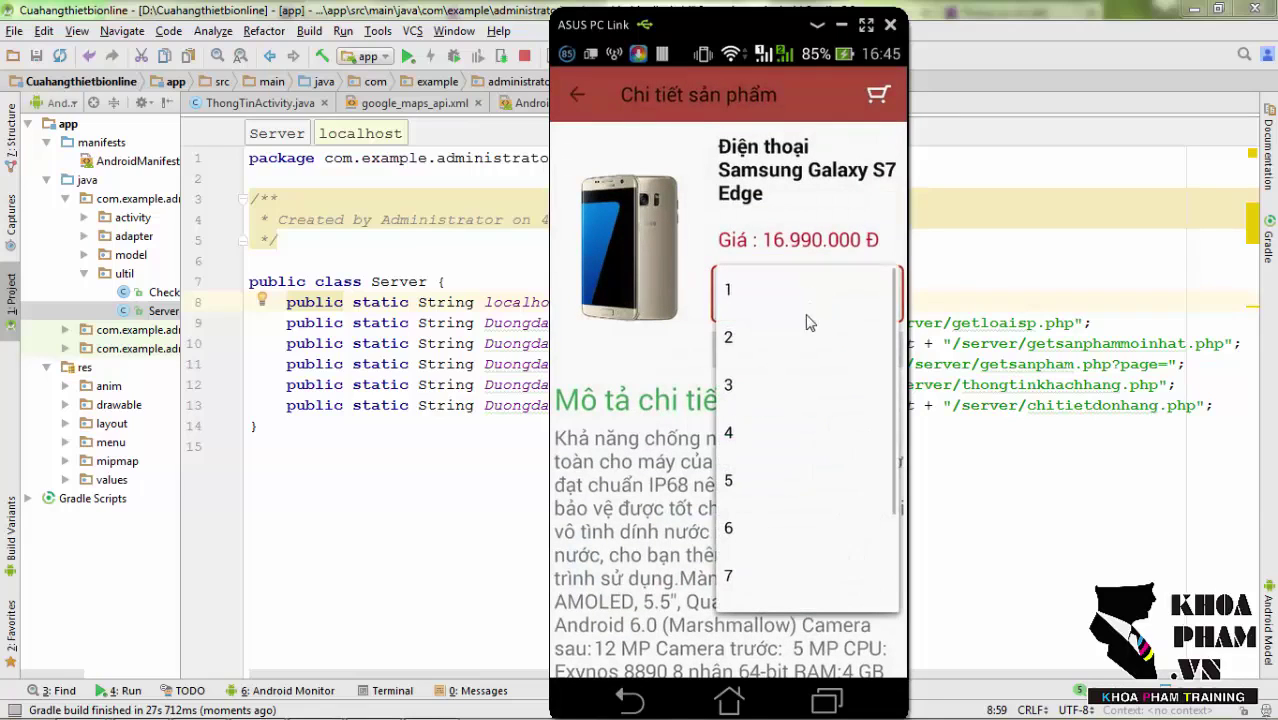
{"action": "left_click", "coordinate": [795, 340]}
{"action": "left_click", "coordinate": [802, 345]}
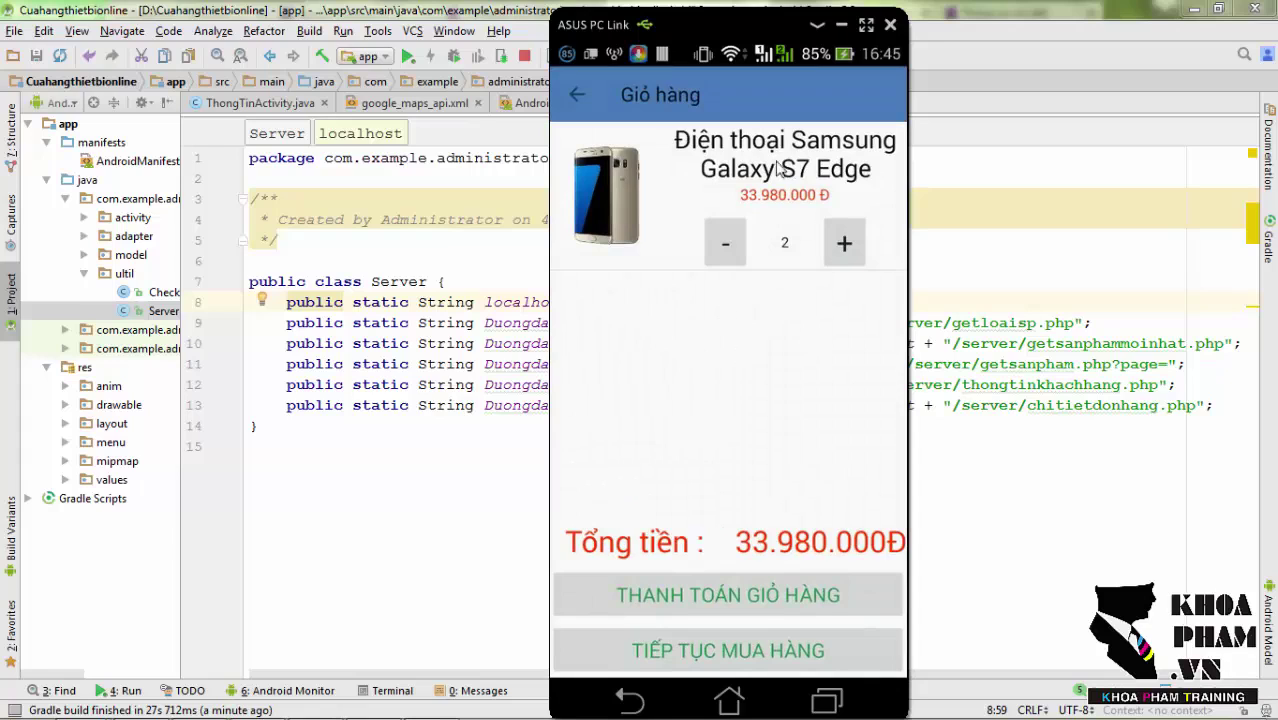
Go to checkout (Thanh toán) and enter the customer's name in the form.
{"action": "left_click", "coordinate": [757, 596]}
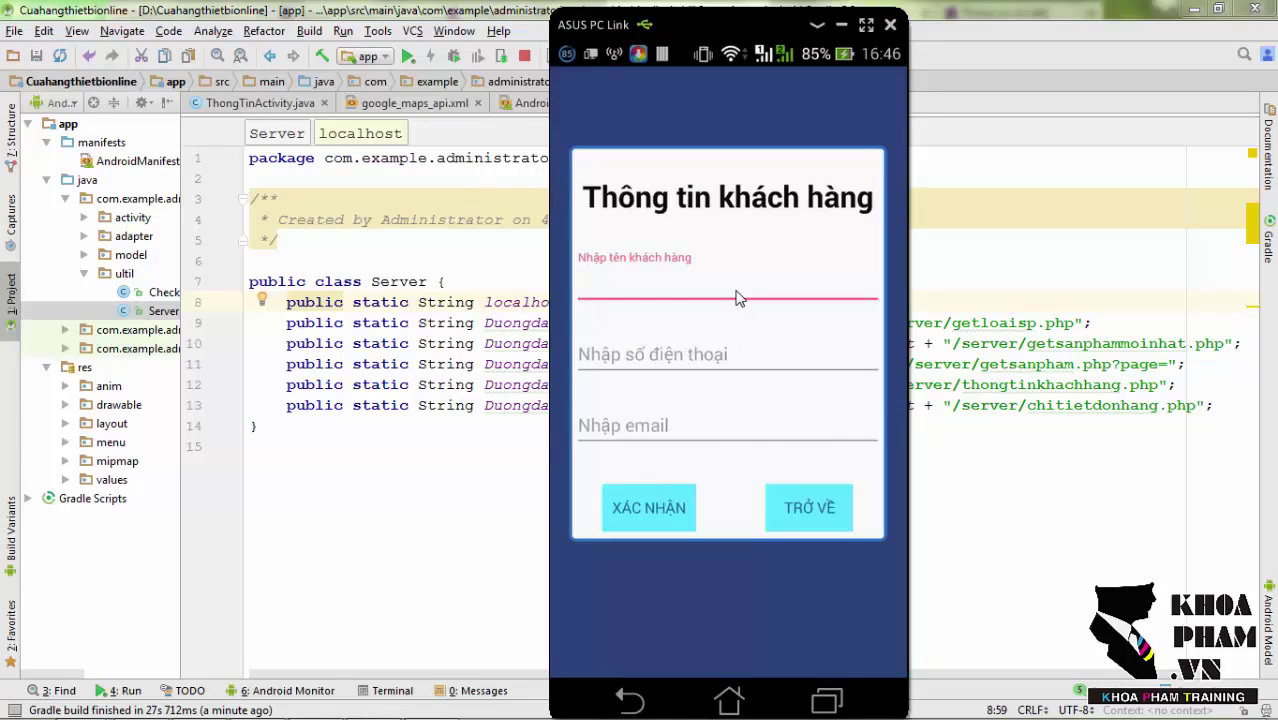
{"action": "left_click", "coordinate": [737, 298]}
{"action": "left_click", "coordinate": [710, 491]}
{"action": "left_click", "coordinate": [763, 544]}
{"action": "left_click", "coordinate": [817, 491]}
{"action": "left_click", "coordinate": [799, 598]}
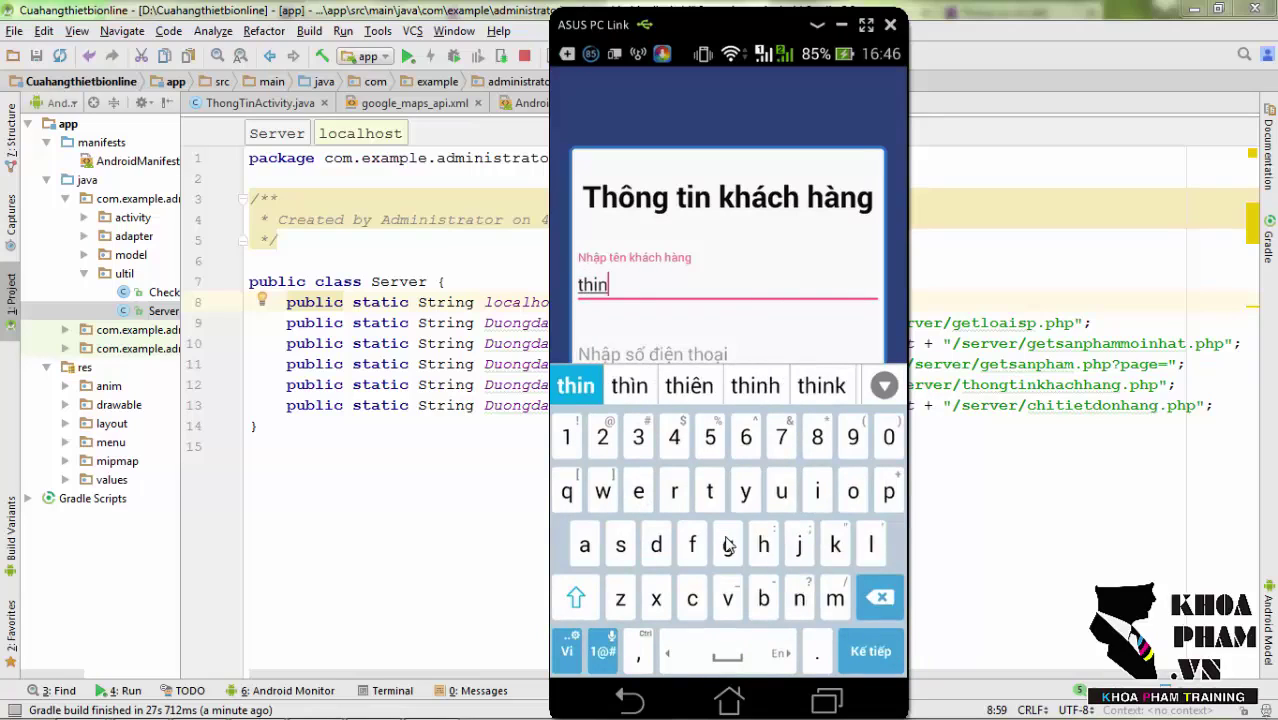
{"action": "left_click", "coordinate": [728, 544]}
{"action": "left_click", "coordinate": [763, 544]}
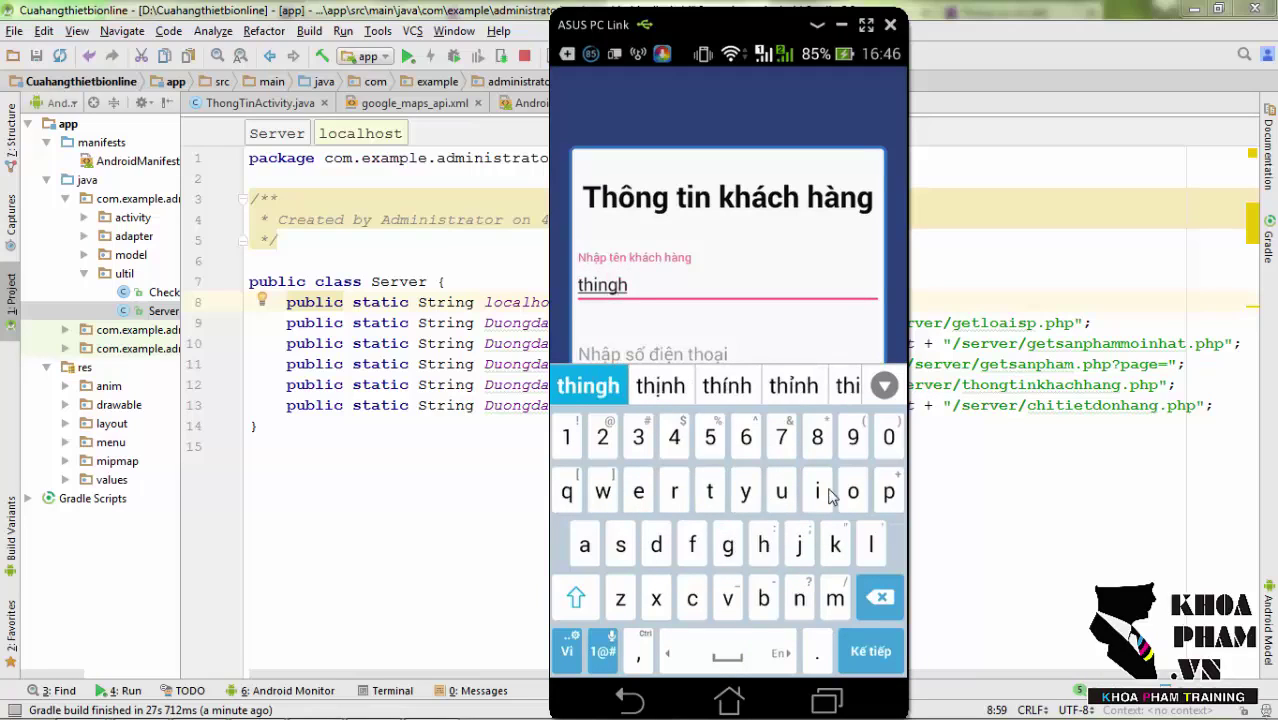
{"action": "left_click", "coordinate": [817, 491]}
{"action": "left_click", "coordinate": [638, 491]}
{"action": "left_click", "coordinate": [835, 598]}
Fill in the customer's phone number and e-mail, then confirm the order with Xác nhận.
{"action": "left_click", "coordinate": [862, 651]}
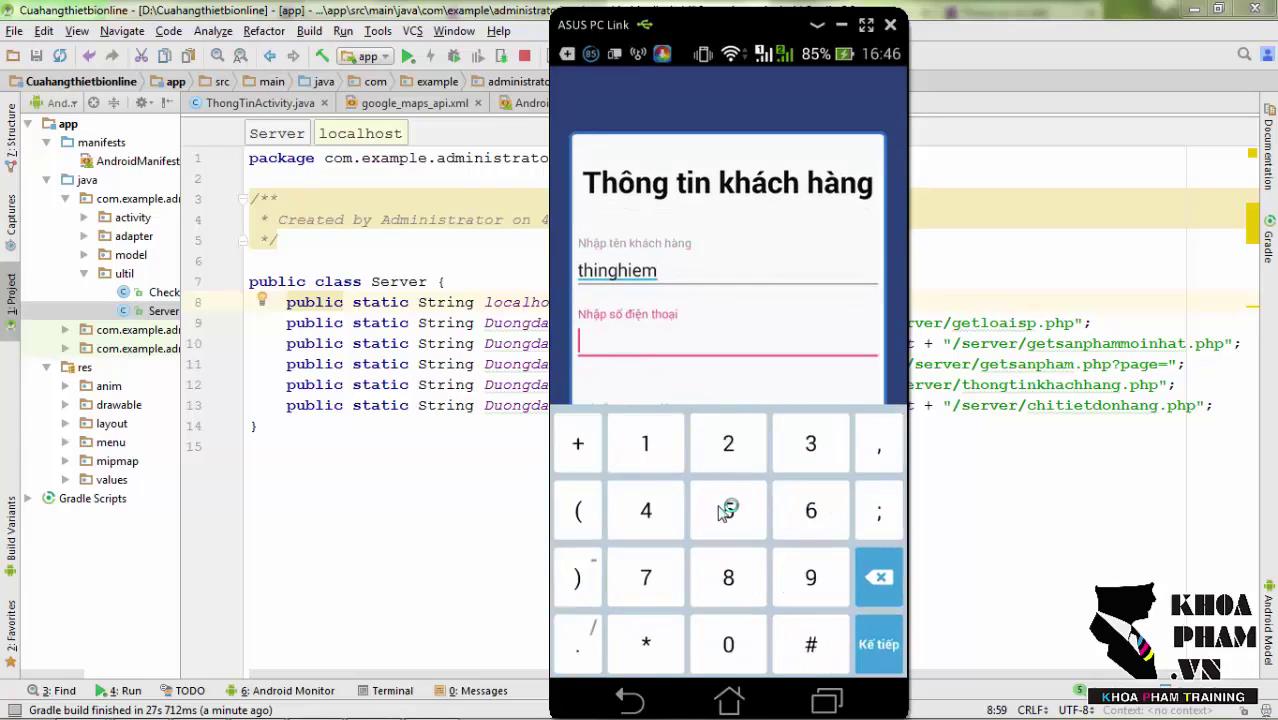
{"action": "type", "text": "5555"}
{"action": "left_click", "coordinate": [877, 644]}
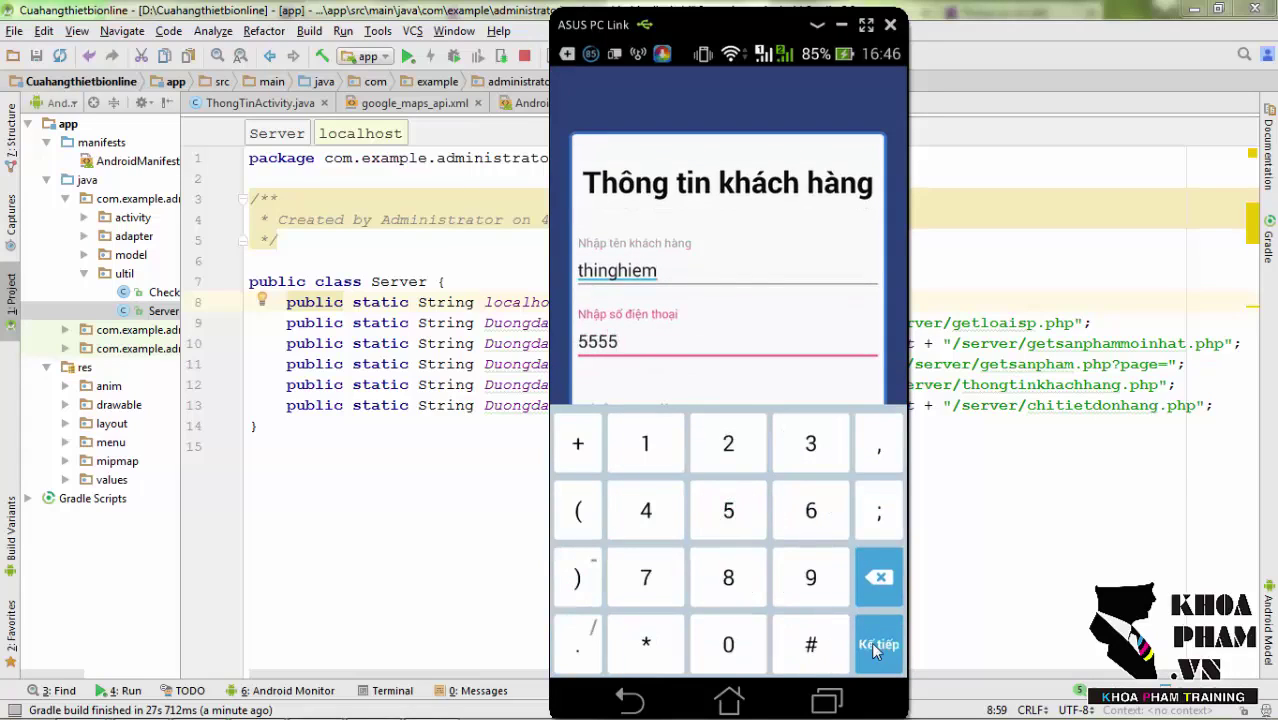
{"action": "type", "text": "ggjjg"}
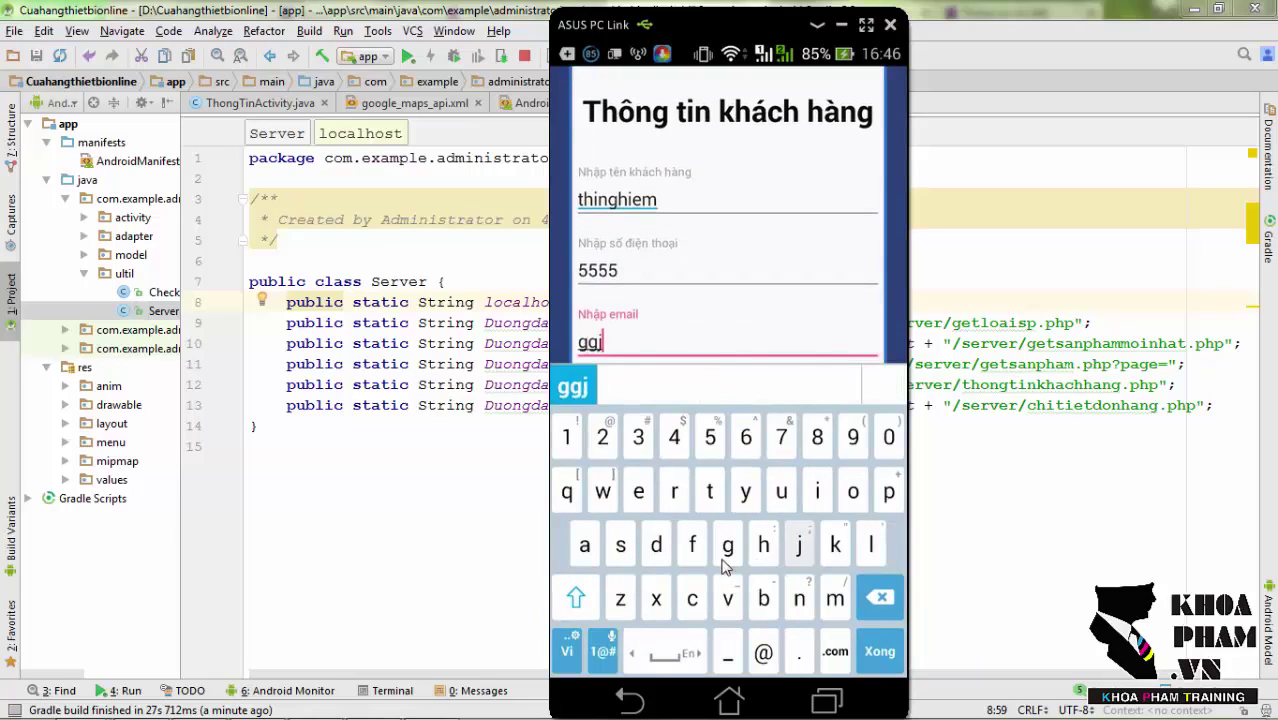
{"action": "left_click", "coordinate": [763, 652]}
{"action": "left_click", "coordinate": [727, 545]}
{"action": "left_click", "coordinate": [835, 598]}
{"action": "left_click", "coordinate": [600, 543]}
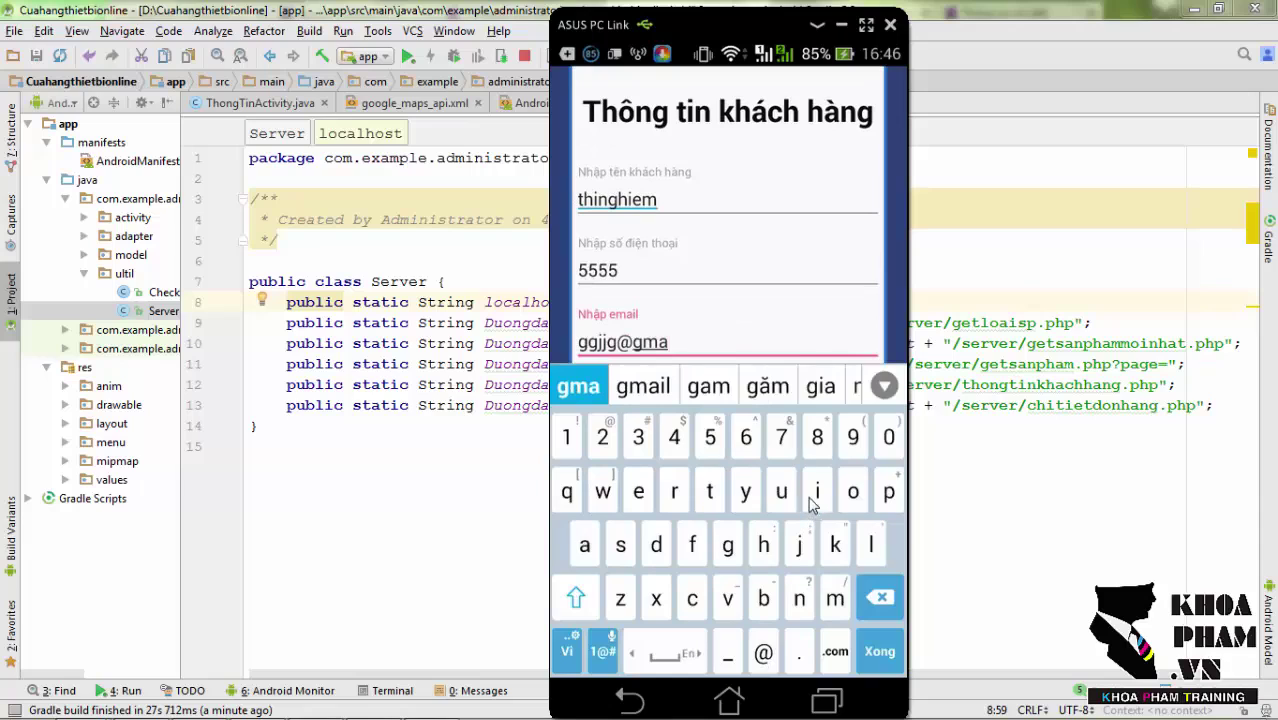
{"action": "left_click", "coordinate": [817, 492]}
{"action": "left_click", "coordinate": [872, 545]}
{"action": "left_click", "coordinate": [835, 651]}
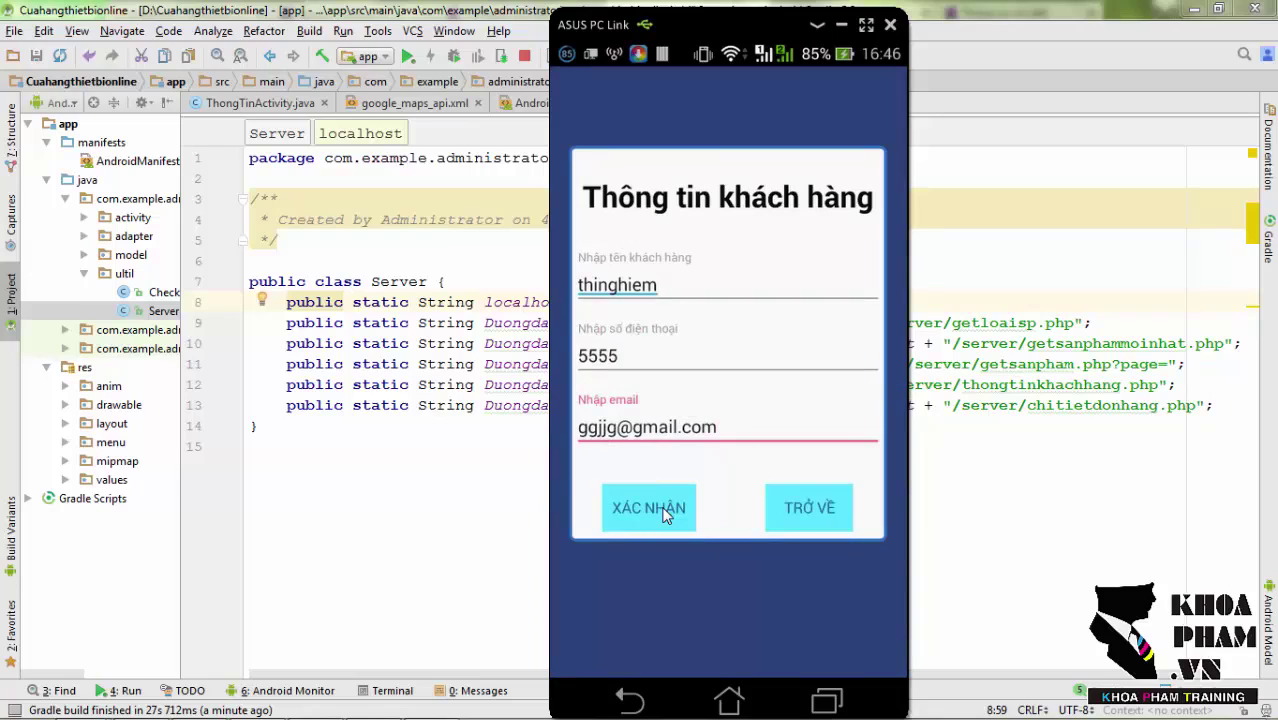
{"action": "left_click", "coordinate": [648, 508]}
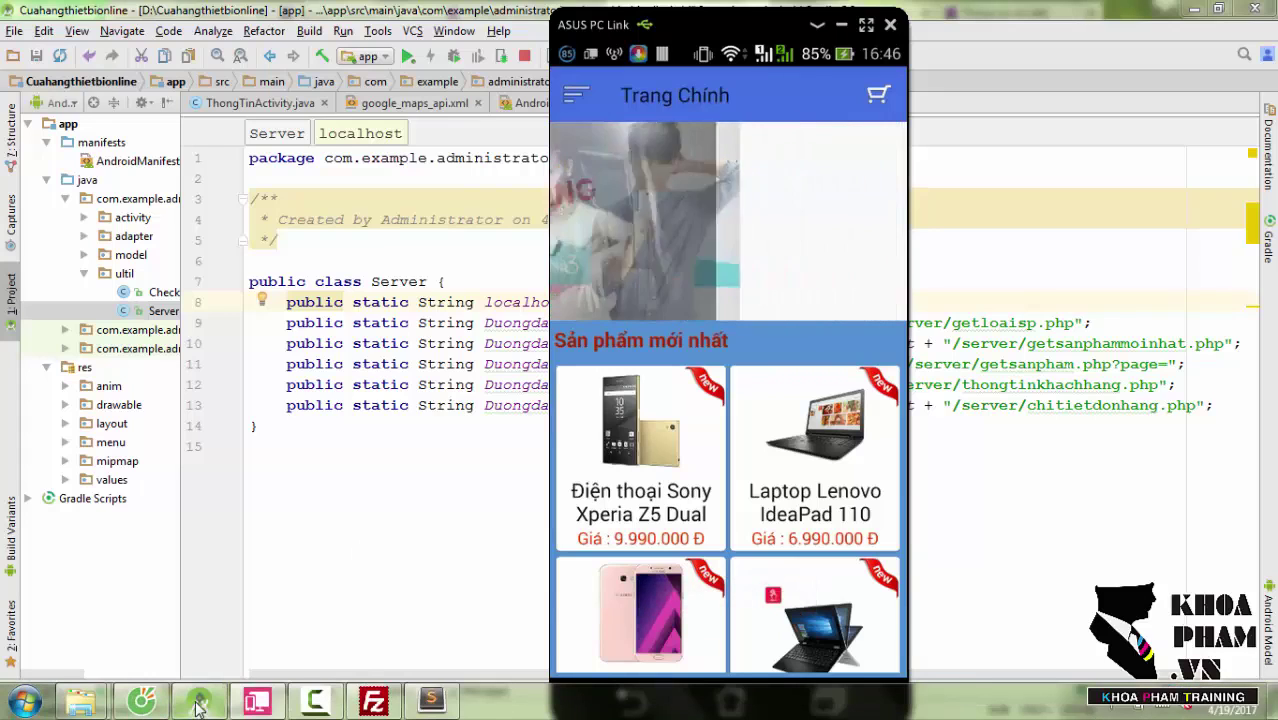
Browse the chitietdonhang table in Hostinger's phpMyAdmin to see the new order row.
{"action": "mouse_move", "coordinate": [150, 707]}
{"action": "left_click", "coordinate": [143, 611]}
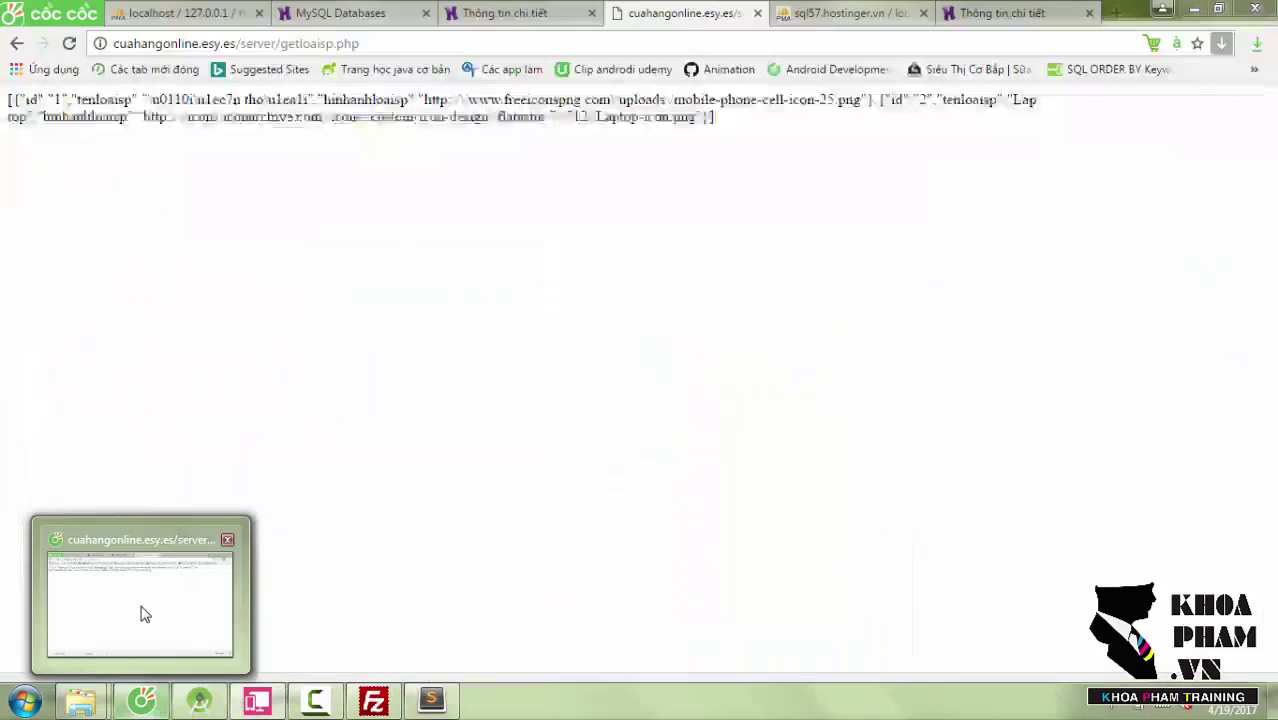
{"action": "left_click", "coordinate": [885, 15]}
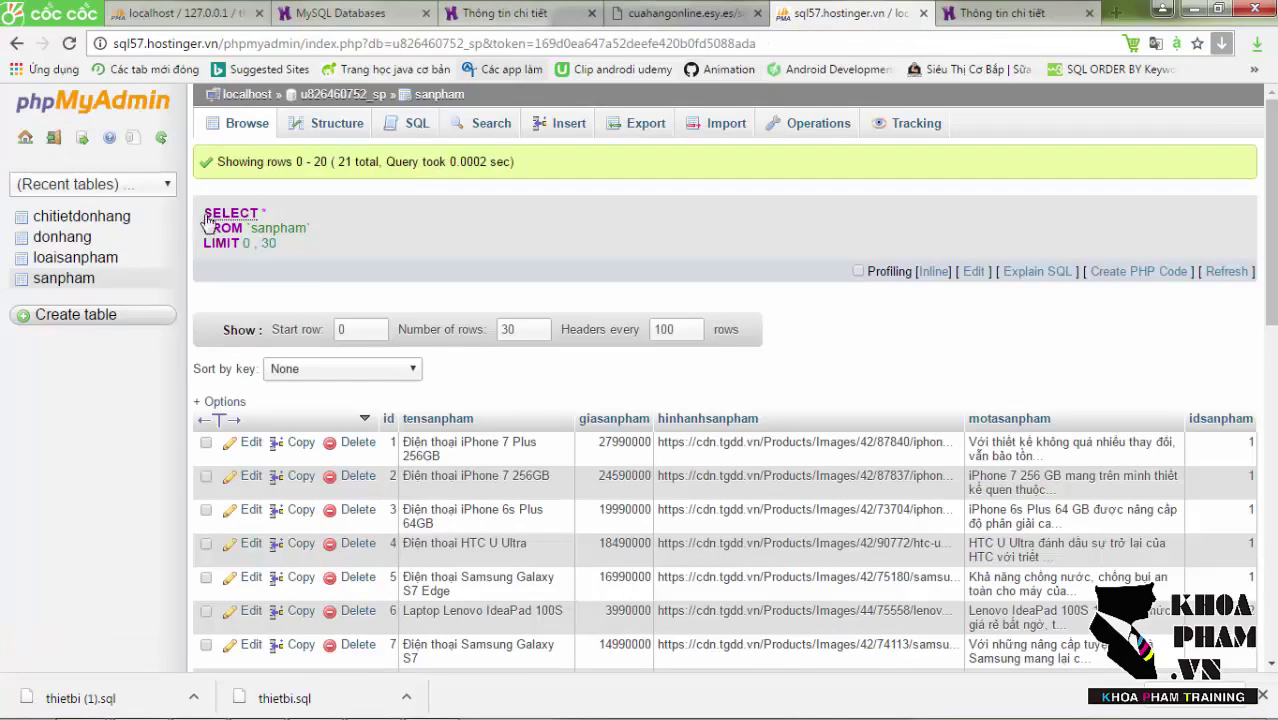
{"action": "left_click", "coordinate": [98, 222]}
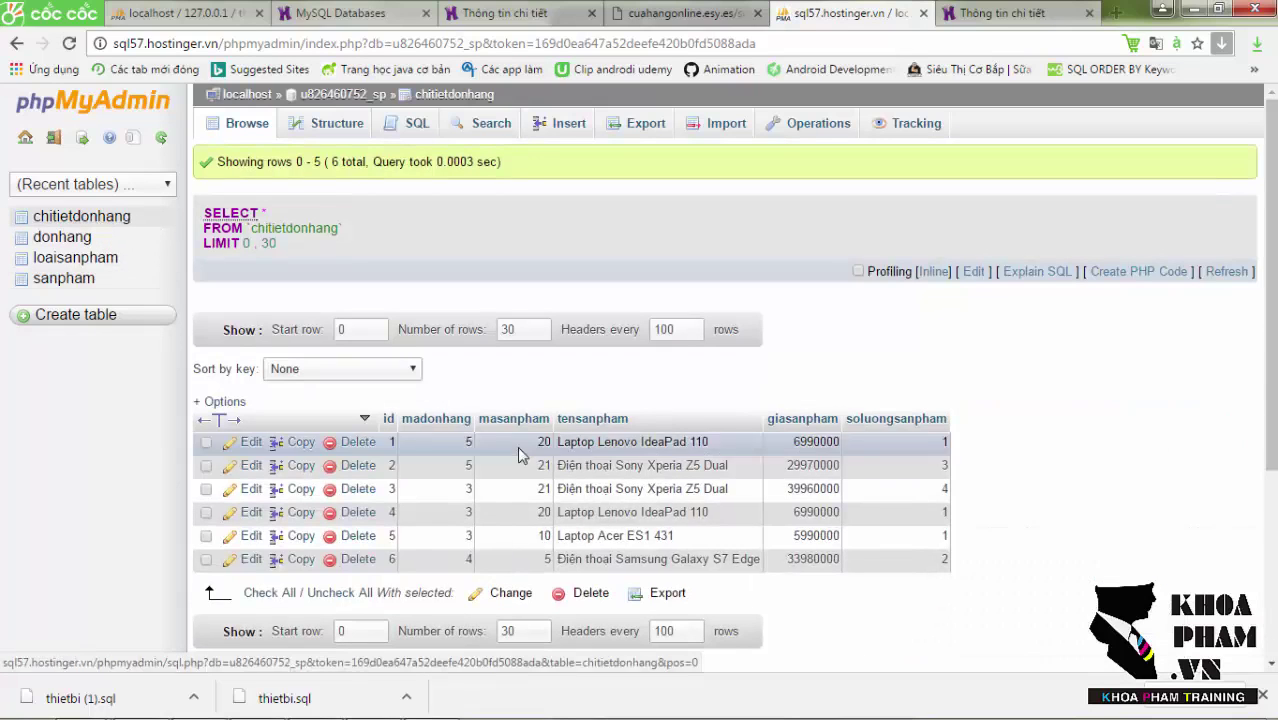